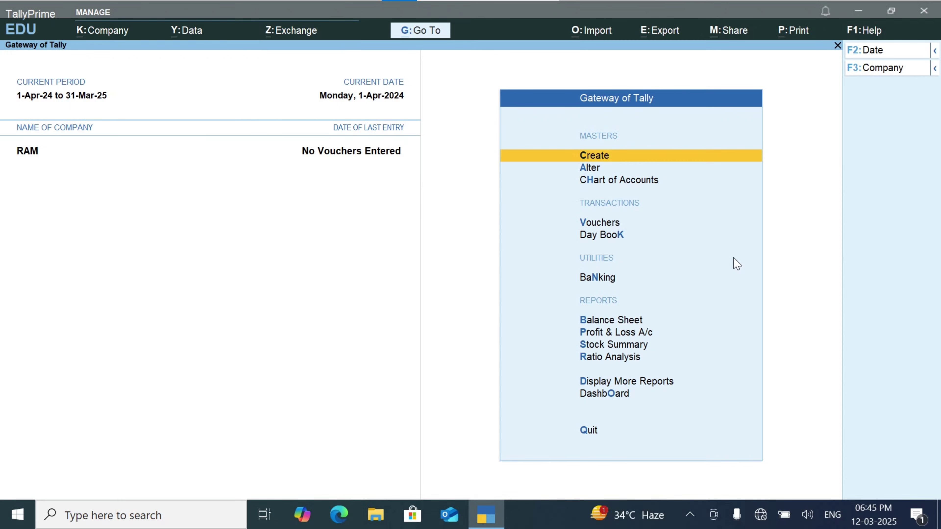
# Step: Open the creation form for a payroll work unit
pyautogui.press('Return')
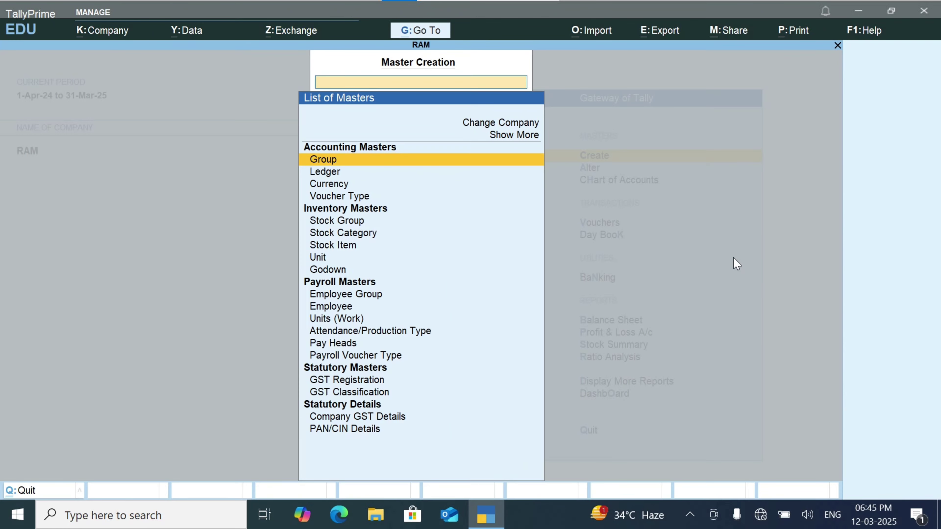
pyautogui.press('Down')
pyautogui.press('Down')
pyautogui.press('Down')
pyautogui.press('Down')
pyautogui.press('Down')
pyautogui.press('Down')
pyautogui.press('Down')
pyautogui.press('Down')
pyautogui.press('Down')
pyautogui.press('Down')
pyautogui.press('Down')
pyautogui.press('Down')
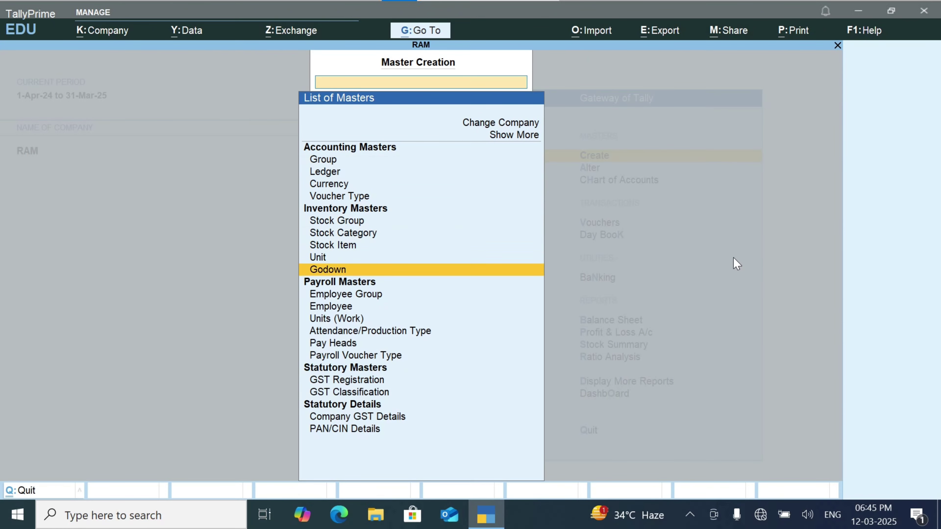
pyautogui.press('Down')
pyautogui.press('Down')
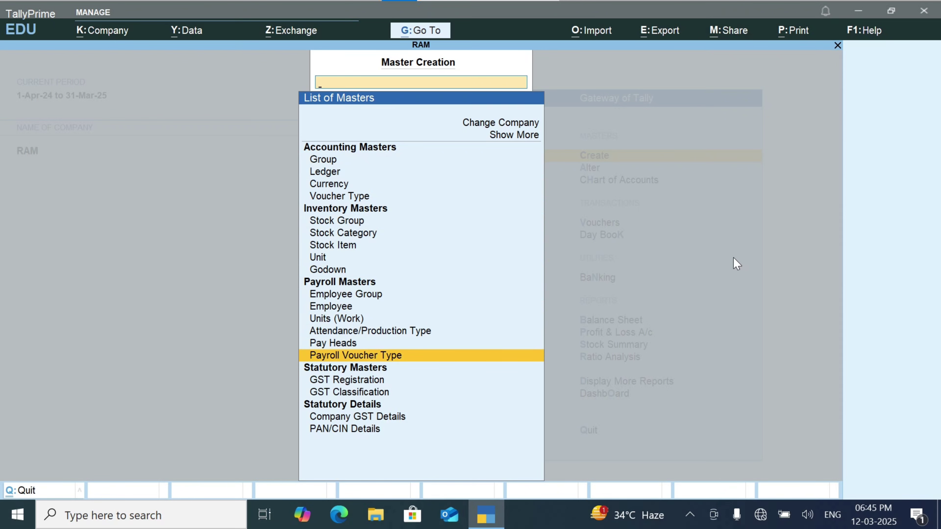
pyautogui.press('Up')
pyautogui.press('Up')
pyautogui.press('Up')
pyautogui.press('Up')
pyautogui.press('Up')
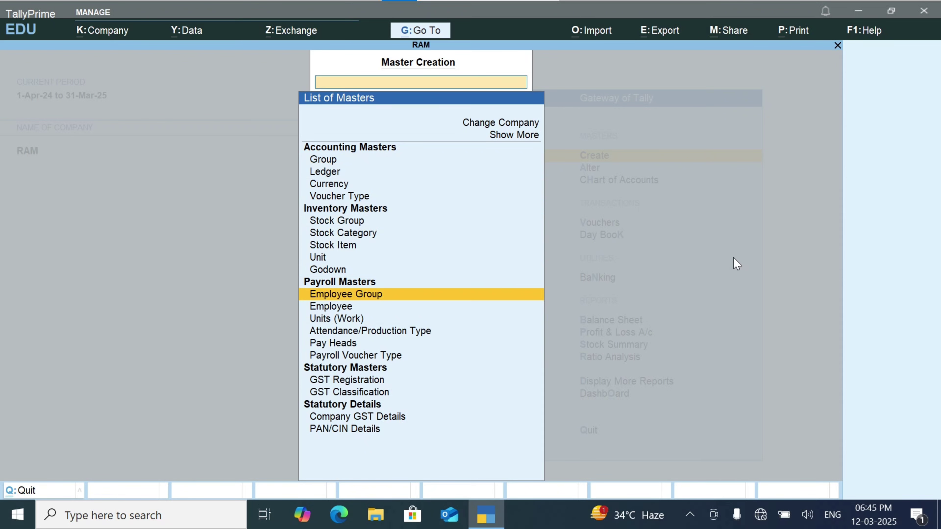
pyautogui.press('Down')
pyautogui.press('Down')
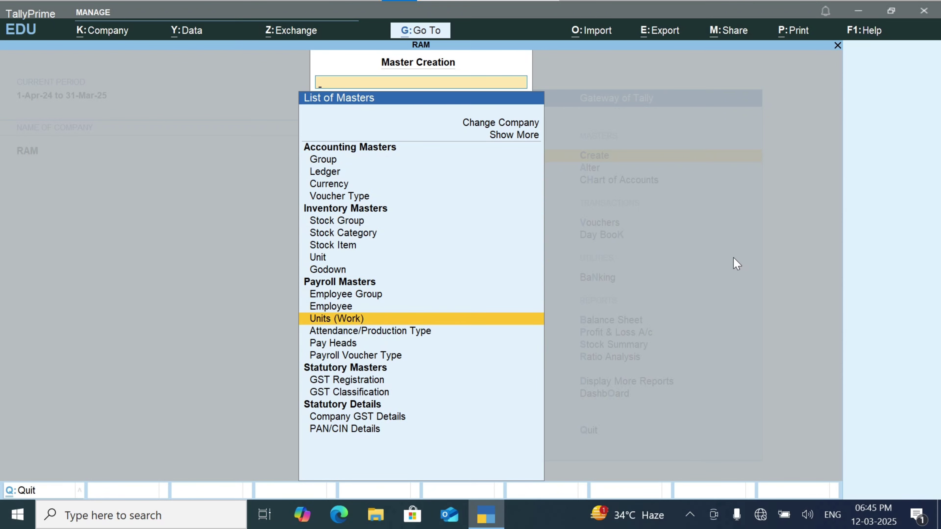
pyautogui.press('Return')
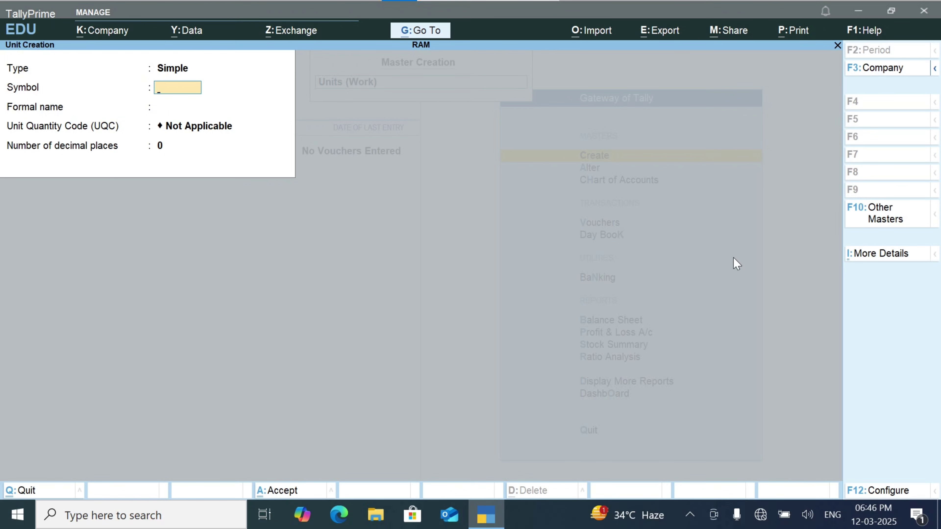
# Step: Create a simple work unit with symbol HRS, formal name Hourse, UQC Not Applicable and 0 decimal places
pyautogui.write('HRS')
pyautogui.press('Return')
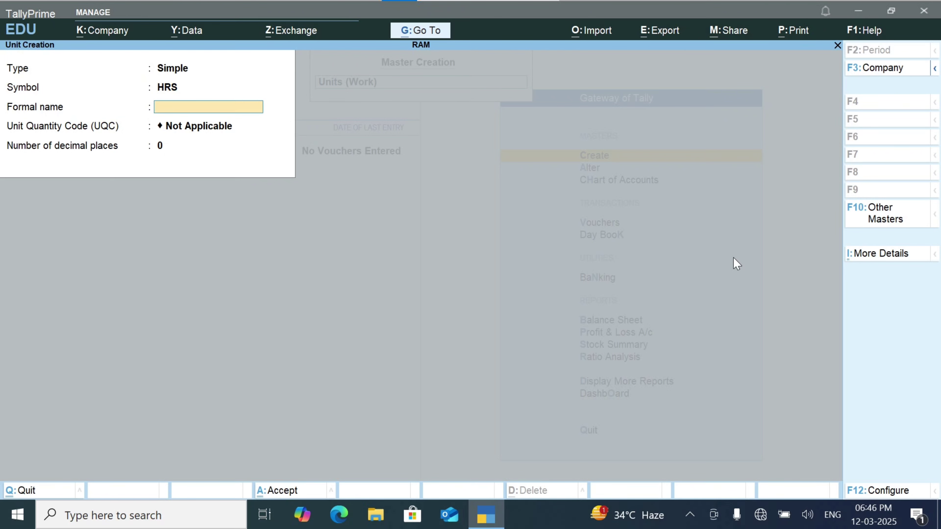
pyautogui.write('Hourse')
pyautogui.press('Return')
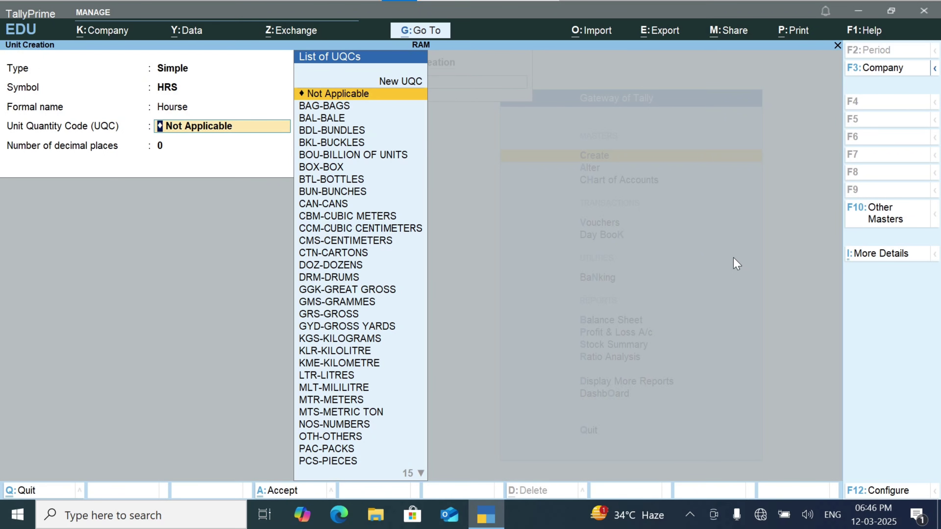
pyautogui.press('Return')
pyautogui.press('Return')
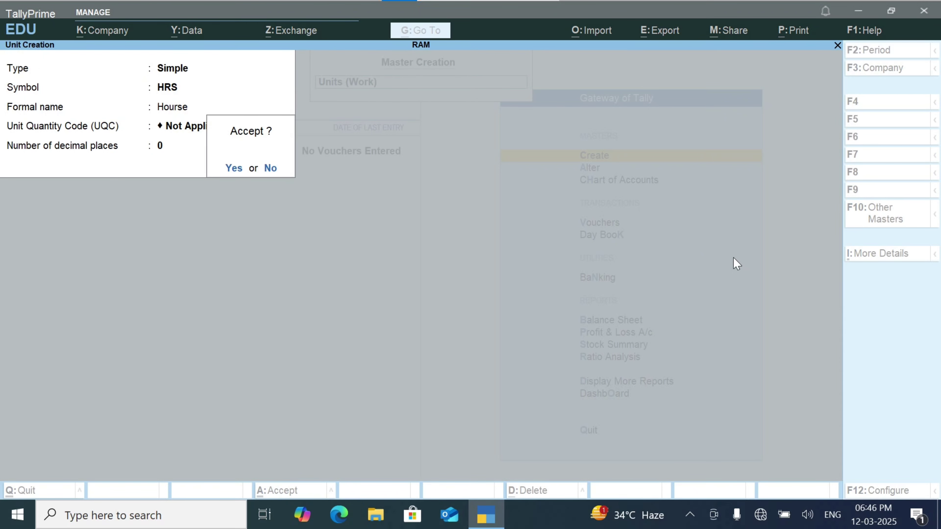
pyautogui.press('Return')
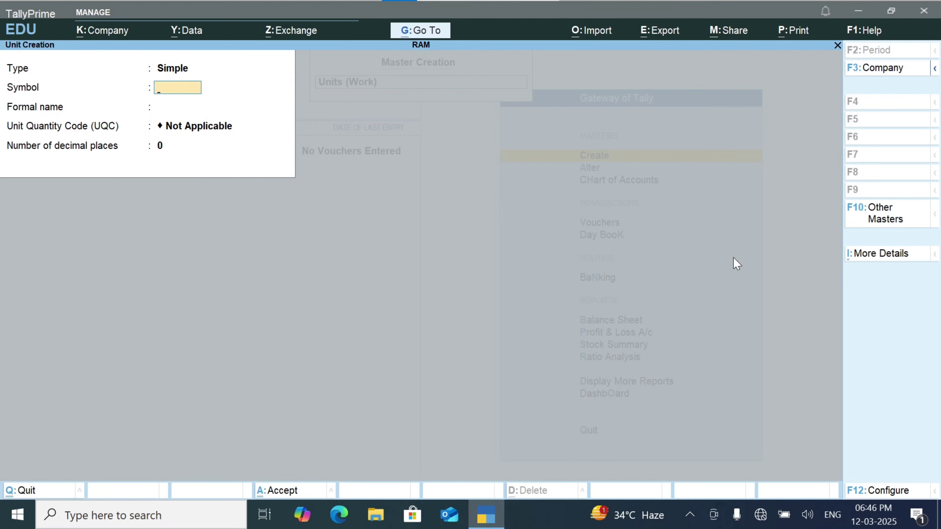
pyautogui.press('Escape')
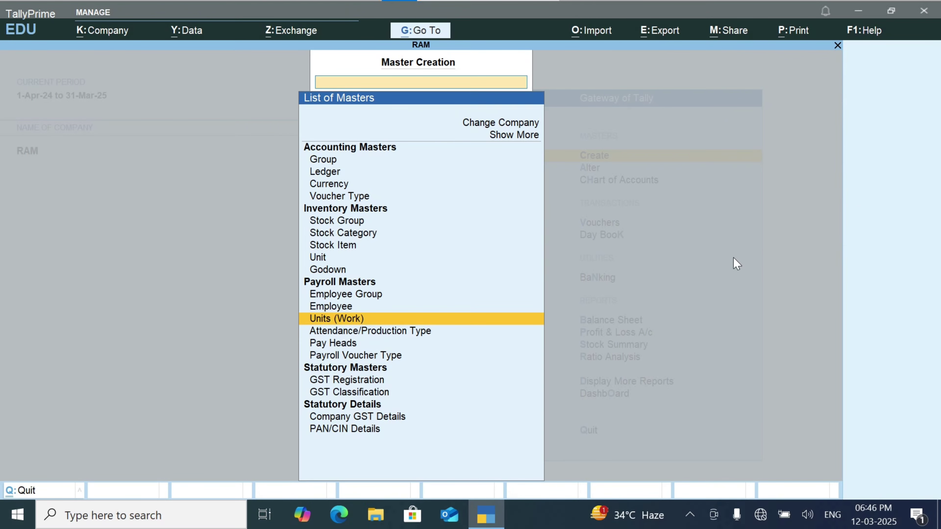
# Step: Create an attendance type named Present under Primary, with type Leave without Pay and period type Days
pyautogui.press('Down')
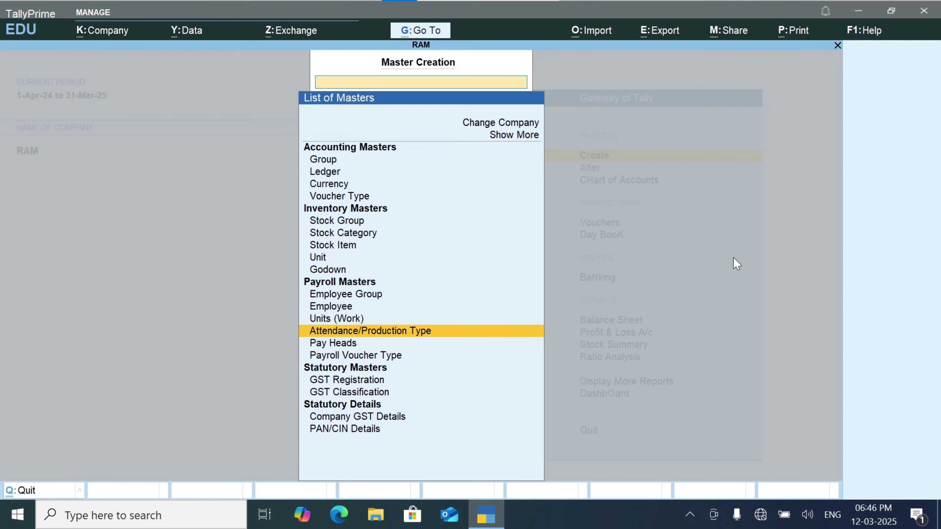
pyautogui.press('Return')
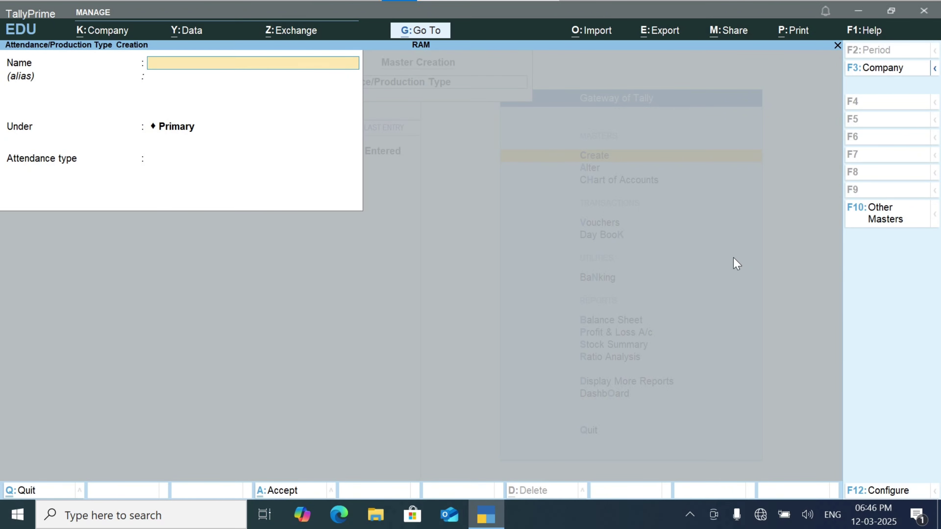
pyautogui.press('Escape')
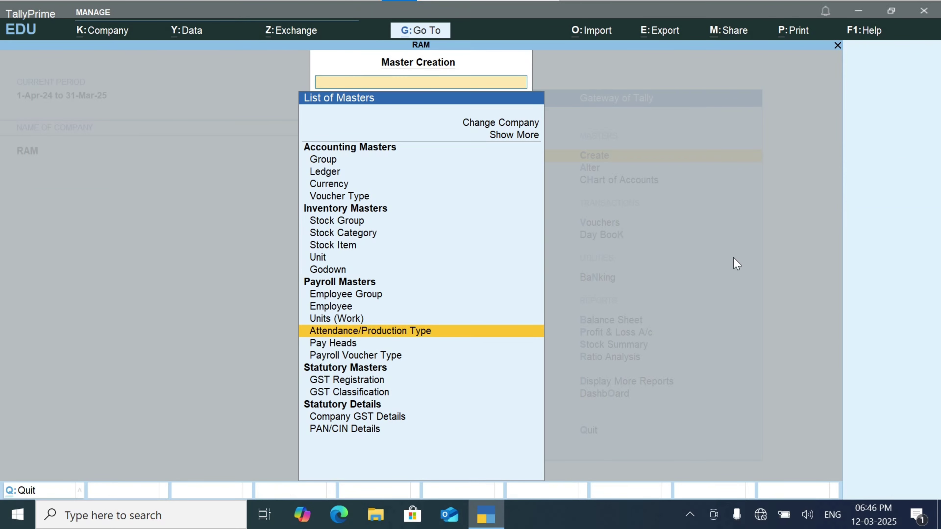
pyautogui.press('Return')
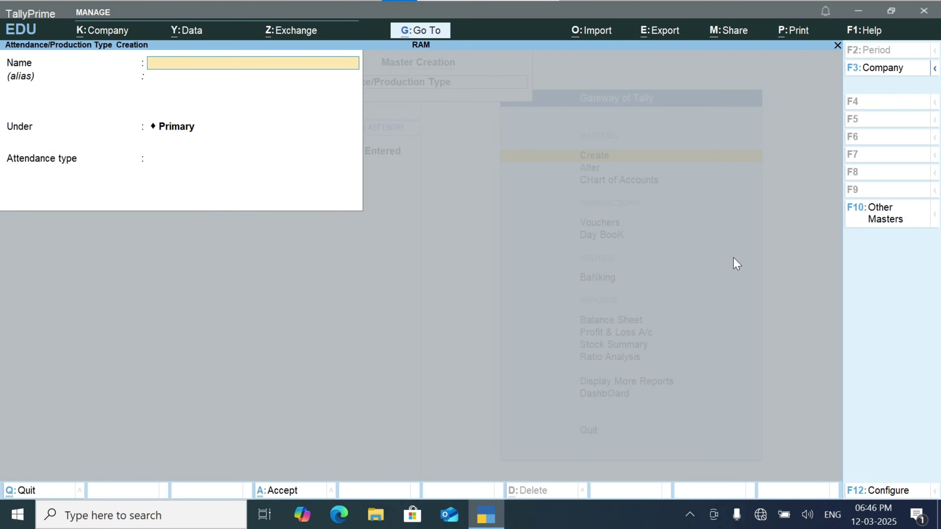
pyautogui.write('P')
pyautogui.write('rem')
pyautogui.press('BackSpace')
pyautogui.write('sent')
pyautogui.press('Return')
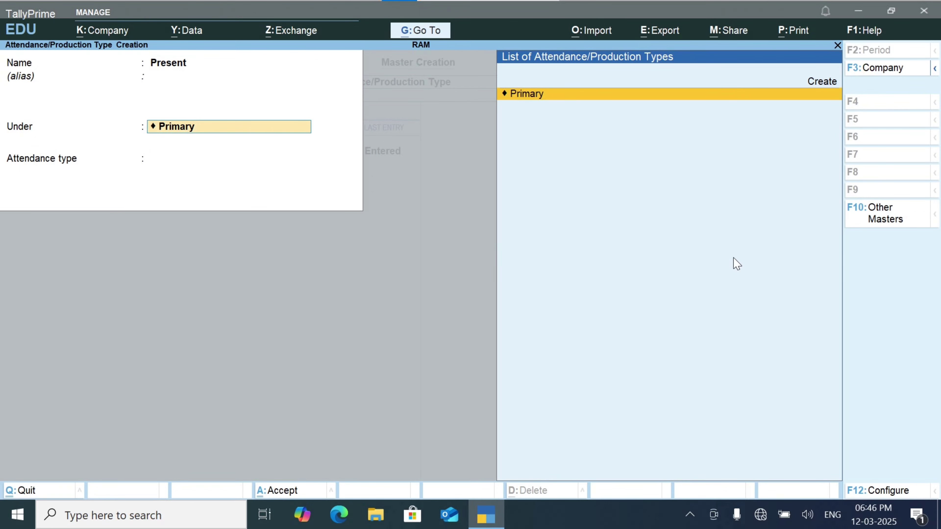
pyautogui.press('Return')
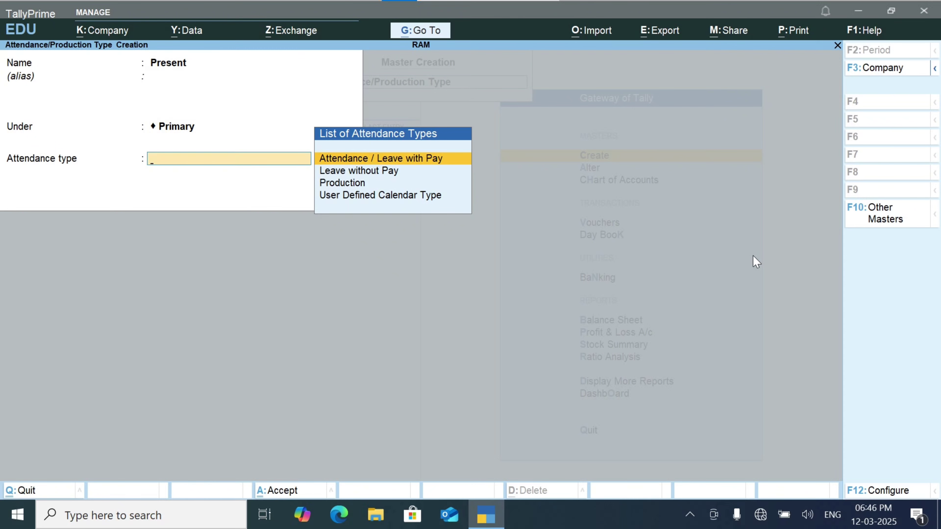
pyautogui.press('Down')
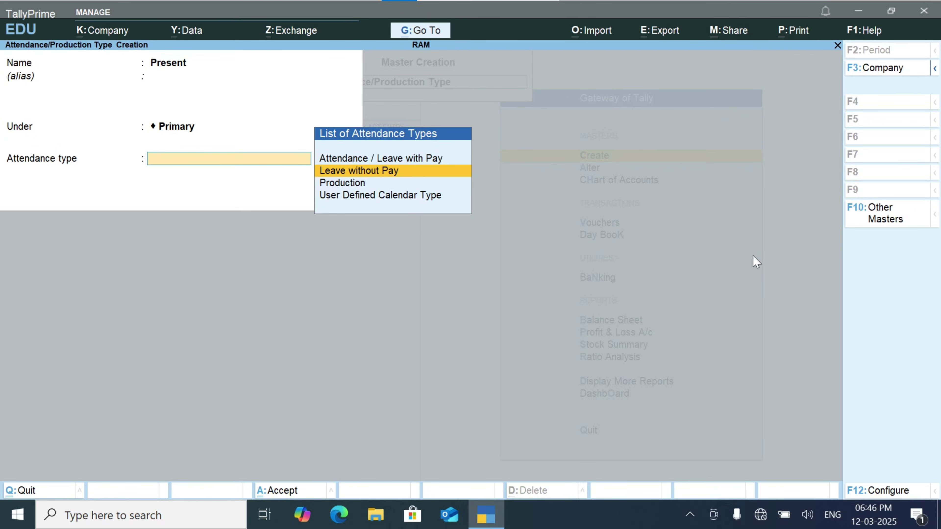
pyautogui.press('Return')
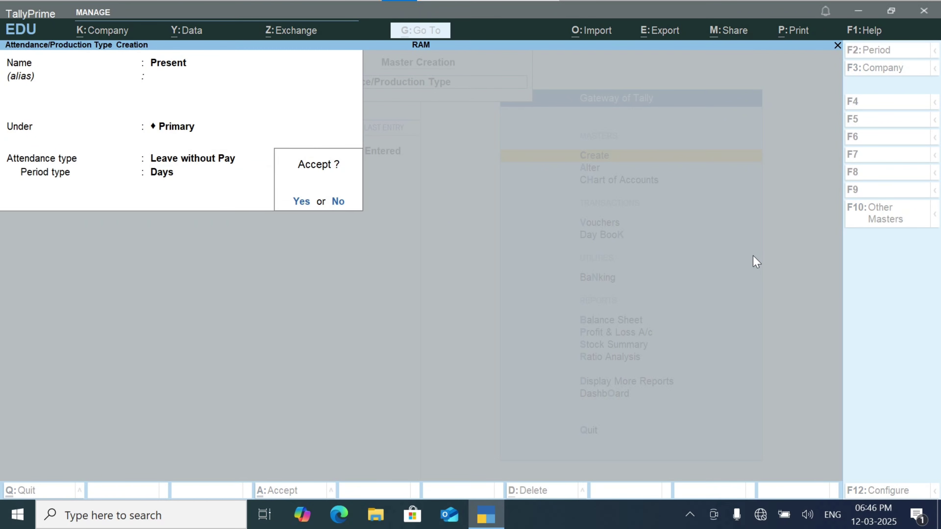
pyautogui.press('Return')
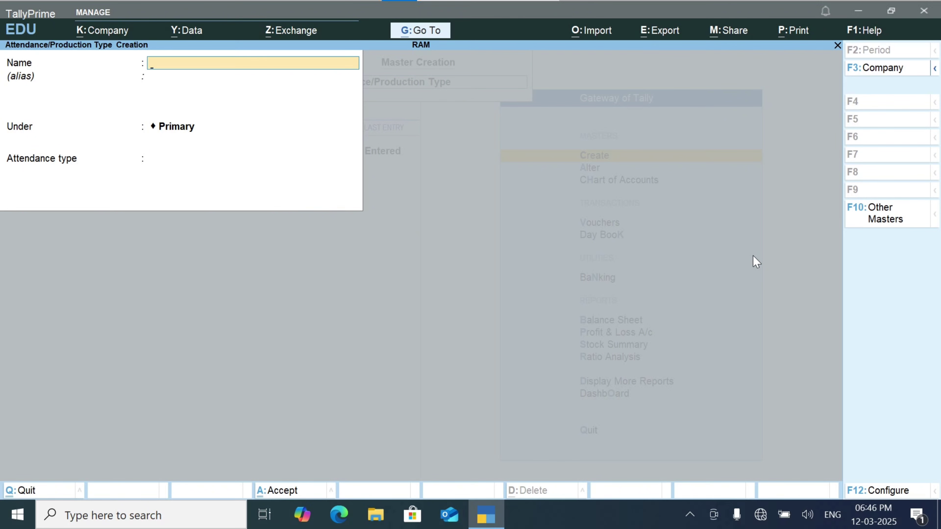
# Step: Create an attendance type named Absent under Primary, with type Attendance / Leave with Pay and period type Days
pyautogui.write('Abs')
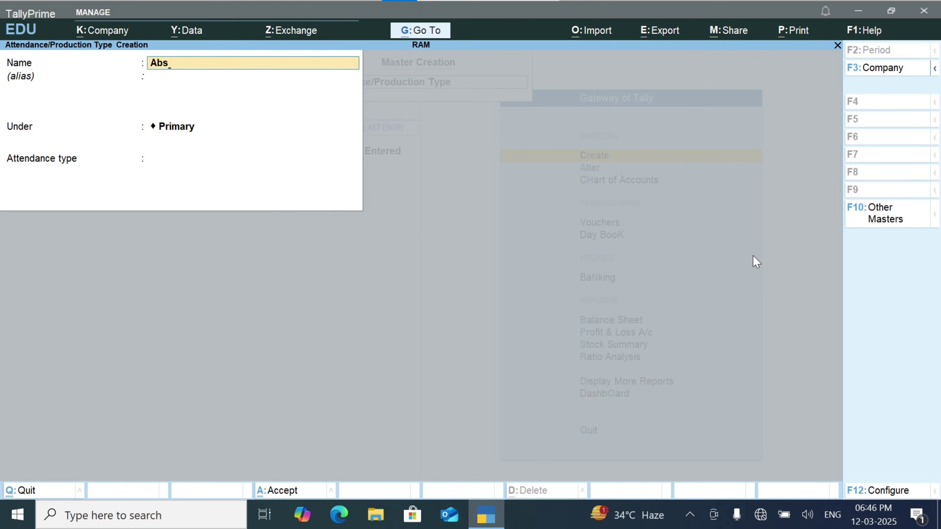
pyautogui.write('ent')
pyautogui.press('Return')
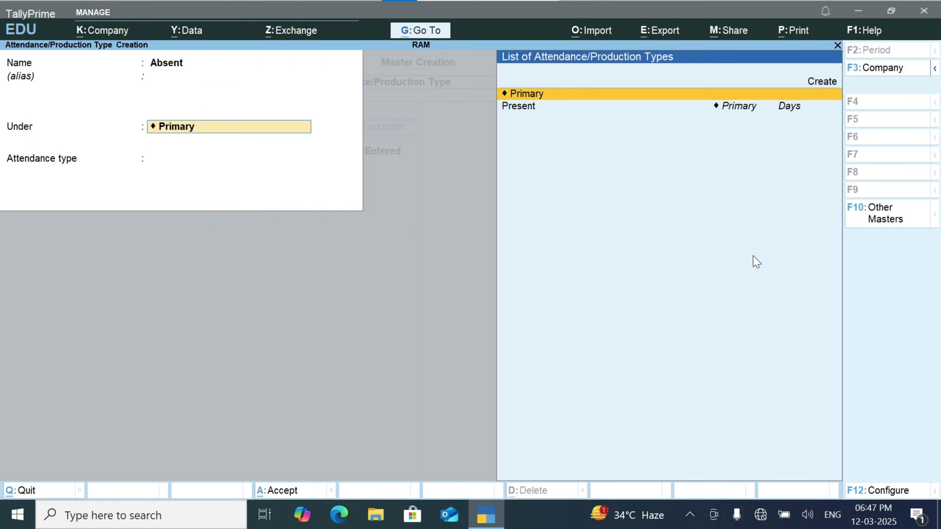
pyautogui.press('Return')
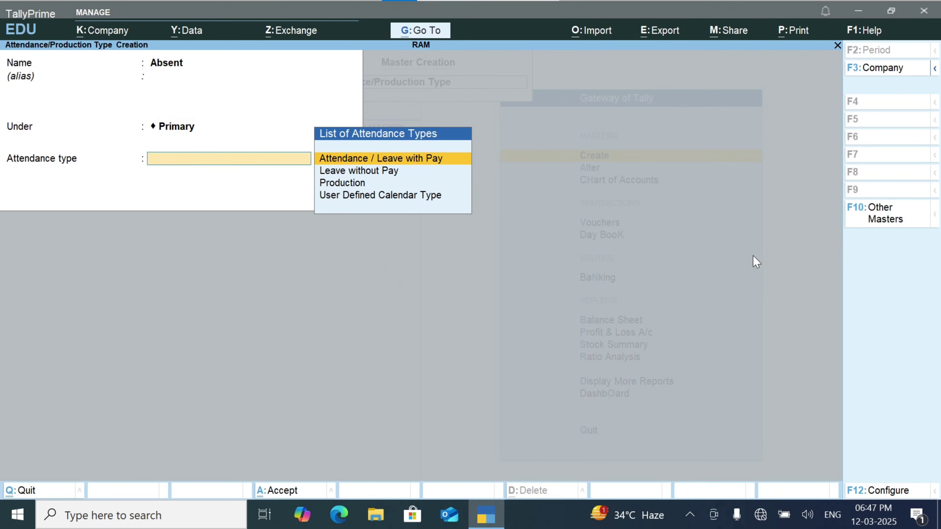
pyautogui.press('Return')
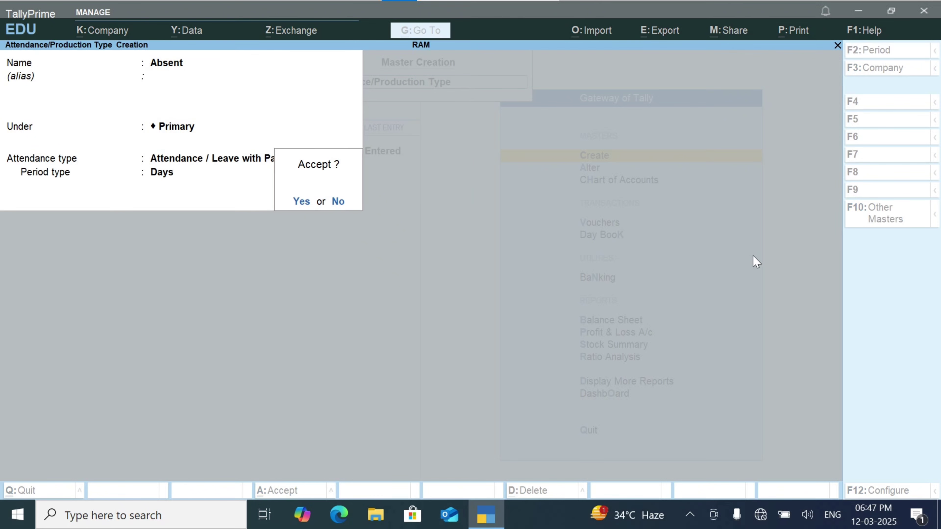
pyautogui.press('Return')
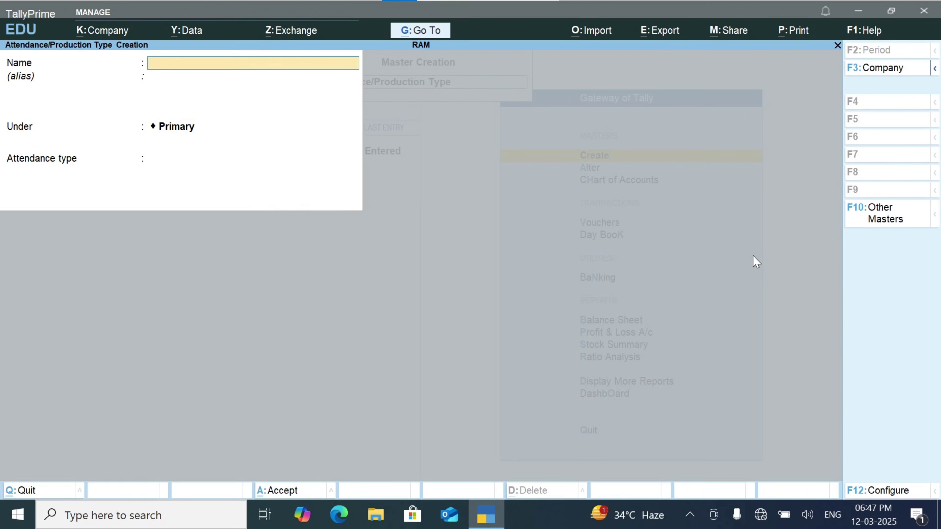
# Step: Create an attendance/production type named Overtime under Primary, with type Production and unit HRS, and leave the creation form
pyautogui.write('Overtime')
pyautogui.press('Return')
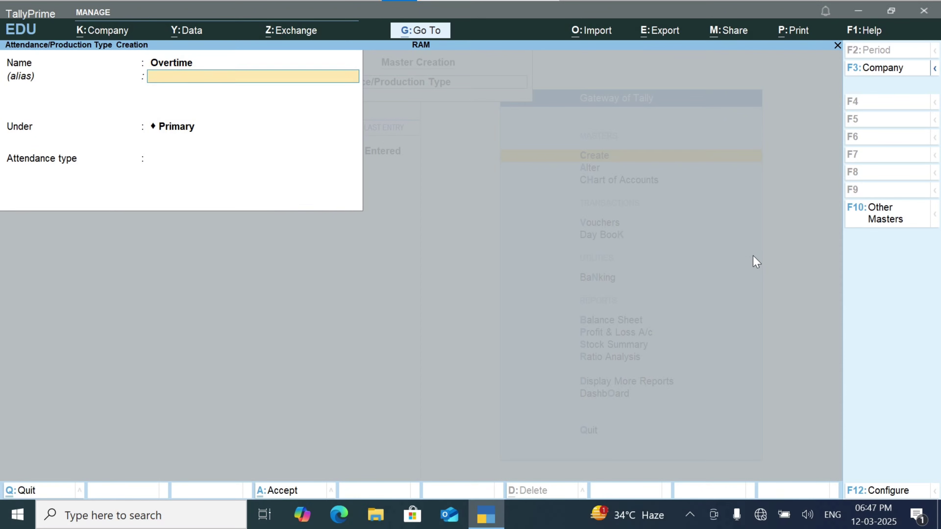
pyautogui.press('Return')
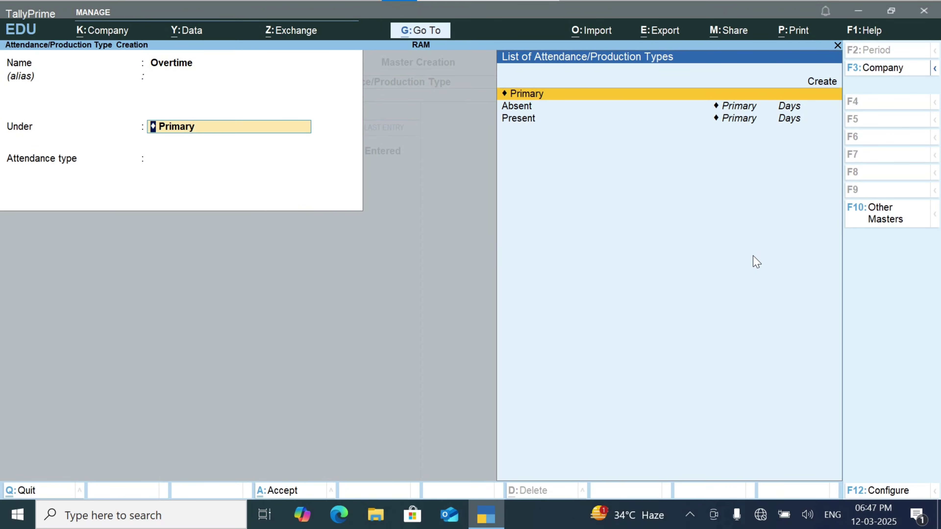
pyautogui.press('Return')
pyautogui.press('Down')
pyautogui.press('Down')
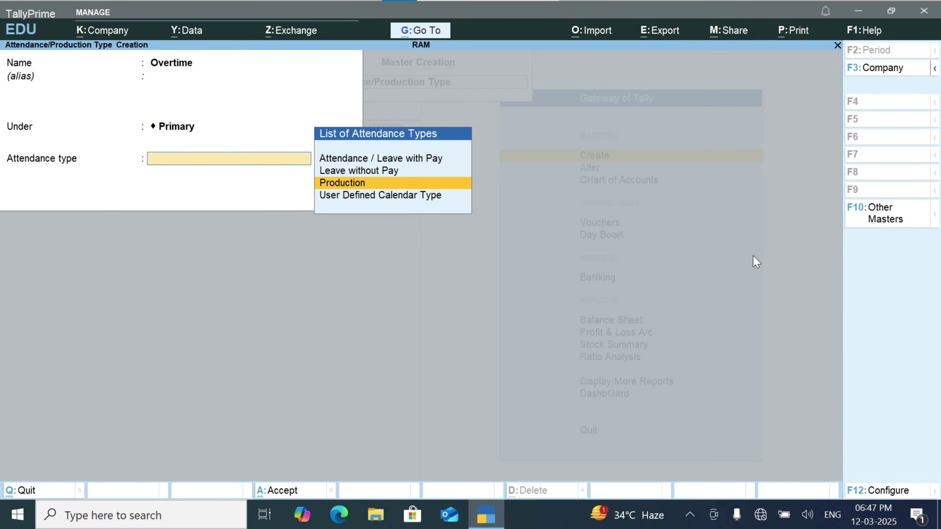
pyautogui.press('Return')
pyautogui.press('Return')
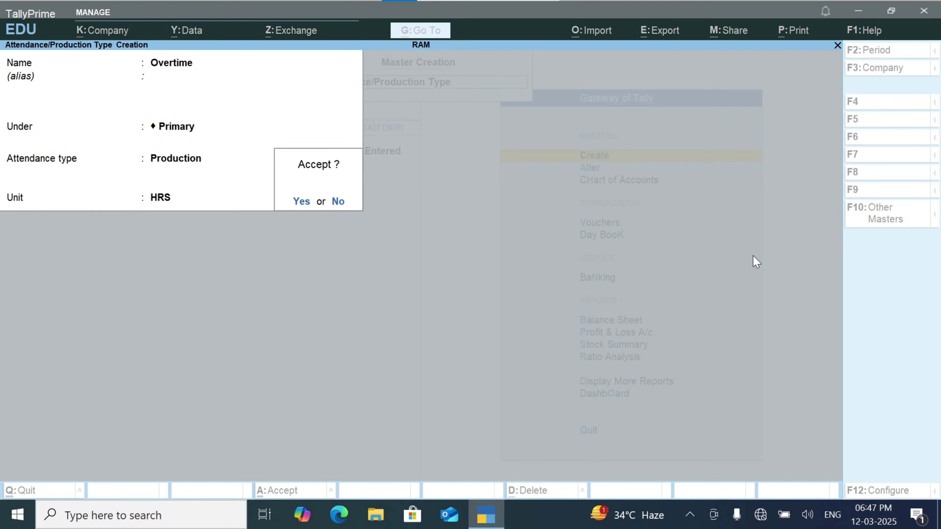
pyautogui.press('Return')
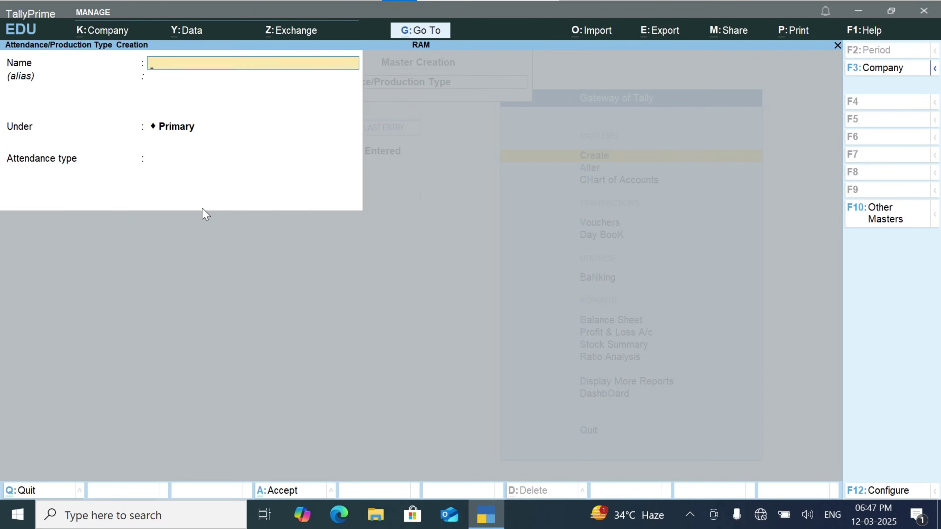
pyautogui.press('Escape')
pyautogui.press('Return')
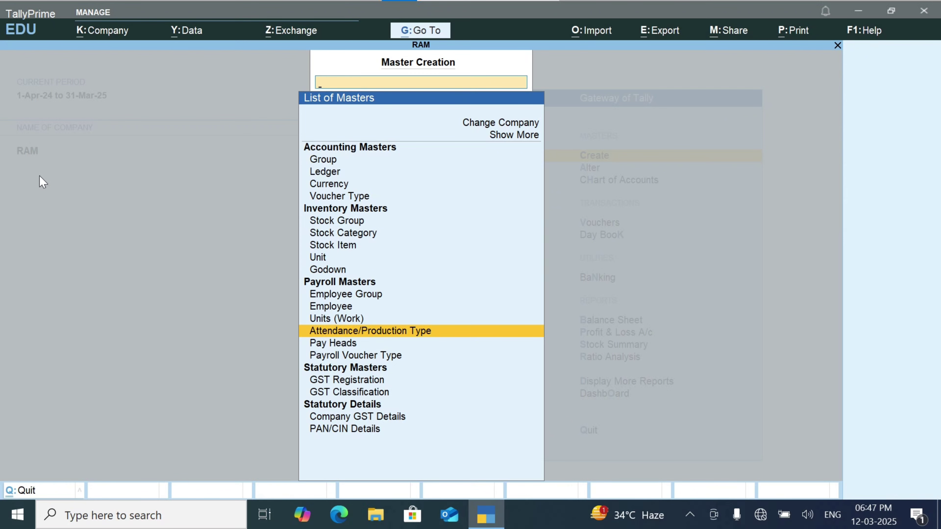
# Step: Create an employee group named Engineer under Primary, with Define salary details set to No, and leave the creation form
pyautogui.press('Down')
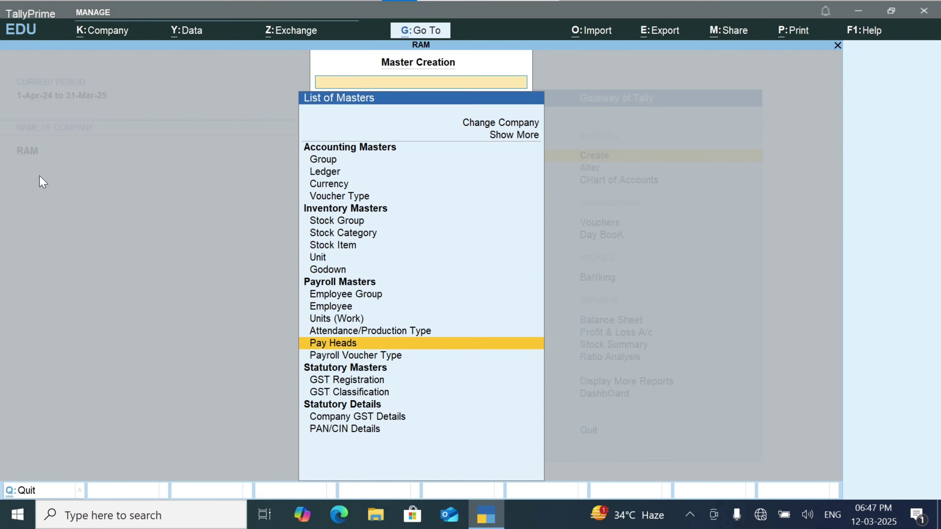
pyautogui.press('Up')
pyautogui.press('Up')
pyautogui.press('Up')
pyautogui.press('Up')
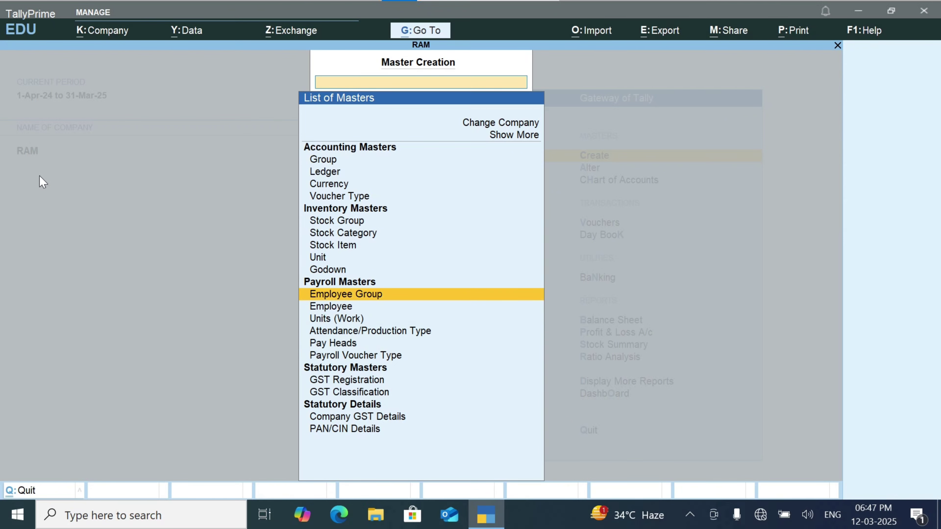
pyautogui.press('Return')
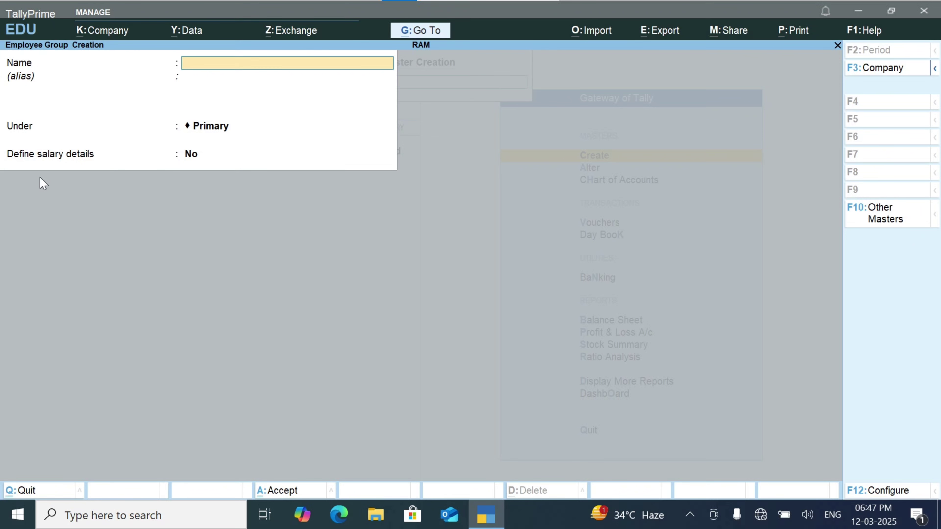
pyautogui.write('Engineer')
pyautogui.press('Return')
pyautogui.press('Return')
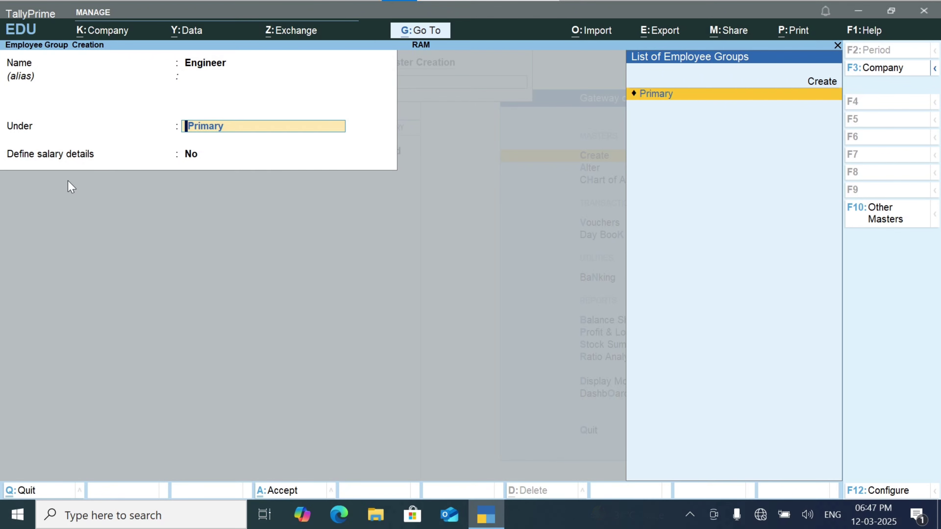
pyautogui.press('Return')
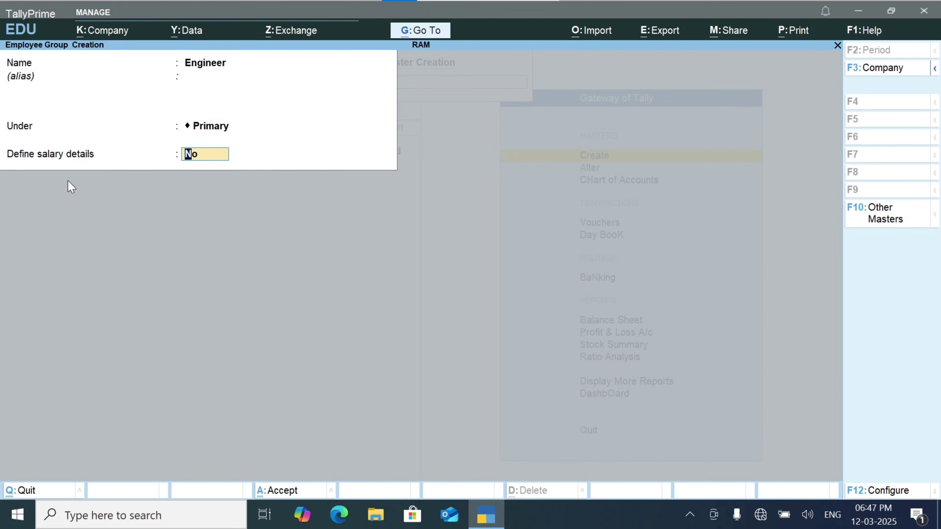
pyautogui.press('Return')
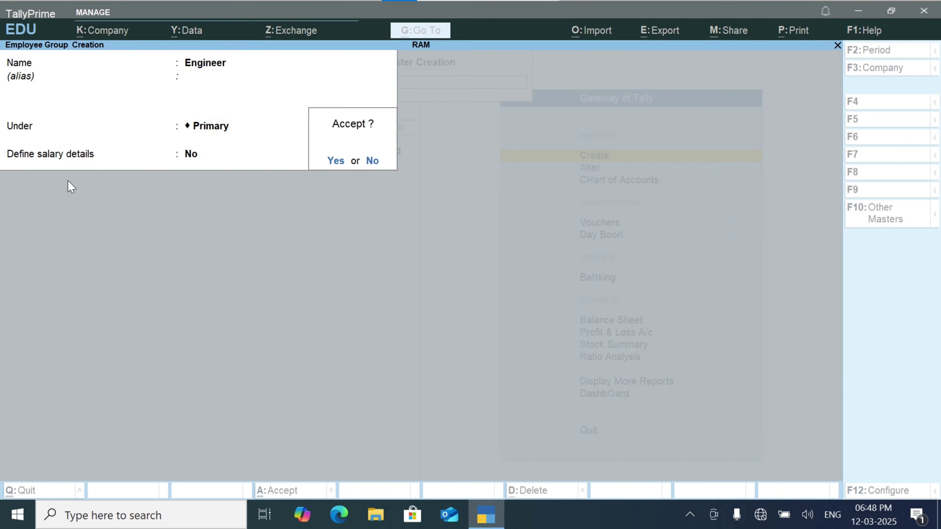
pyautogui.press('Return')
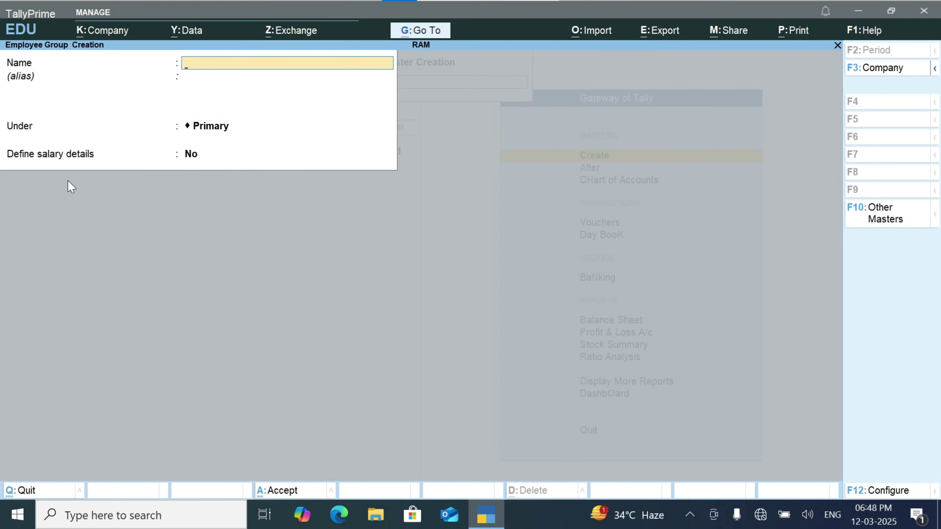
pyautogui.press('Escape')
pyautogui.press('Return')
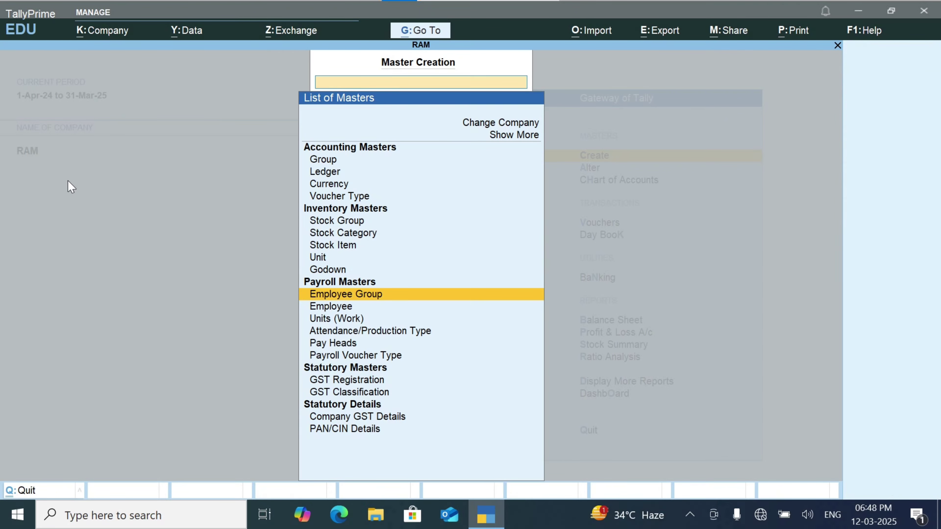
# Step: Create an employee group named Worker under Primary, with Define salary details set to No, and leave the creation form
pyautogui.press('Return')
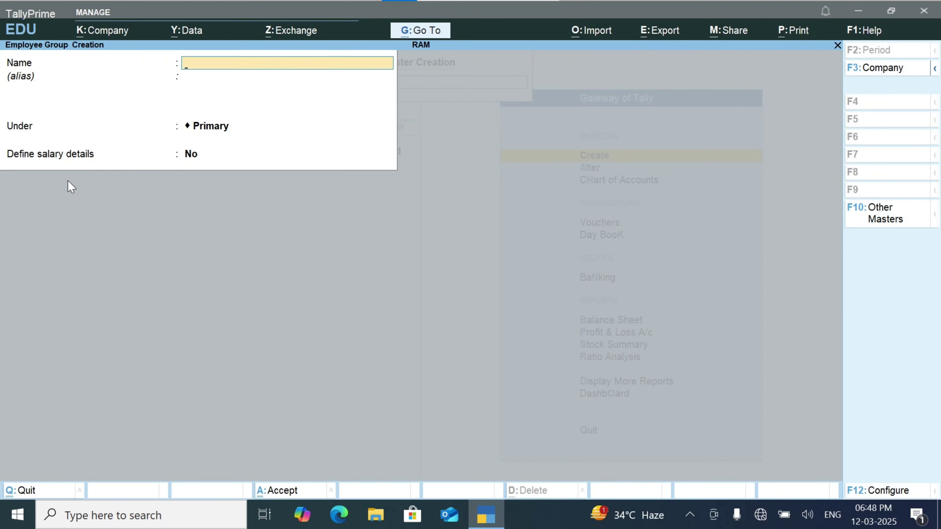
pyautogui.write('Worker')
pyautogui.press('Return')
pyautogui.press('Return')
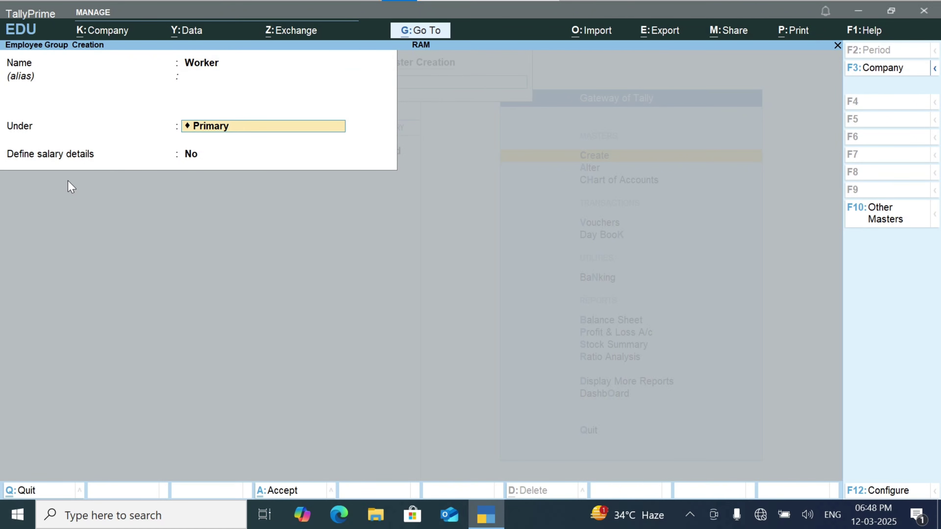
pyautogui.press('Return')
pyautogui.press('Return')
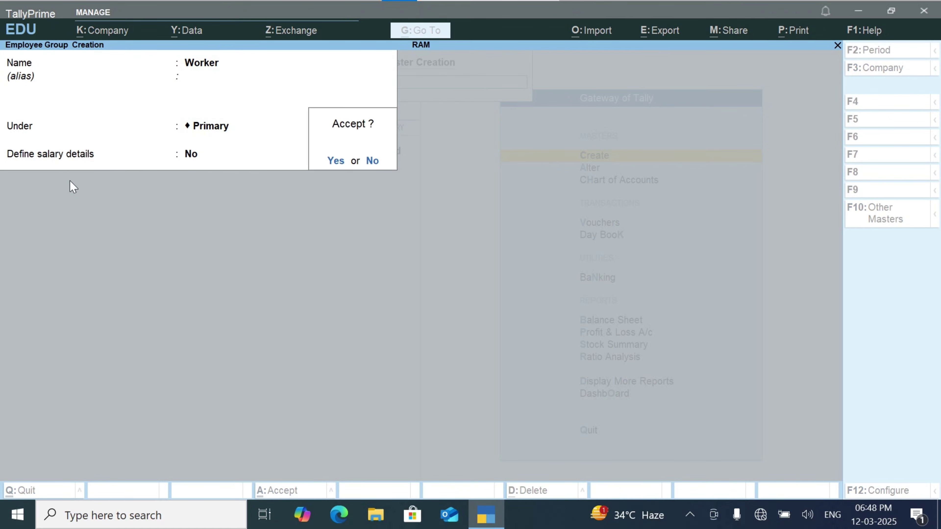
pyautogui.press('Return')
pyautogui.press('Escape')
pyautogui.press('Return')
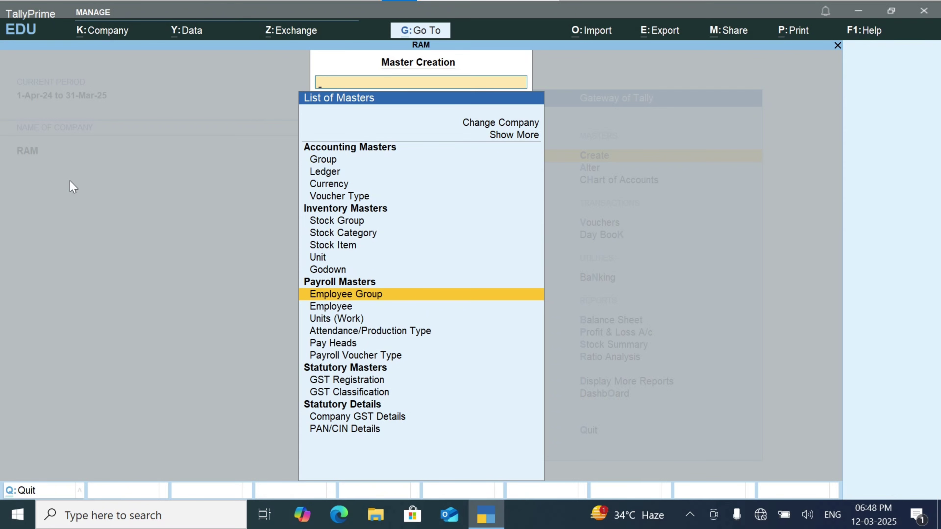
# Step: Start a pay head named Basic Salary with type Earnings for Employees and income type Fixed, under Direct Expenses
pyautogui.press('Down')
pyautogui.press('Down')
pyautogui.press('Down')
pyautogui.press('Down')
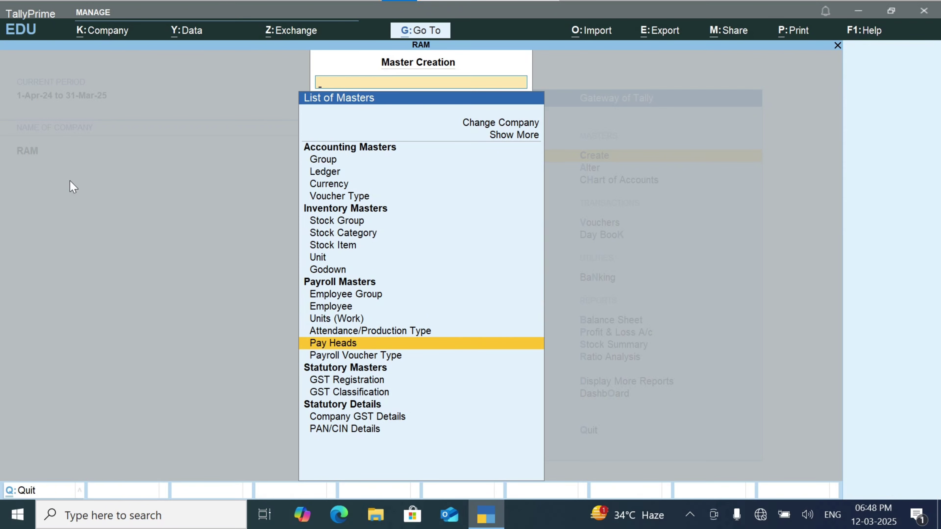
pyautogui.press('Return')
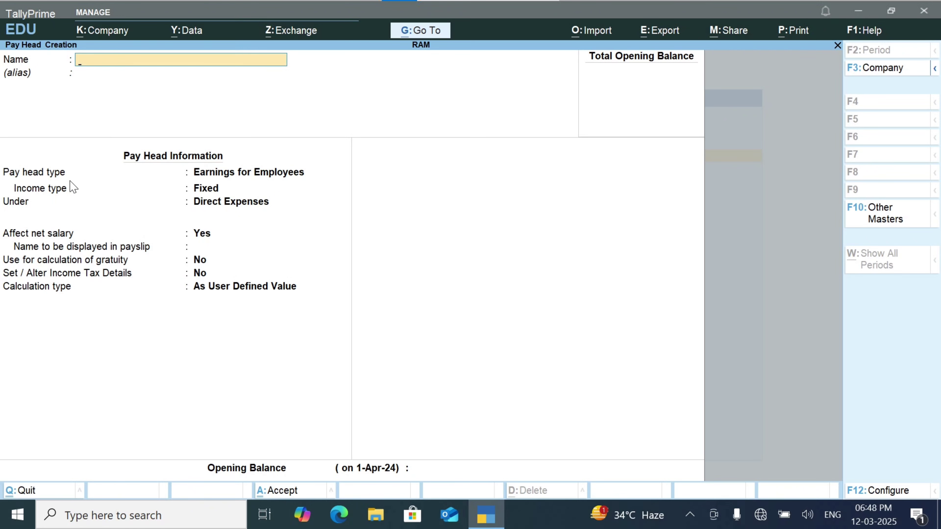
pyautogui.write('Basic Salary')
pyautogui.press('Return')
pyautogui.press('Return')
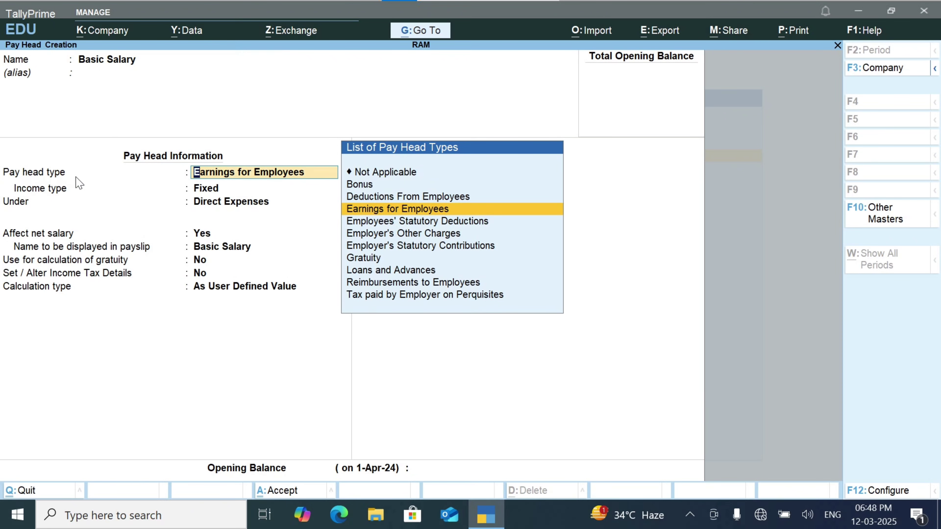
pyautogui.click(468, 209)
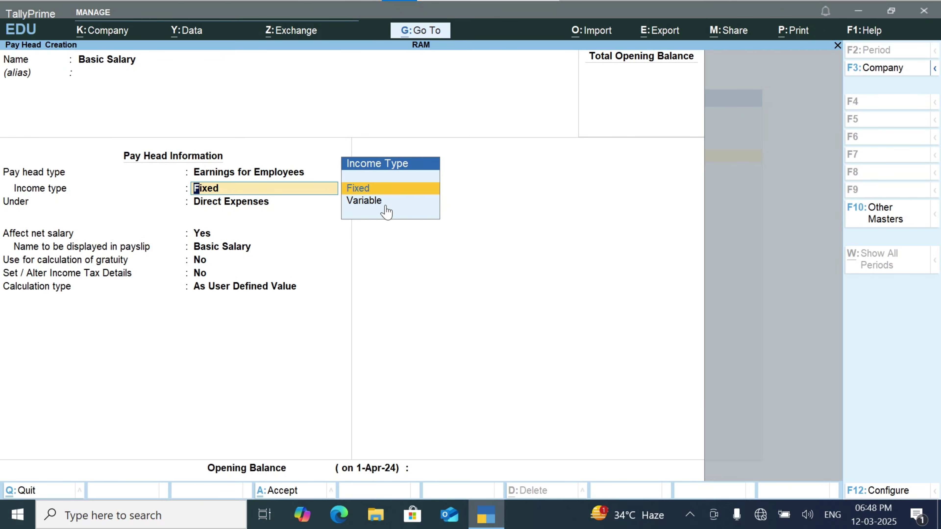
pyautogui.press('Return')
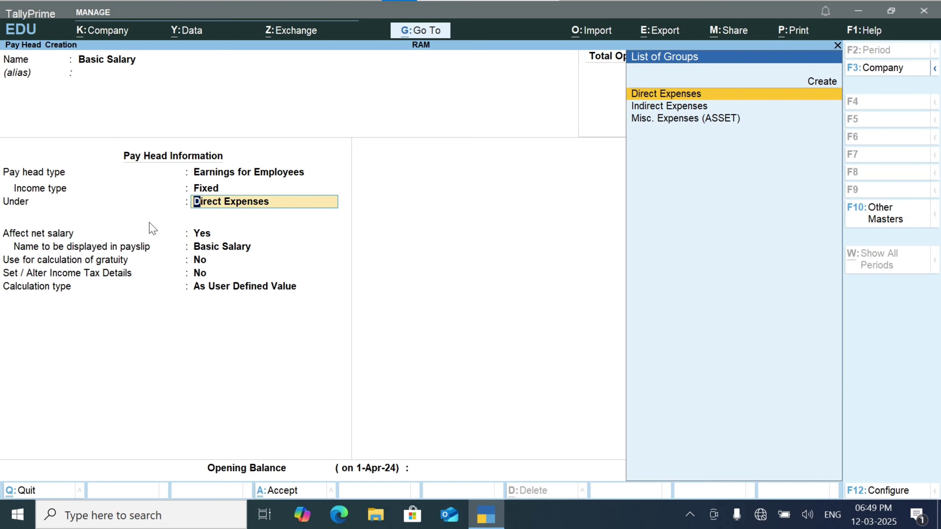
pyautogui.press('Return')
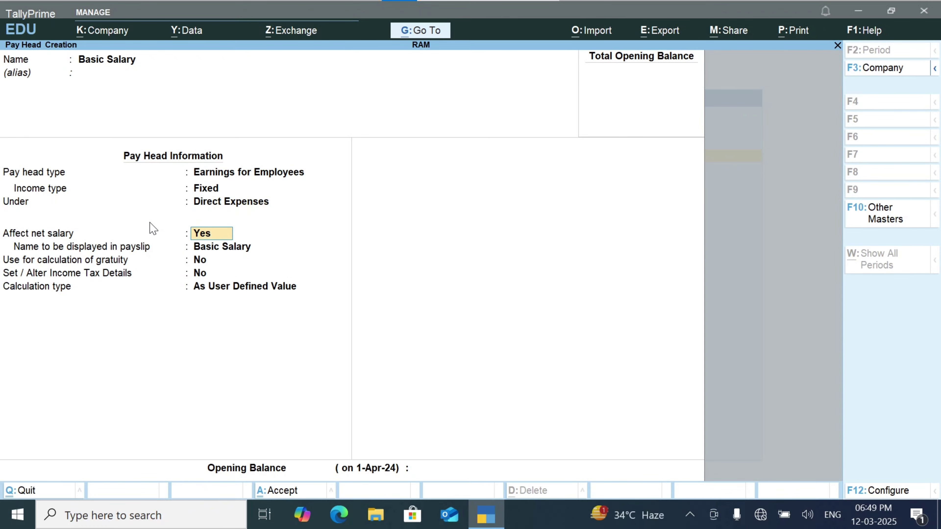
# Step: Keep net salary Yes and gratuity and income tax details No, and set the calculation to On Attendance with Absent as attendance/leave with pay
pyautogui.press('Return')
pyautogui.press('Return')
pyautogui.press('Return')
pyautogui.press('Return')
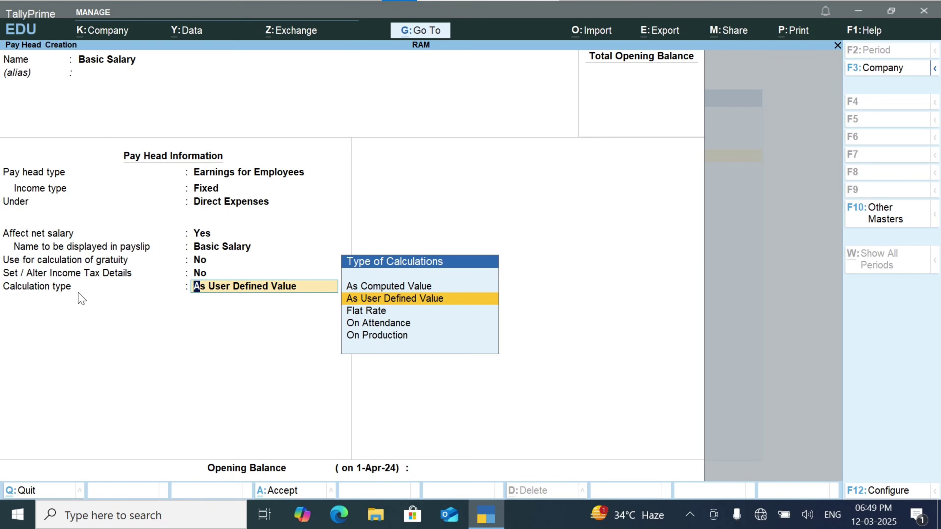
pyautogui.press('Down')
pyautogui.press('Down')
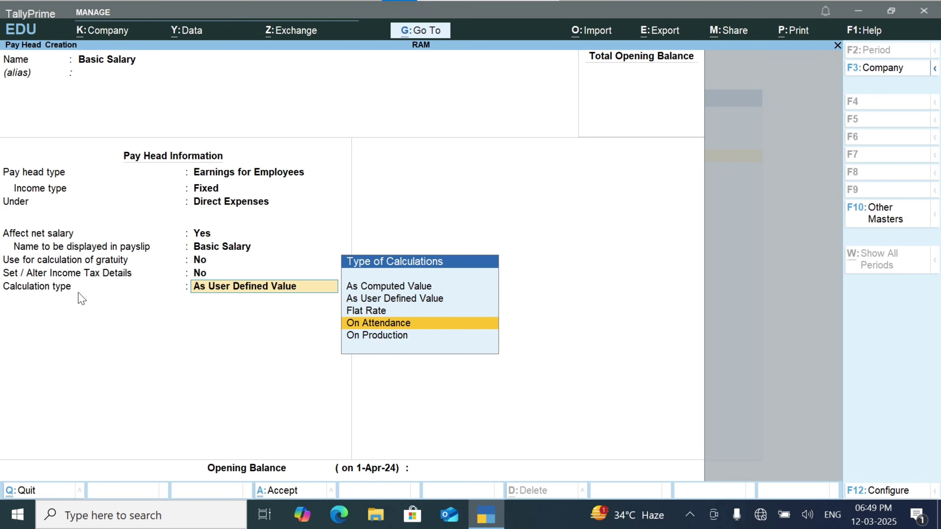
pyautogui.press('Return')
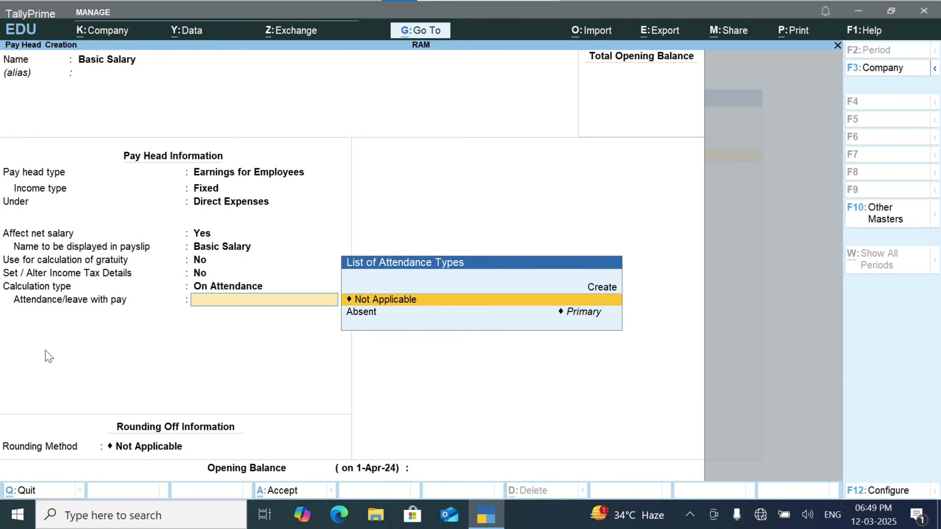
pyautogui.press('Down')
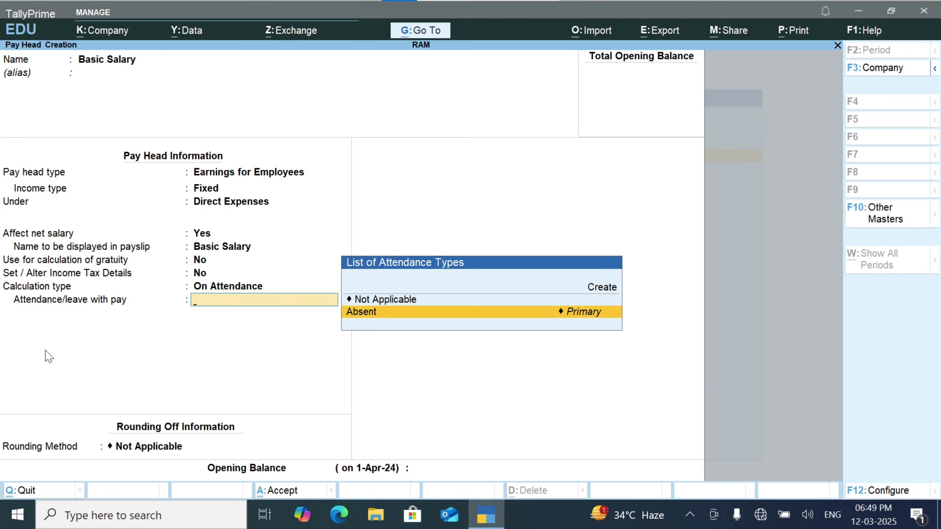
pyautogui.press('Return')
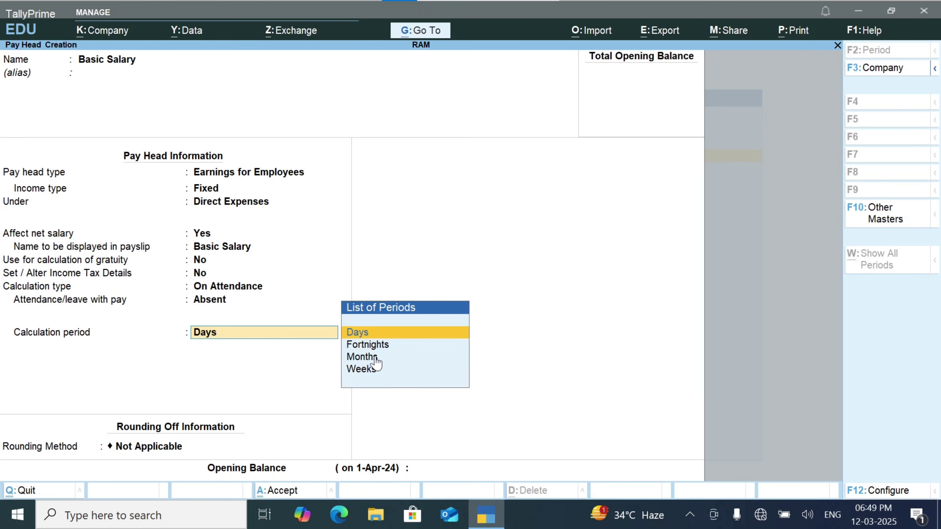
# Step: Set Basic Salary's calculation period to Months and its per-day basis to User Defined with 30 days
pyautogui.press('Down')
pyautogui.press('Down')
pyautogui.press('Return')
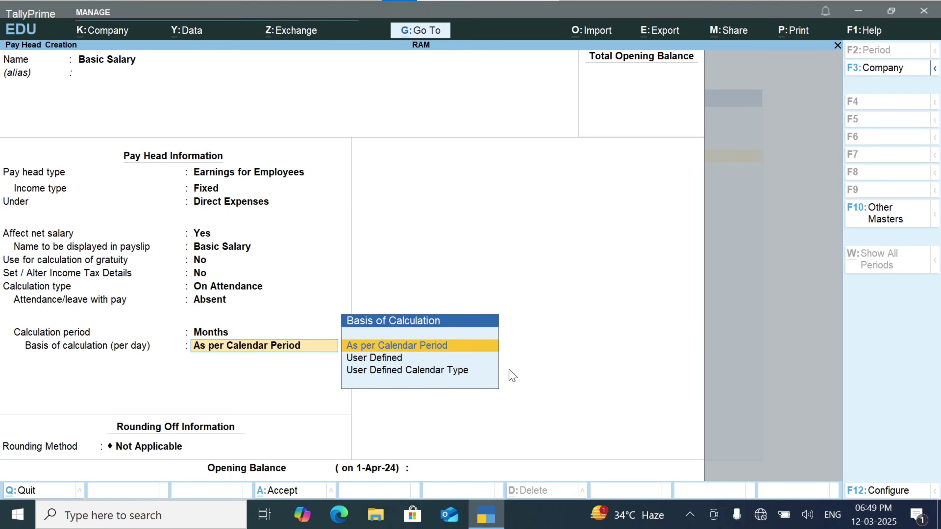
pyautogui.press('Down')
pyautogui.press('Return')
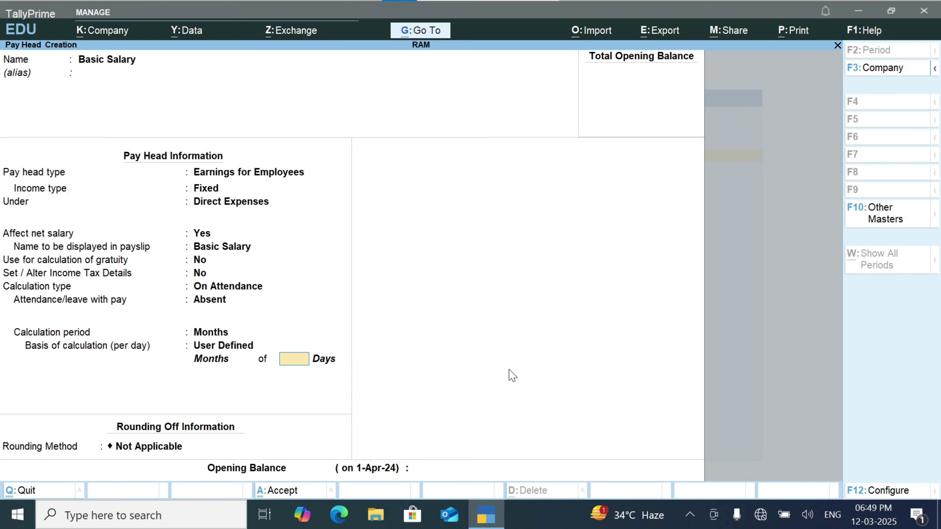
pyautogui.write('30')
pyautogui.press('Return')
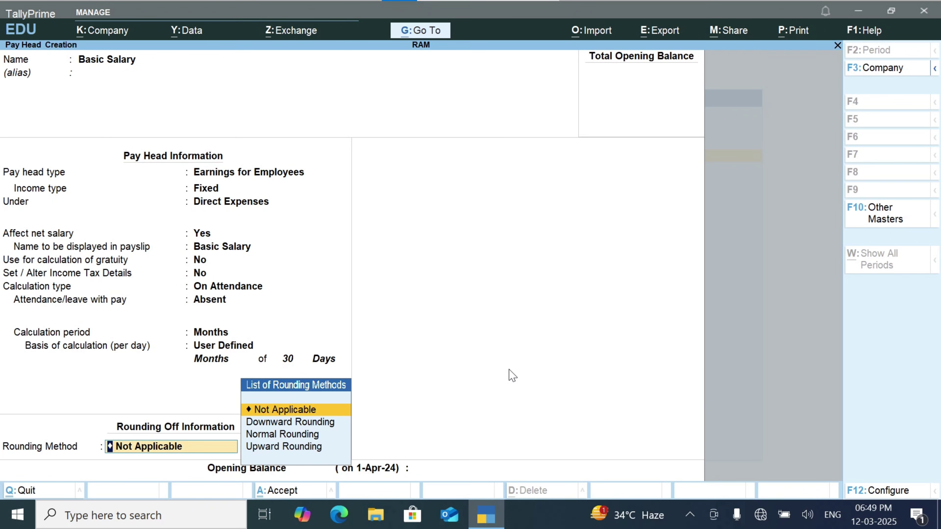
# Step: Set Basic Salary's rounding method to Normal Rounding, leave the limit and opening balance blank, and save the pay head
pyautogui.press('Down')
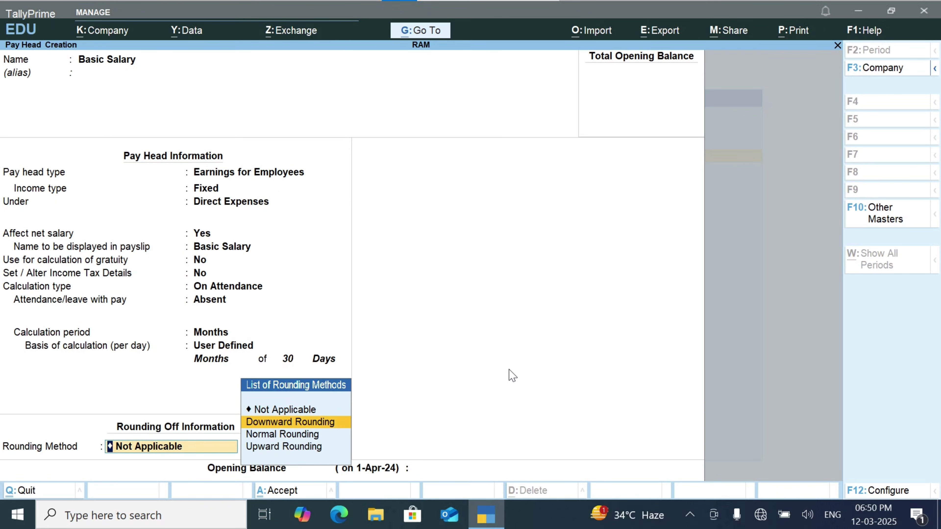
pyautogui.press('Down')
pyautogui.press('Return')
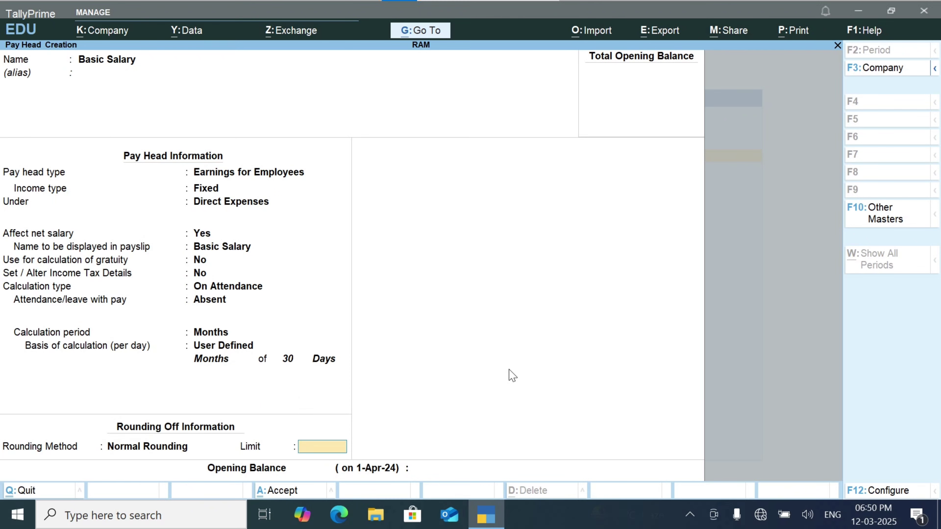
pyautogui.press('Return')
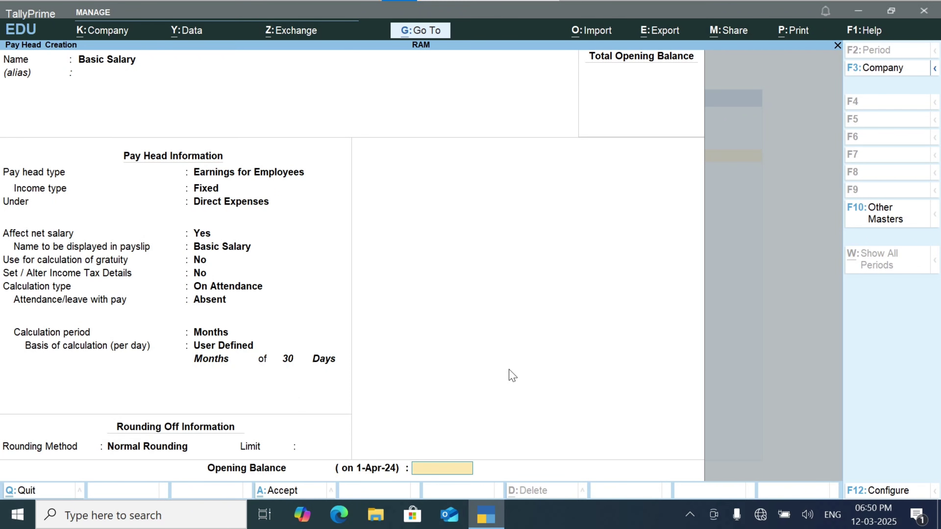
pyautogui.press('Return')
pyautogui.press('Return')
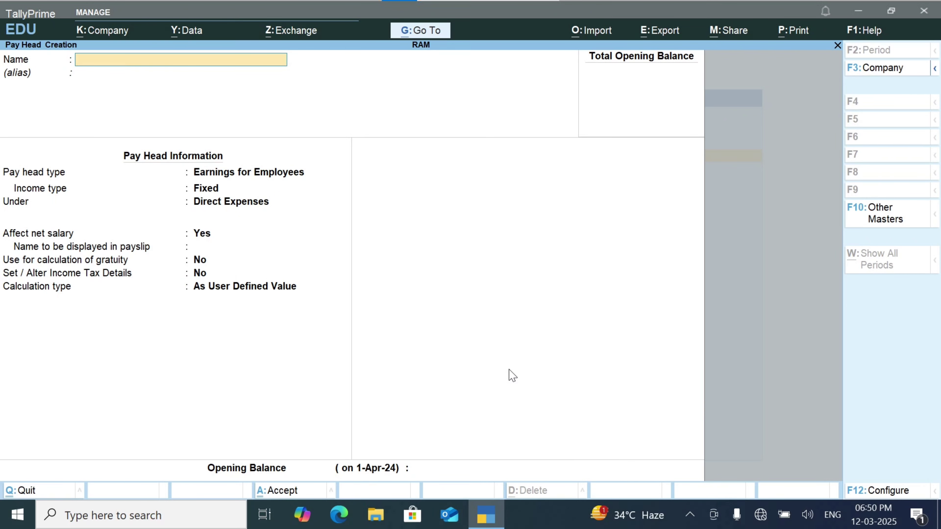
# Step: Start a pay head named DA with type Earnings for Employees and income type Fixed, under Indirect Expenses
pyautogui.write('DA')
pyautogui.press('Return')
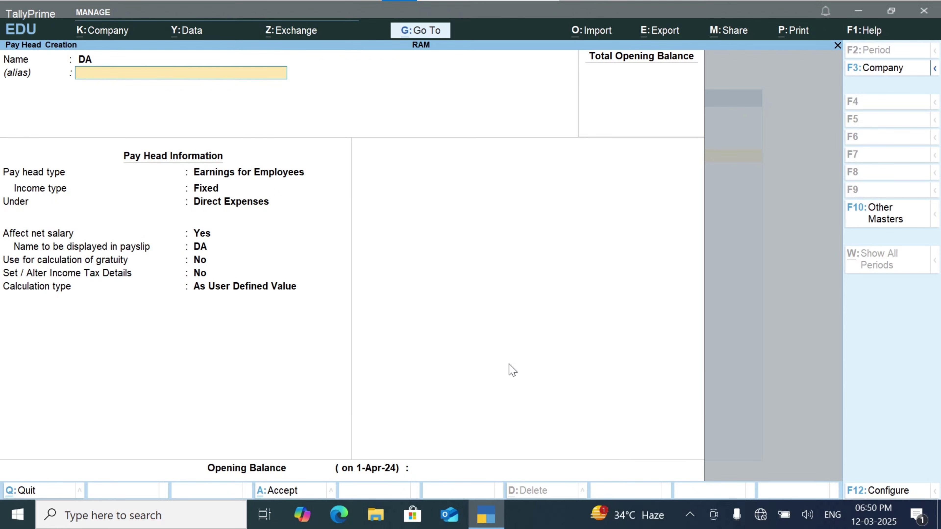
pyautogui.press('Return')
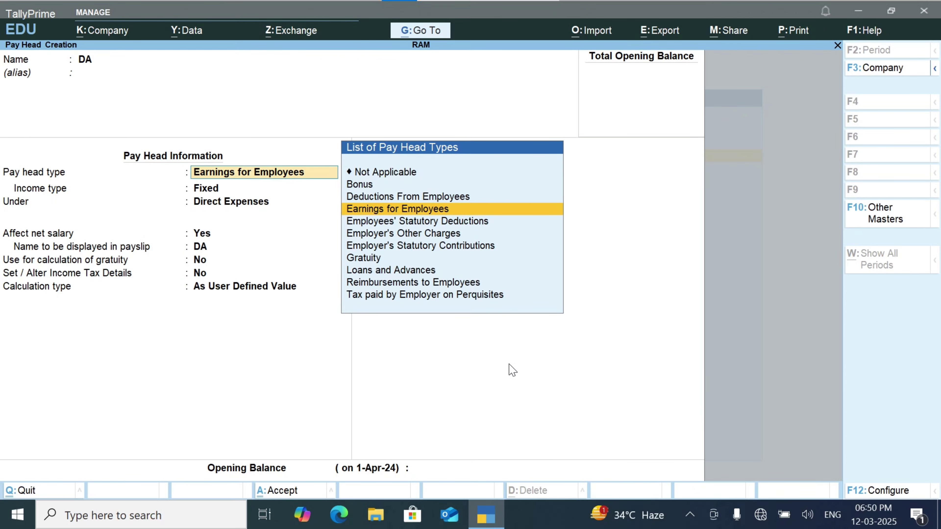
pyautogui.press('Return')
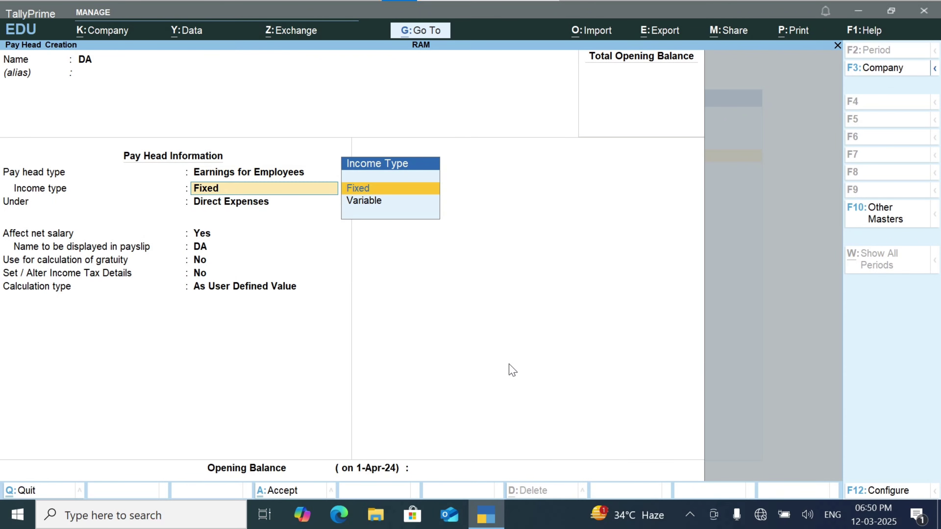
pyautogui.press('Return')
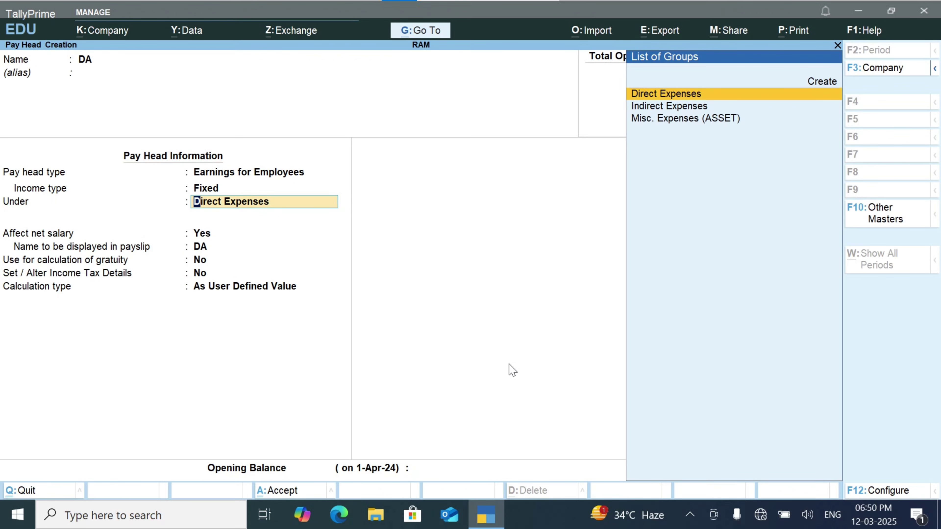
pyautogui.press('Down')
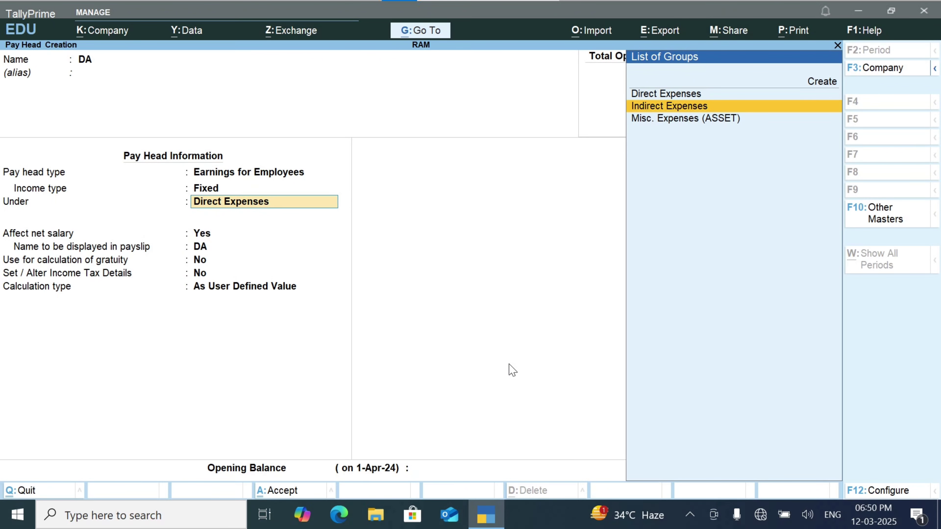
pyautogui.press('Return')
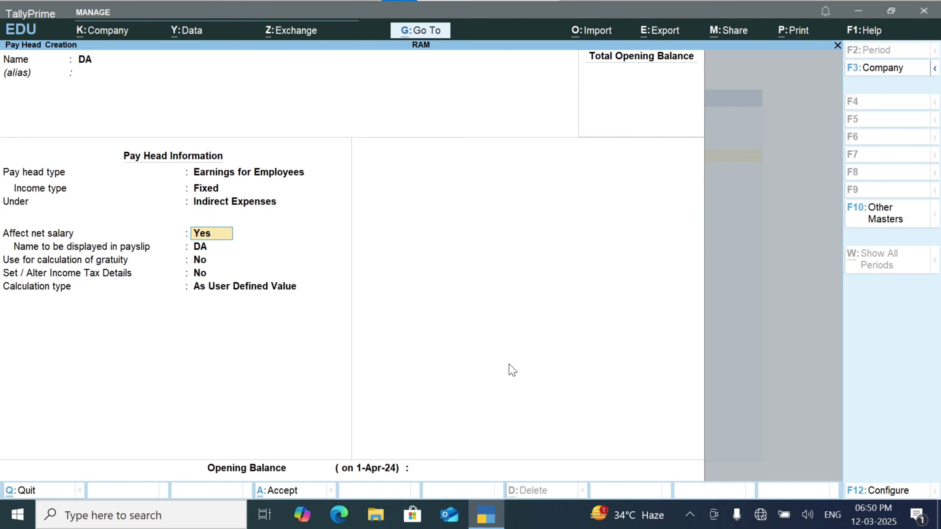
# Step: Keep DA's net salary effect Yes and gratuity and income tax details No, and set its calculation type to As Computed Value with period Months
pyautogui.press('Return')
pyautogui.press('Return')
pyautogui.press('Return')
pyautogui.press('Return')
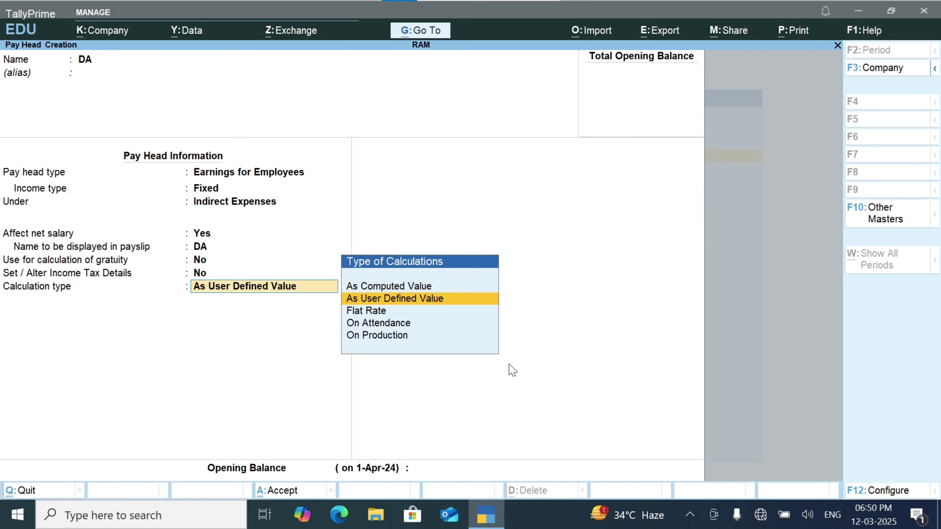
pyautogui.press('Up')
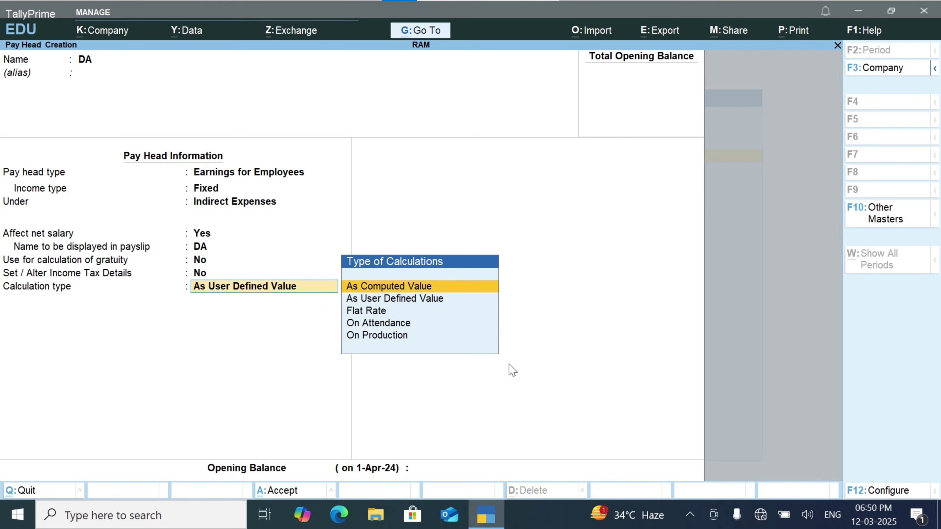
pyautogui.press('Return')
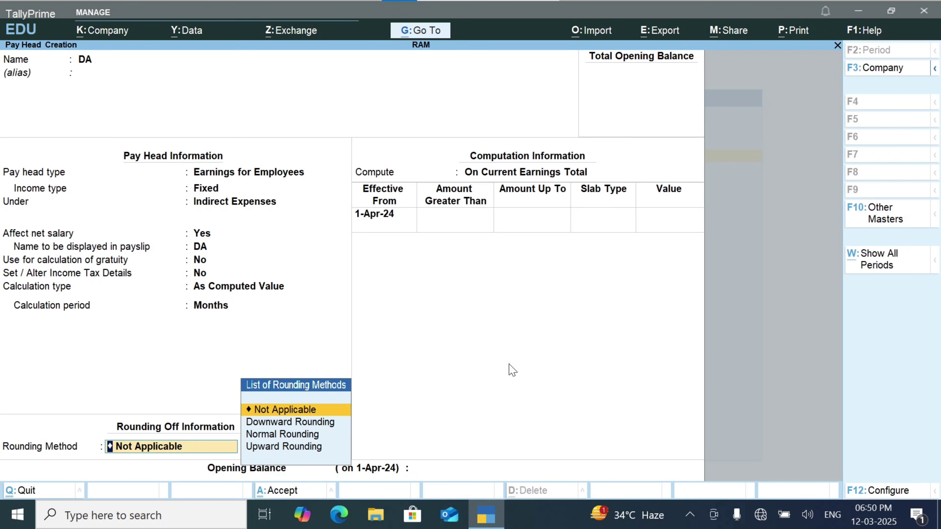
# Step: Set DA's rounding method to Normal Rounding and leave the rounding limit blank
pyautogui.press('Down')
pyautogui.press('Down')
pyautogui.press('Return')
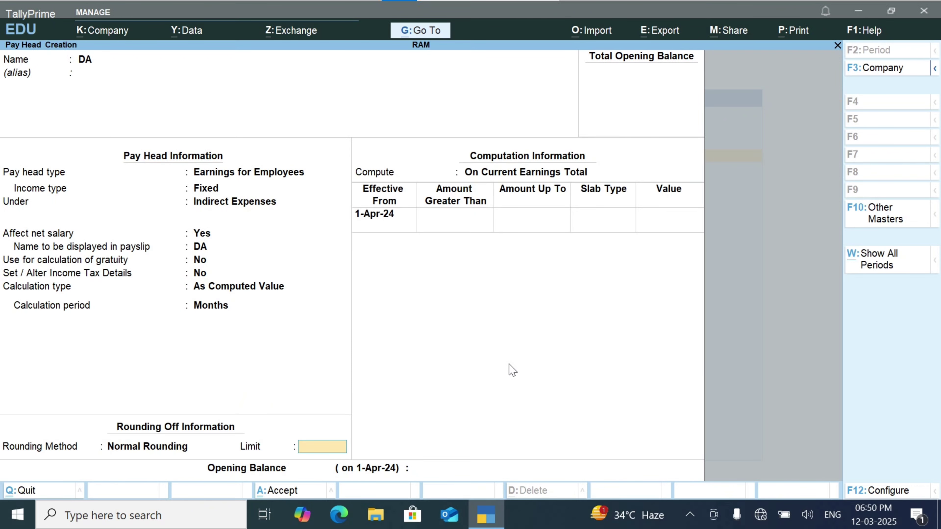
pyautogui.press('Return')
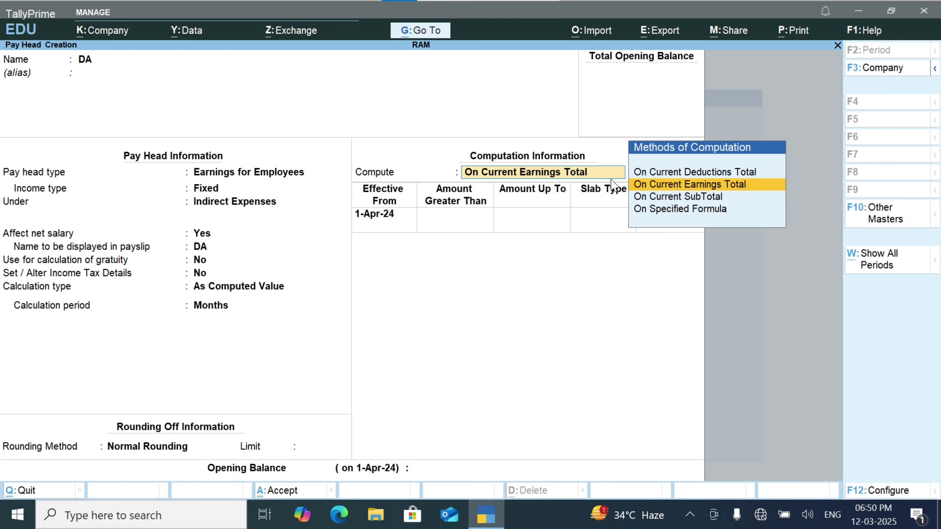
# Step: Set DA to compute On Specified Formula, using Basic Salary as the only added pay head
pyautogui.press('Down')
pyautogui.press('Down')
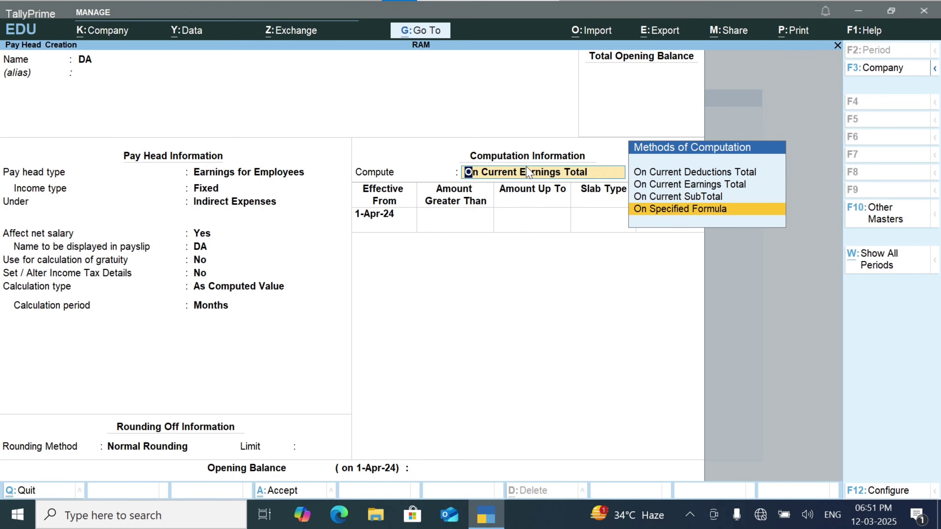
pyautogui.press('Return')
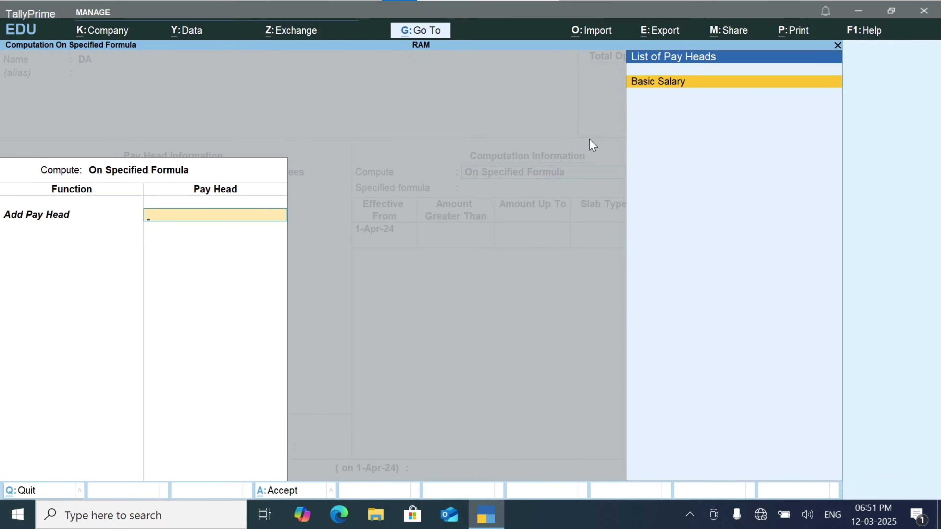
pyautogui.click(661, 82)
pyautogui.press('Return')
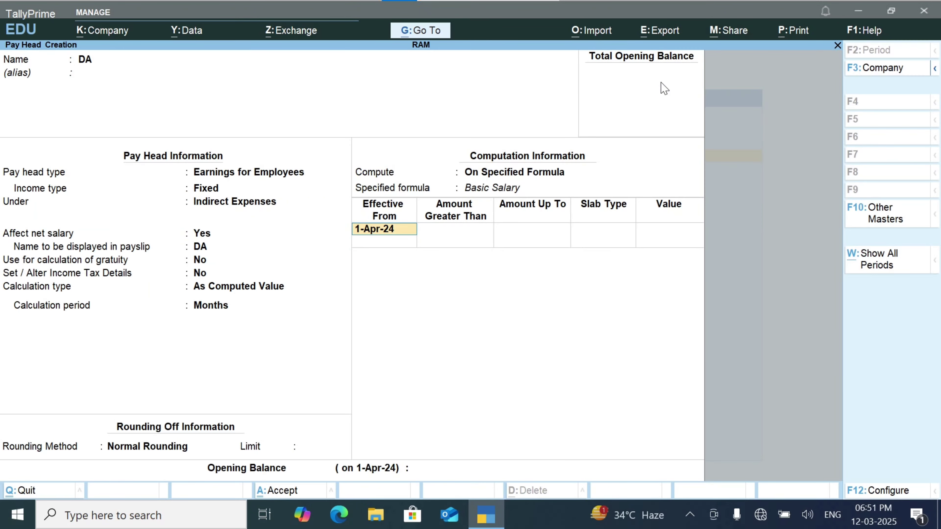
# Step: Give DA a Percentage slab of 8% effective 1-Apr-24 with blank amount limits and opening balance, and save the pay head
pyautogui.press('Return')
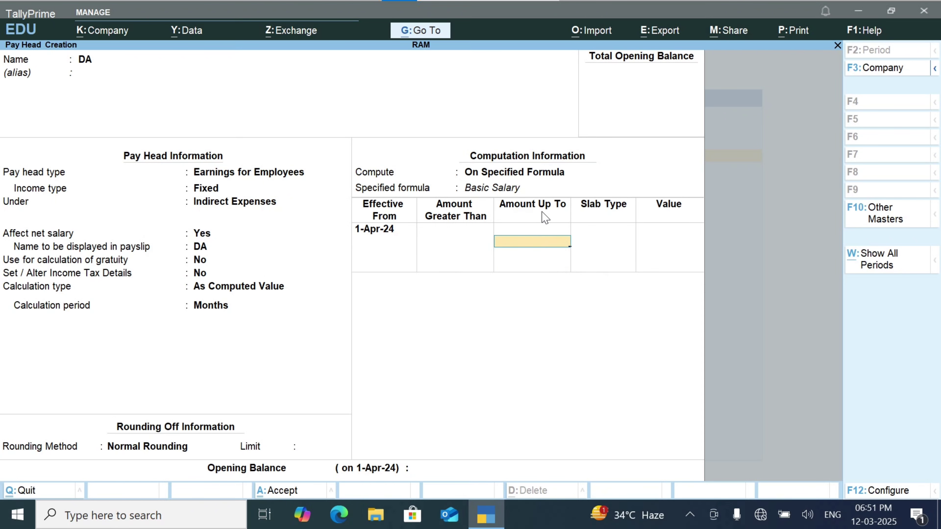
pyautogui.press('Return')
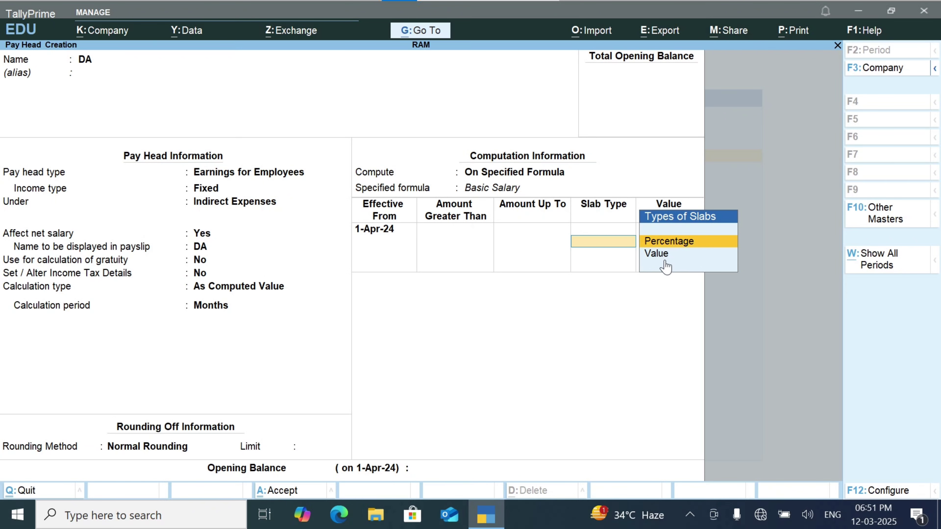
pyautogui.press('Return')
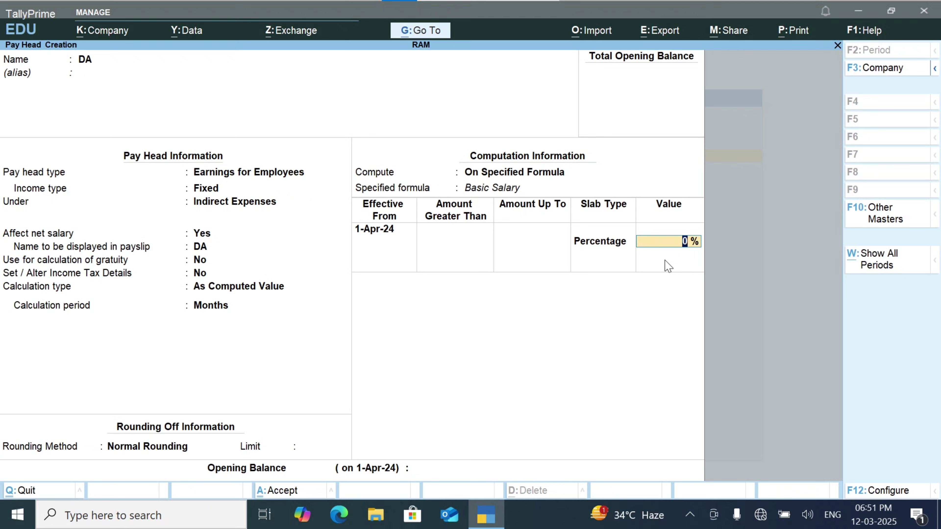
pyautogui.write('8')
pyautogui.press('Return')
pyautogui.press('Return')
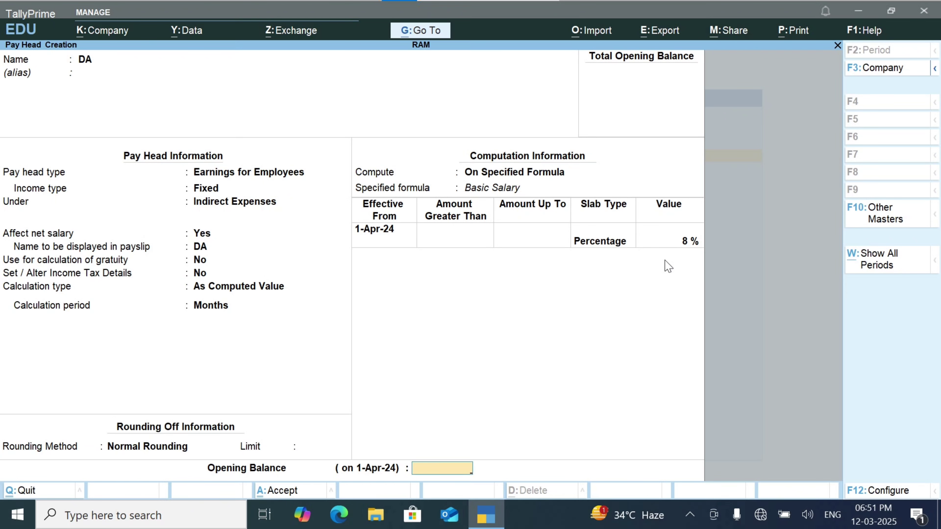
pyautogui.press('Return')
pyautogui.press('Return')
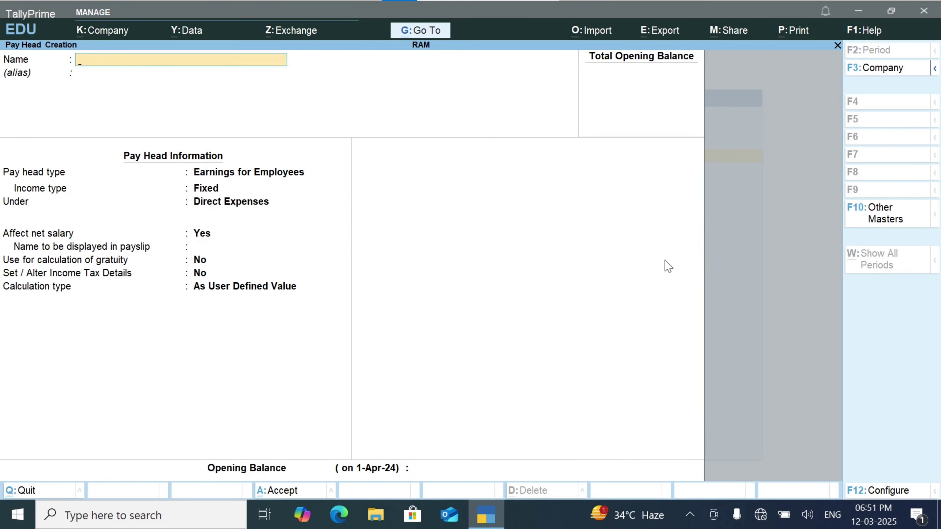
# Step: Start a pay head named HRA with type Earnings for Employees and income type Fixed, under Indirect Expenses
pyautogui.write('HRA')
pyautogui.press('Return')
pyautogui.press('Return')
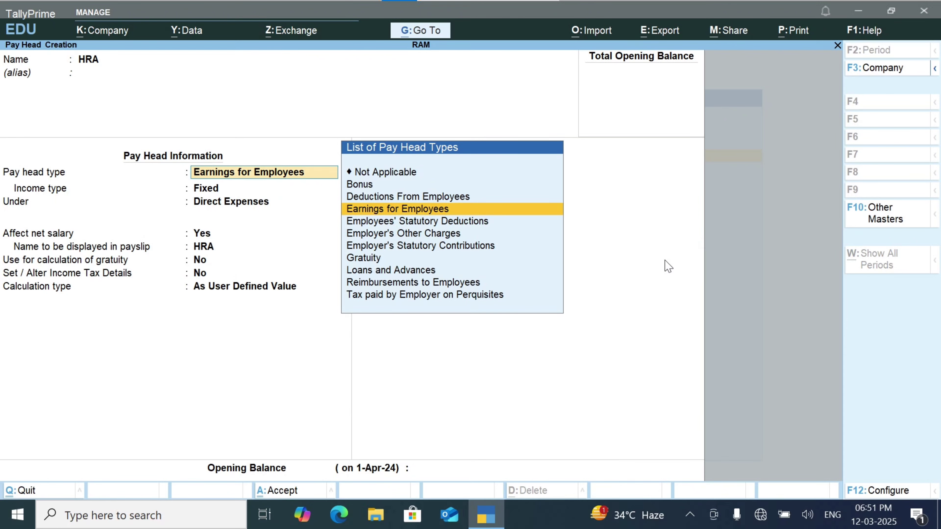
pyautogui.press('Return')
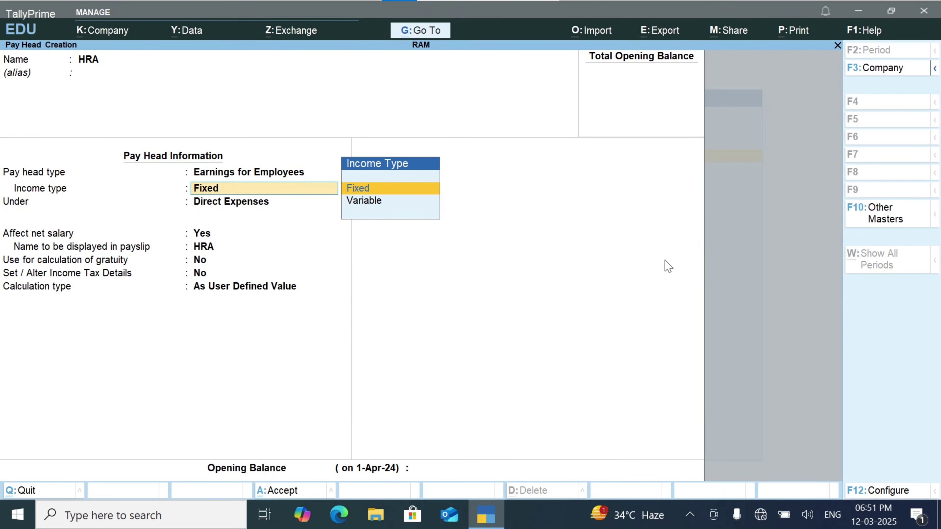
pyautogui.press('Return')
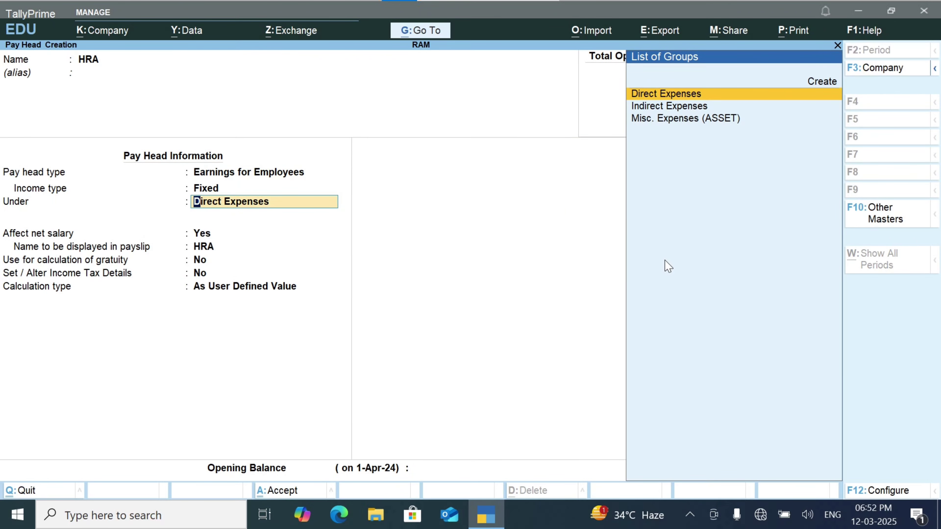
pyautogui.press('Down')
pyautogui.press('Return')
# Step: Keep HRA's net salary effect Yes and gratuity and income tax details No, and set its calculation type to As Computed Value with period Months
pyautogui.press('Return')
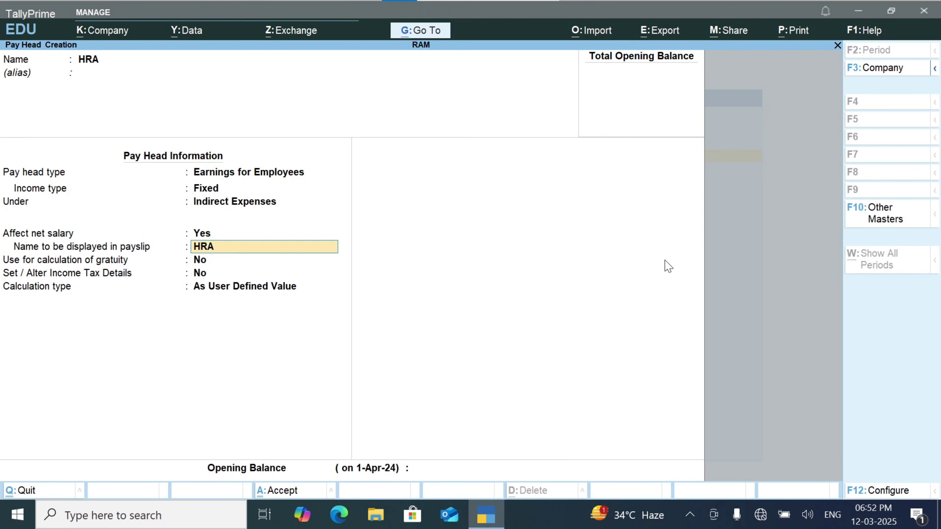
pyautogui.press('Return')
pyautogui.press('Return')
pyautogui.press('Return')
pyautogui.press('Up')
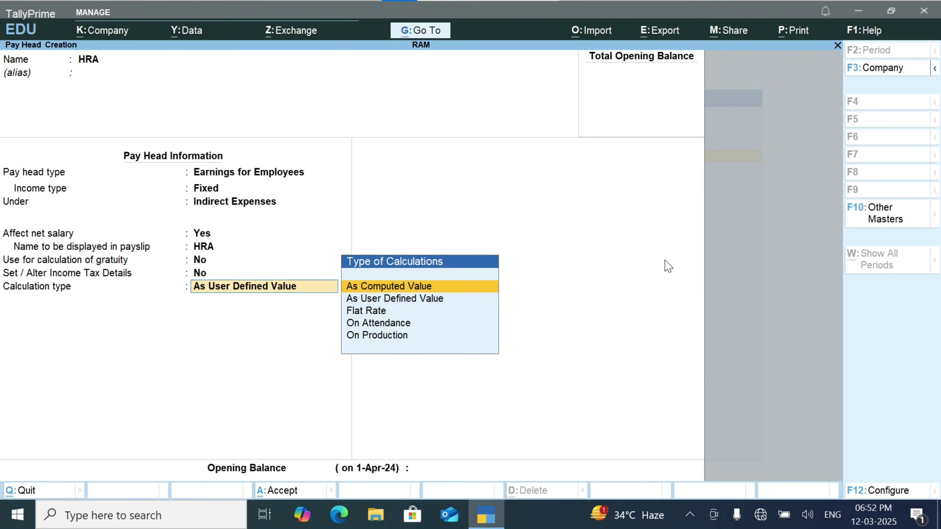
pyautogui.press('Return')
# Step: Set HRA's rounding method to Normal Rounding and leave the rounding limit blank
pyautogui.press('Down')
pyautogui.press('Down')
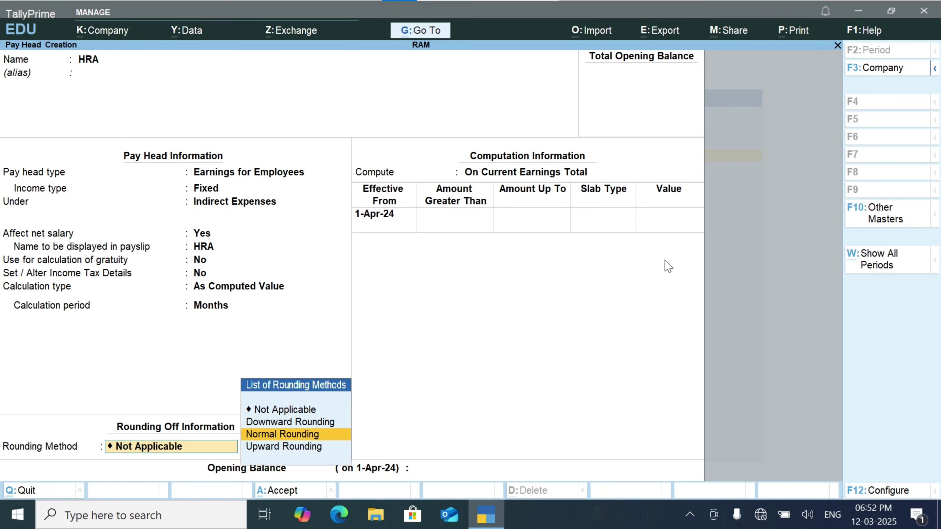
pyautogui.press('Return')
pyautogui.press('BackSpace')
pyautogui.press('BackSpace')
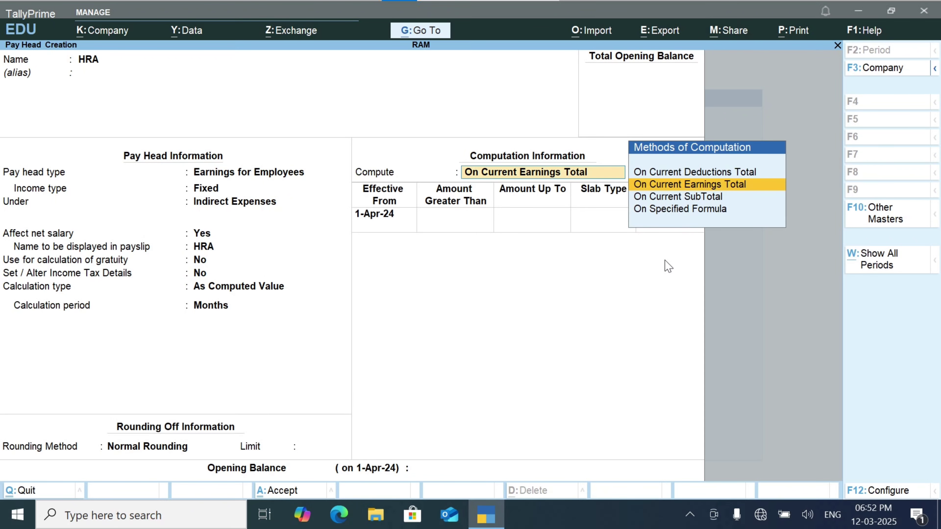
# Step: Set HRA to compute On Specified Formula, adding only Basic Salary and ending the formula list
pyautogui.press('Up')
pyautogui.press('Down')
pyautogui.press('Down')
pyautogui.press('Return')
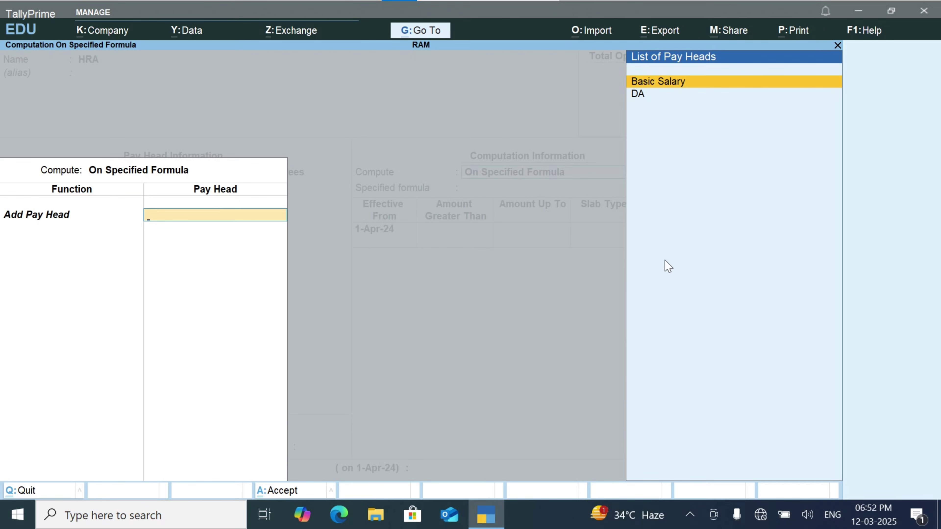
pyautogui.press('Return')
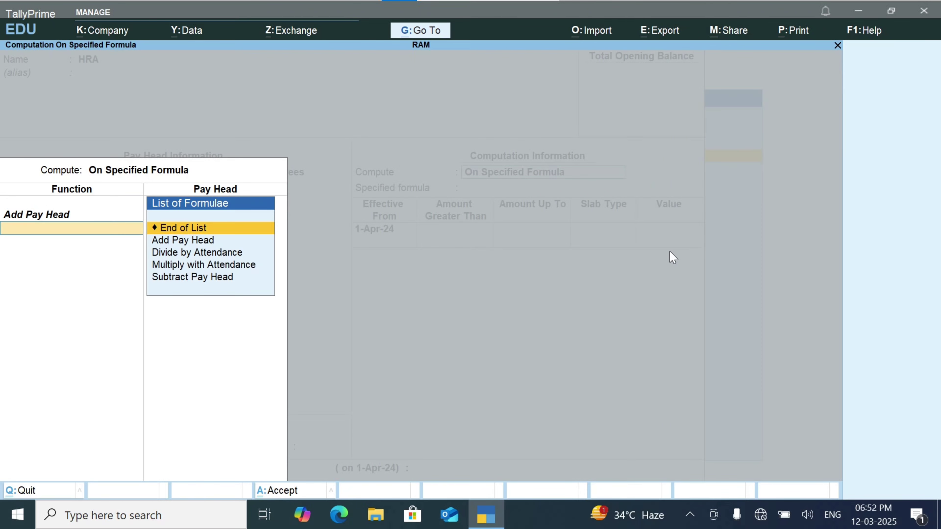
pyautogui.press('Return')
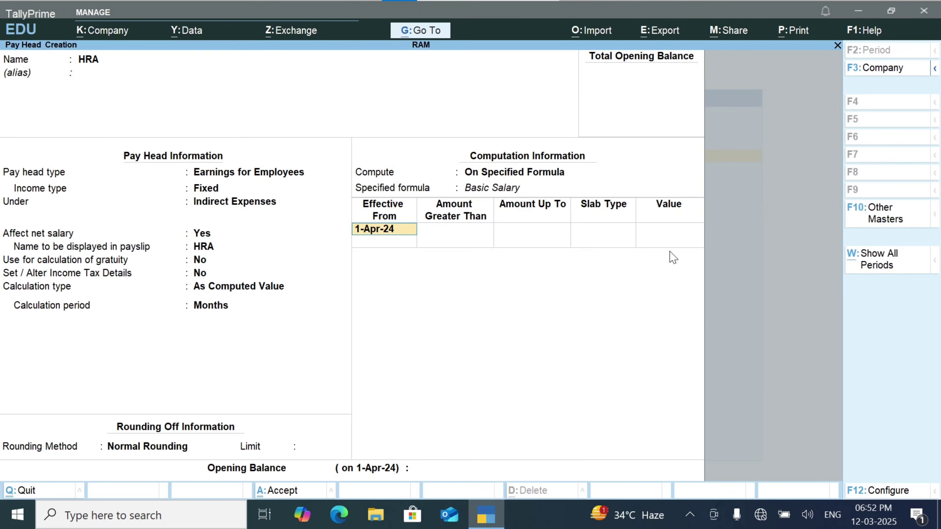
# Step: Give HRA a Percentage slab of 9% effective 1-Apr-24 with blank amount limits and opening balance, and save the pay head
pyautogui.press('Return')
pyautogui.press('Return')
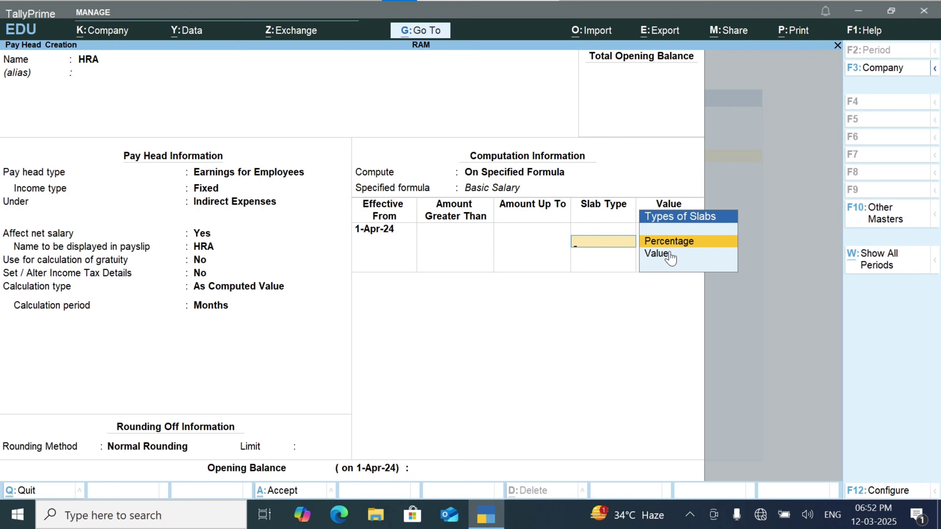
pyautogui.press('Return')
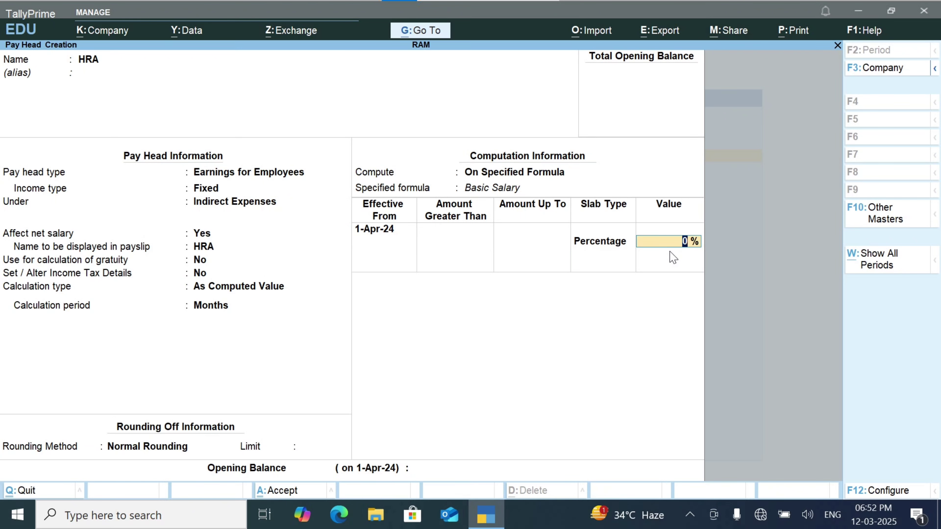
pyautogui.write('9')
pyautogui.press('Return')
pyautogui.press('Return')
pyautogui.press('Return')
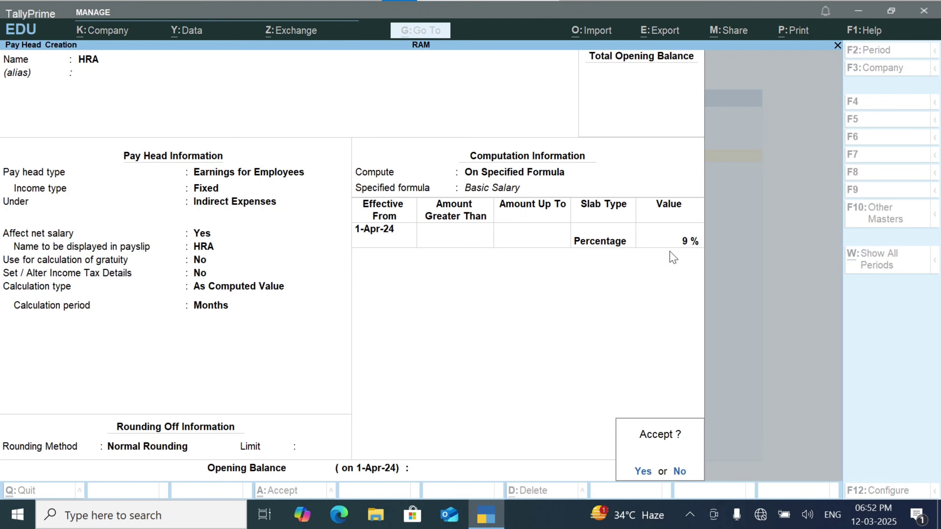
pyautogui.press('Return')
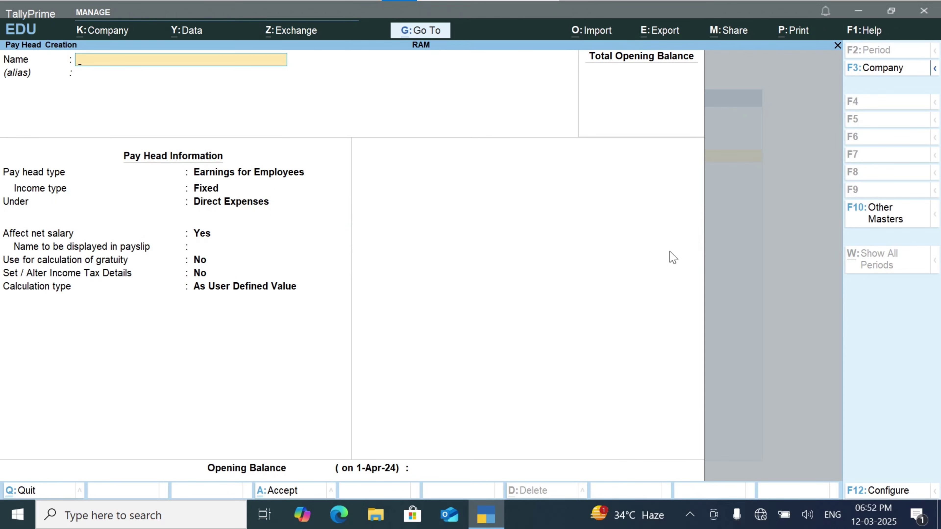
# Step: Name the new pay head Bonus without an alias, with type Earnings for Employees, income type Fixed, under Indirect Expenses
pyautogui.write('Bonus')
pyautogui.press('Return')
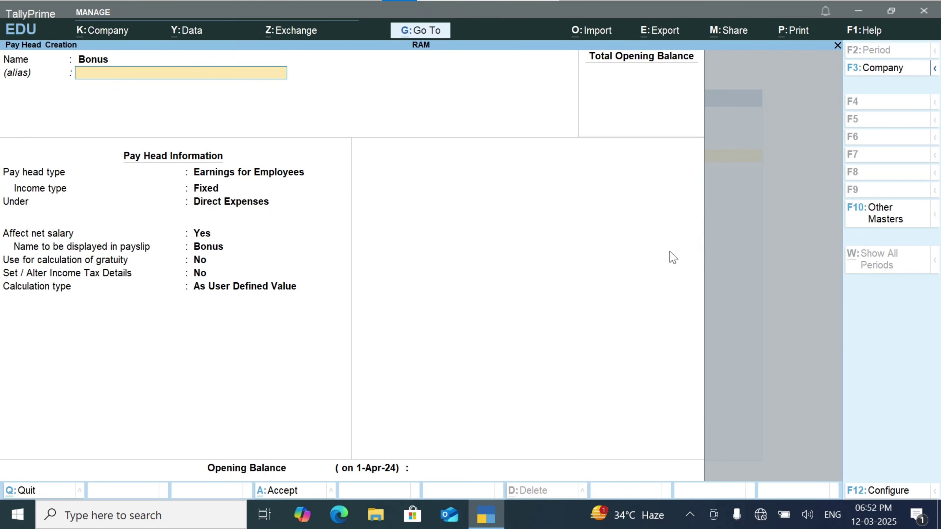
pyautogui.press('Return')
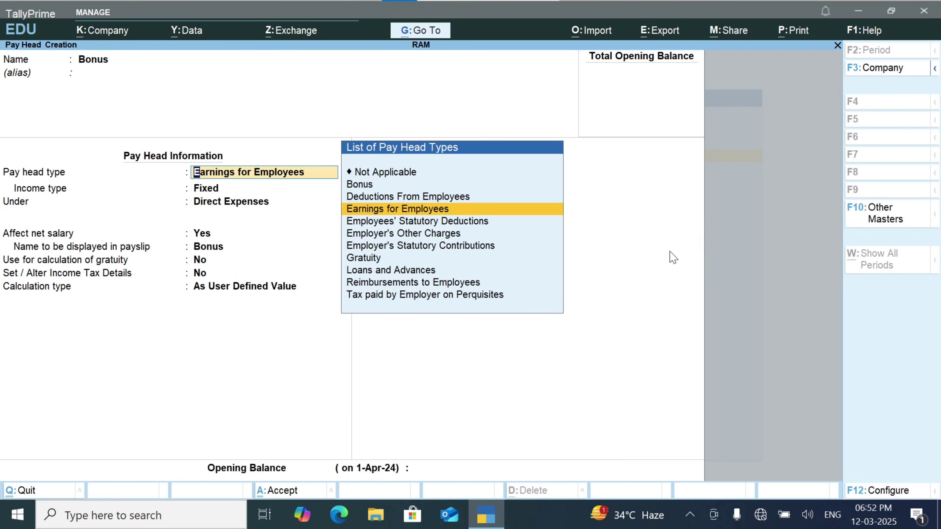
pyautogui.press('Return')
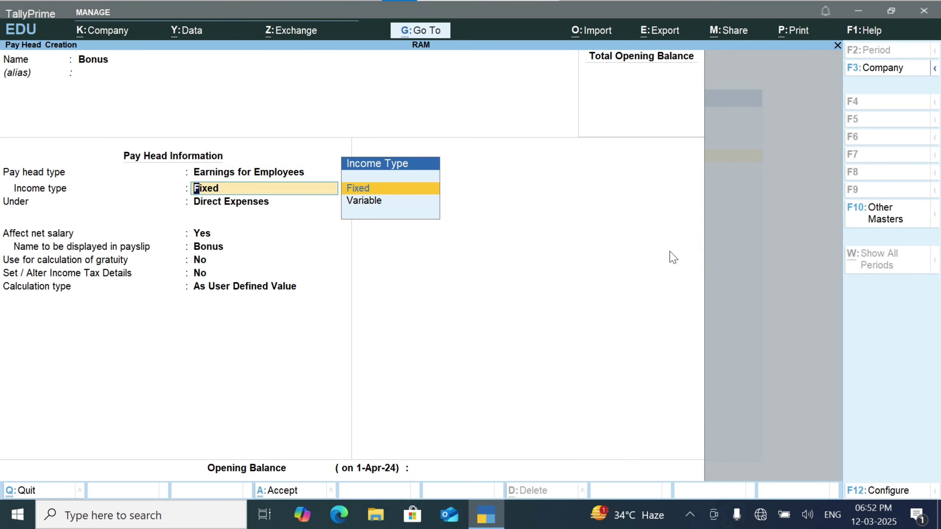
pyautogui.press('Return')
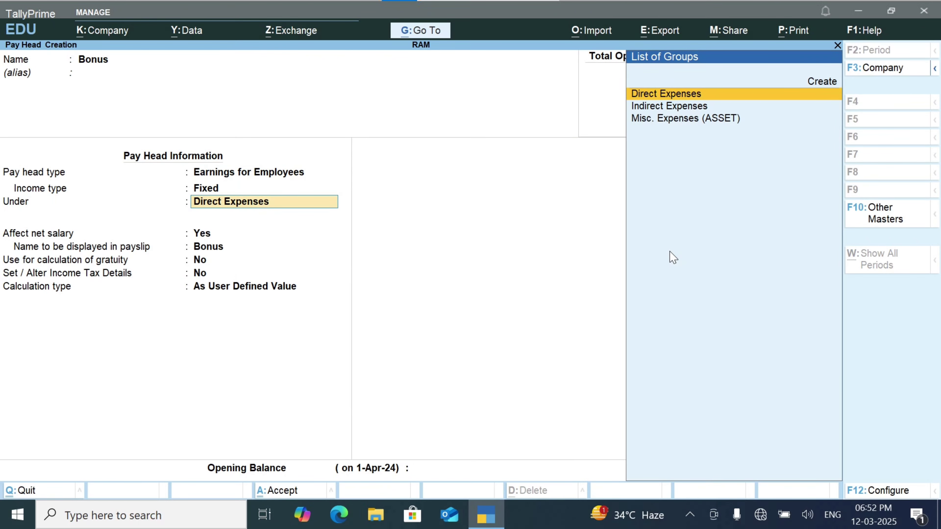
pyautogui.press('Down')
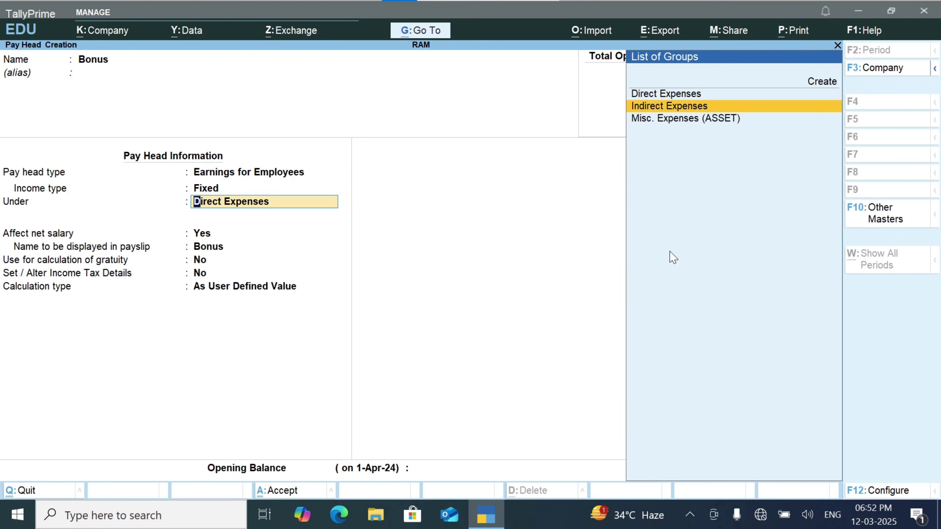
pyautogui.press('Return')
# Step: Keep Bonus's net salary effect Yes and gratuity and income tax details No, and set its calculation type to As Computed Value with period Months
pyautogui.press('Return')
pyautogui.press('Return')
pyautogui.press('Return')
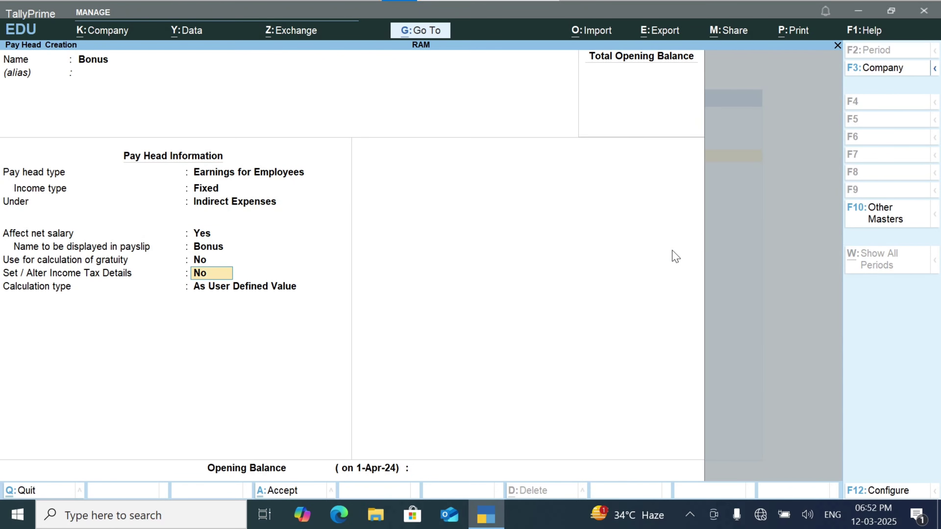
pyautogui.press('Return')
pyautogui.press('Up')
pyautogui.press('Return')
pyautogui.press('Return')
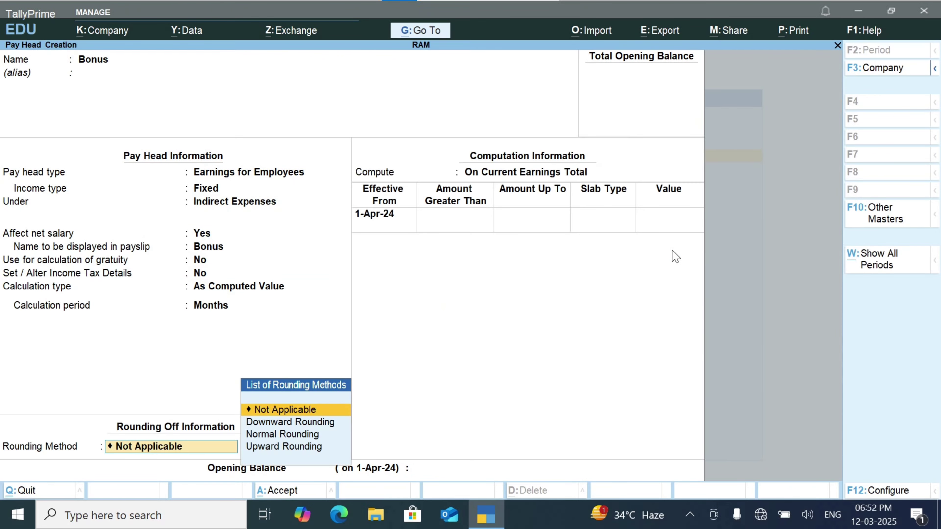
# Step: Set Bonus's rounding method to Normal Rounding and leave the rounding limit blank
pyautogui.press('Down')
pyautogui.press('Down')
pyautogui.press('Return')
pyautogui.press('Return')
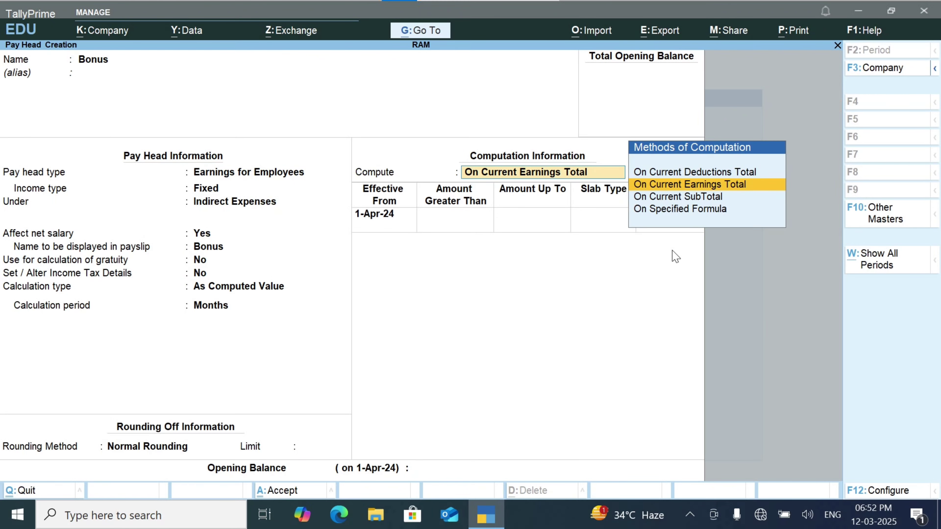
# Step: Set Bonus to compute On Specified Formula, adding only Basic Salary and ending the formula list
pyautogui.press('Down')
pyautogui.press('Down')
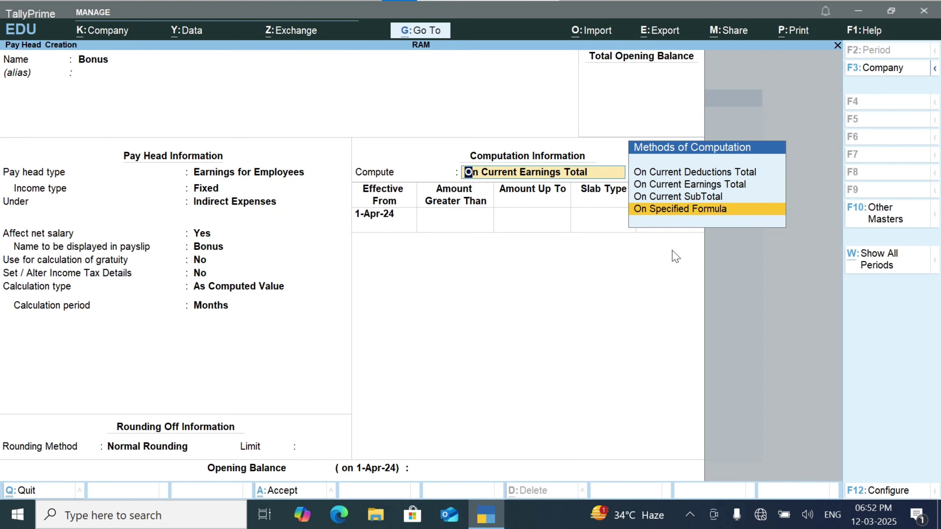
pyautogui.press('Return')
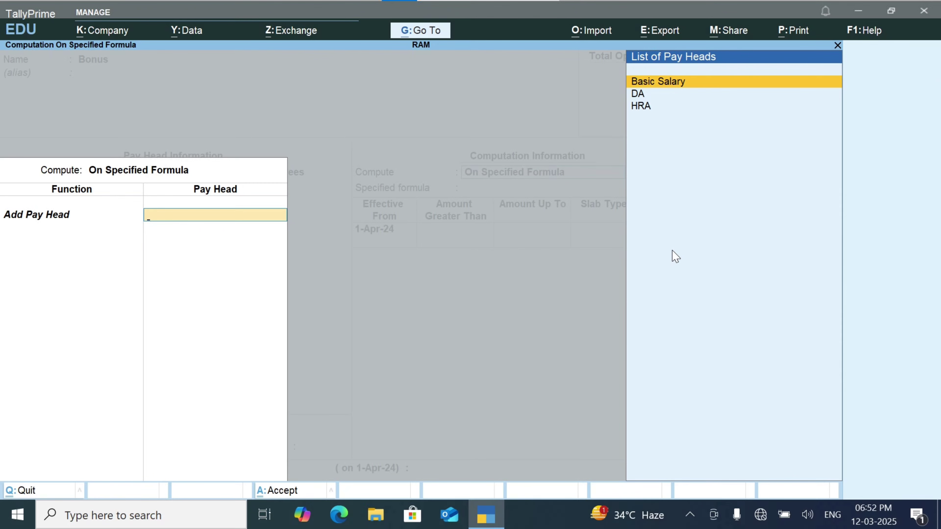
pyautogui.press('Return')
pyautogui.press('Return')
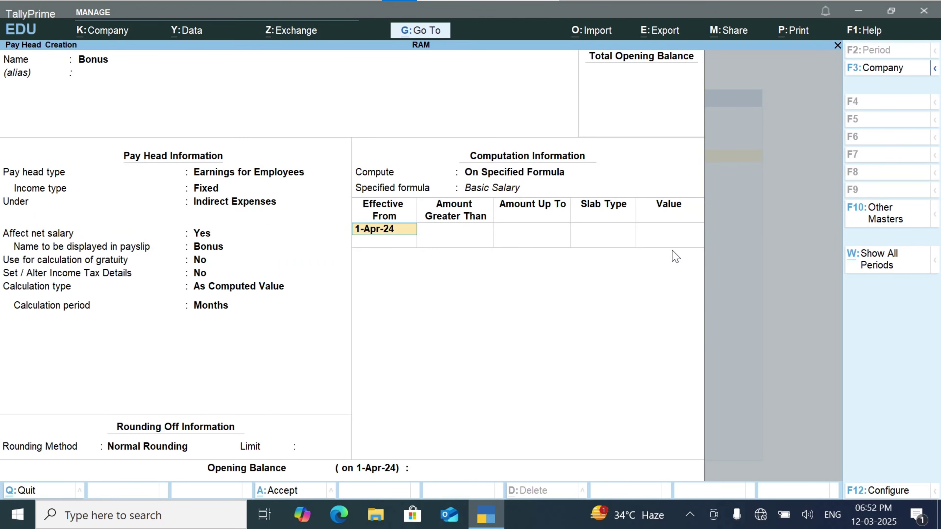
# Step: Give Bonus a Percentage slab of 7% effective 1-Apr-24 with blank amount limits and opening balance, and save the pay head
pyautogui.press('Return')
pyautogui.press('Return')
pyautogui.press('Return')
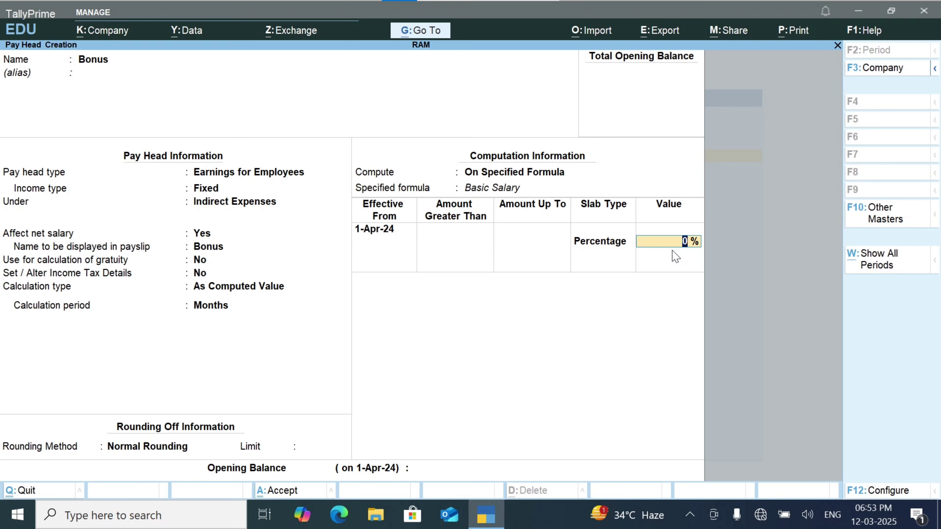
pyautogui.write('5')
pyautogui.press('BackSpace')
pyautogui.write('7')
pyautogui.press('Return')
pyautogui.press('Return')
pyautogui.press('Return')
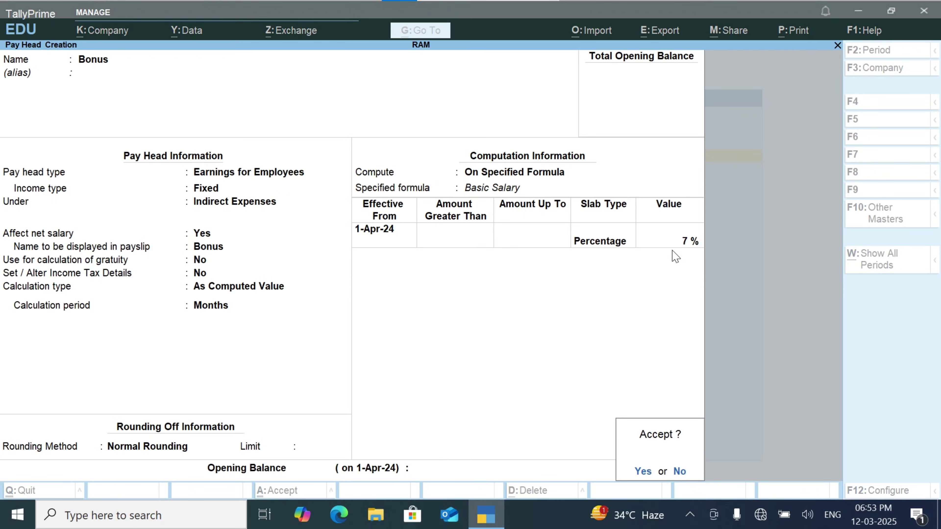
pyautogui.press('Return')
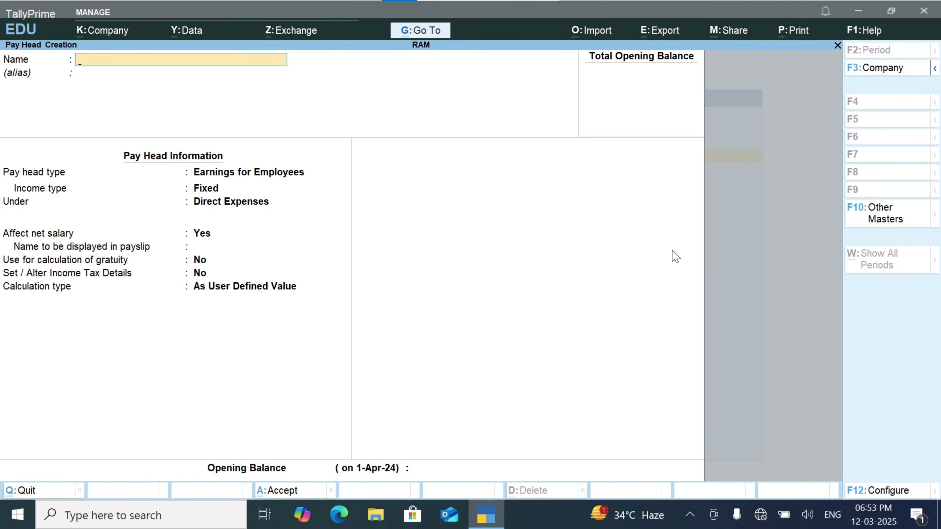
# Step: Name the next pay head PF without an alias, with type Deductions From Employees, under Current Liabilities
pyautogui.write('PF')
pyautogui.press('Return')
pyautogui.press('Return')
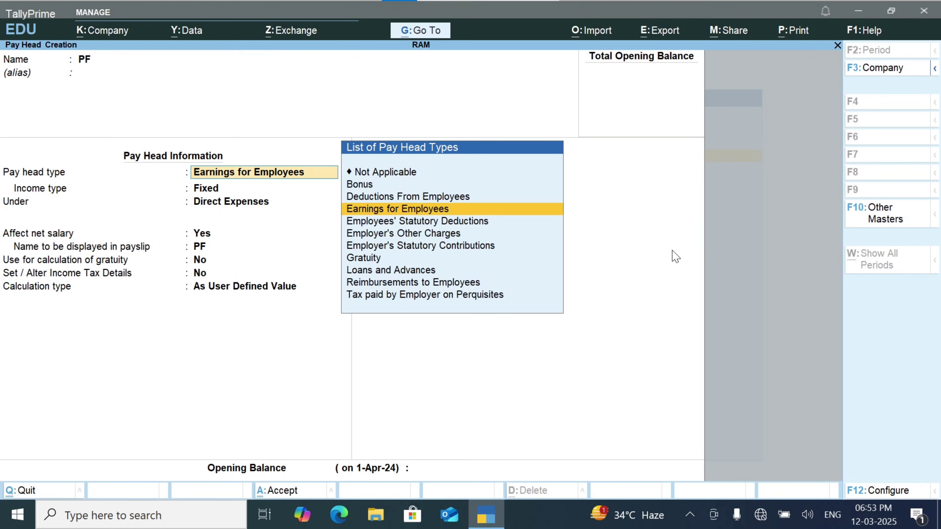
pyautogui.press('Up')
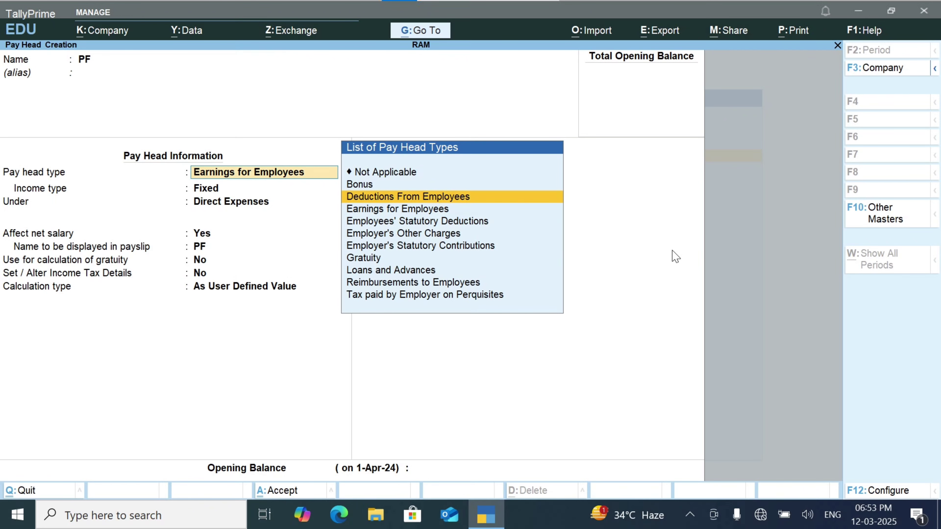
pyautogui.press('Return')
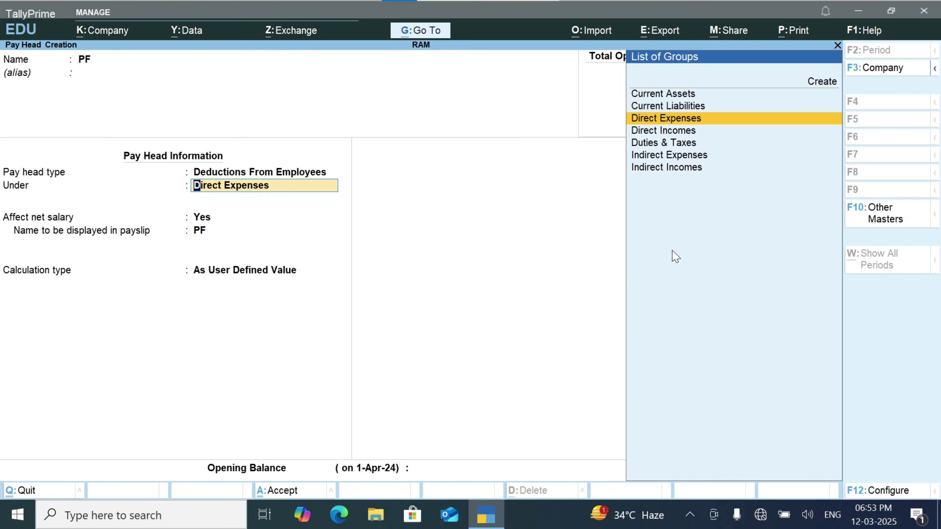
pyautogui.press('Up')
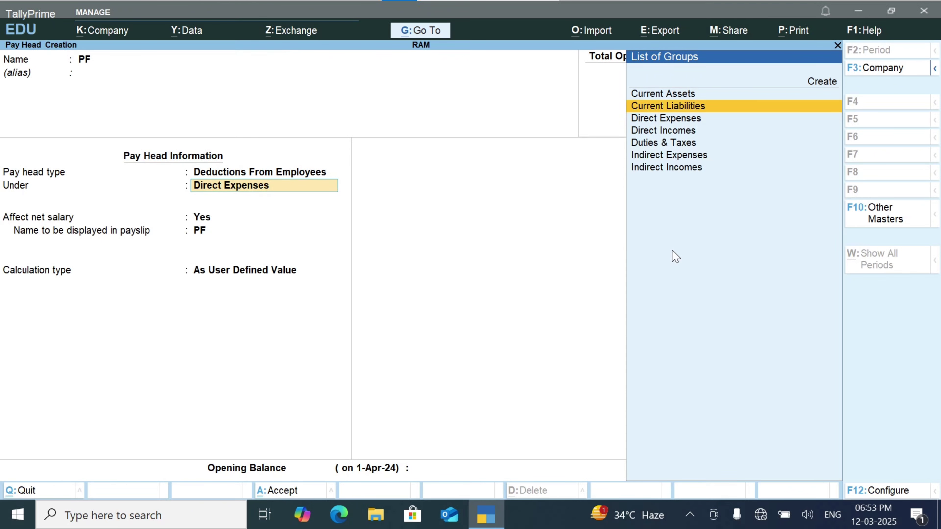
pyautogui.press('Return')
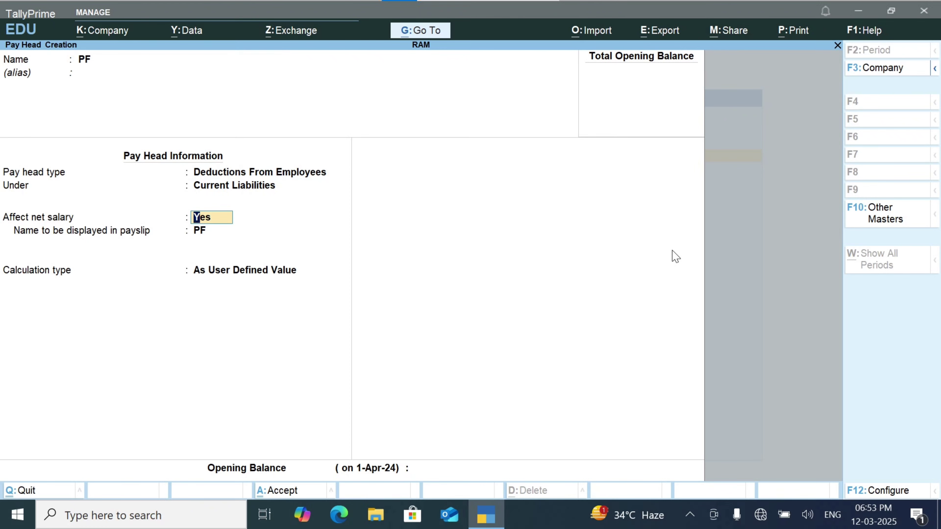
# Step: Keep PF's net salary effect Yes and payslip name PF, and set its calculation type to As Computed Value with period Months
pyautogui.press('Return')
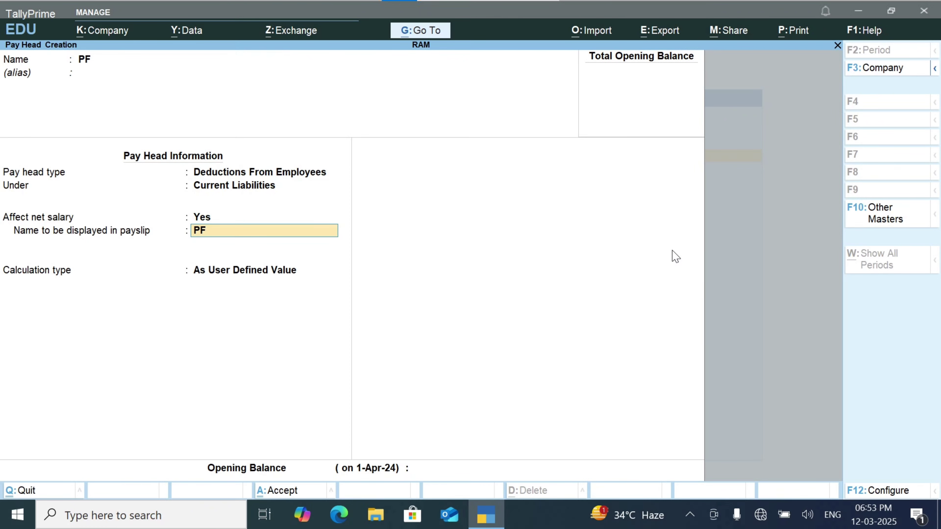
pyautogui.press('Return')
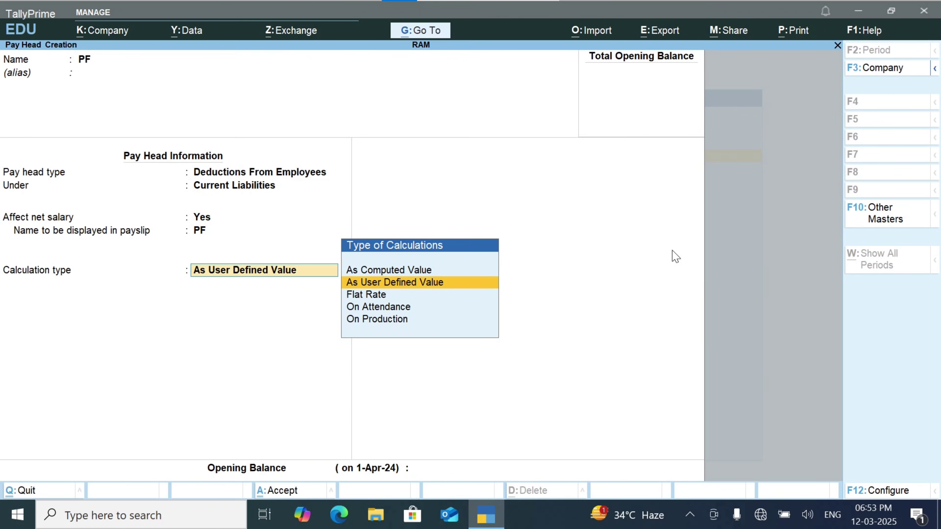
pyautogui.press('Up')
pyautogui.press('Return')
pyautogui.press('Return')
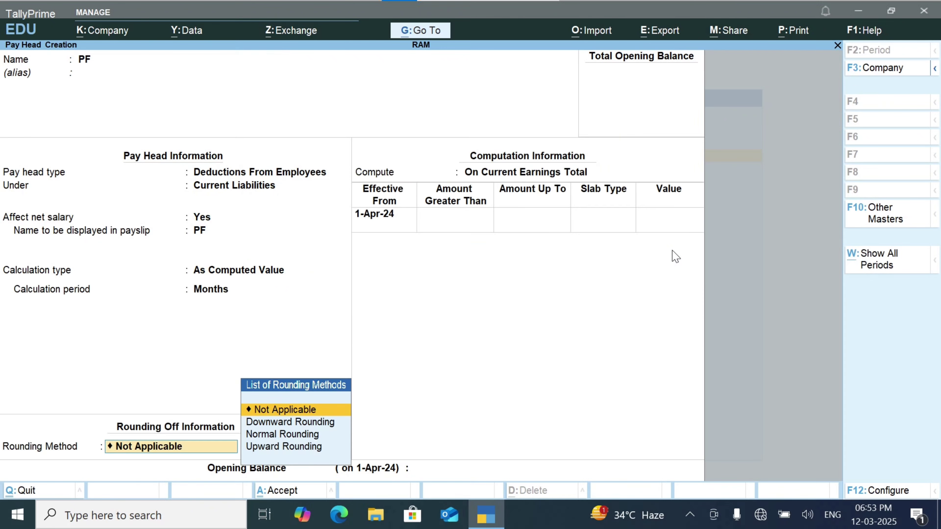
# Step: Set PF's rounding method to Normal Rounding and leave the rounding limit blank
pyautogui.press('Down')
pyautogui.press('Down')
pyautogui.press('Return')
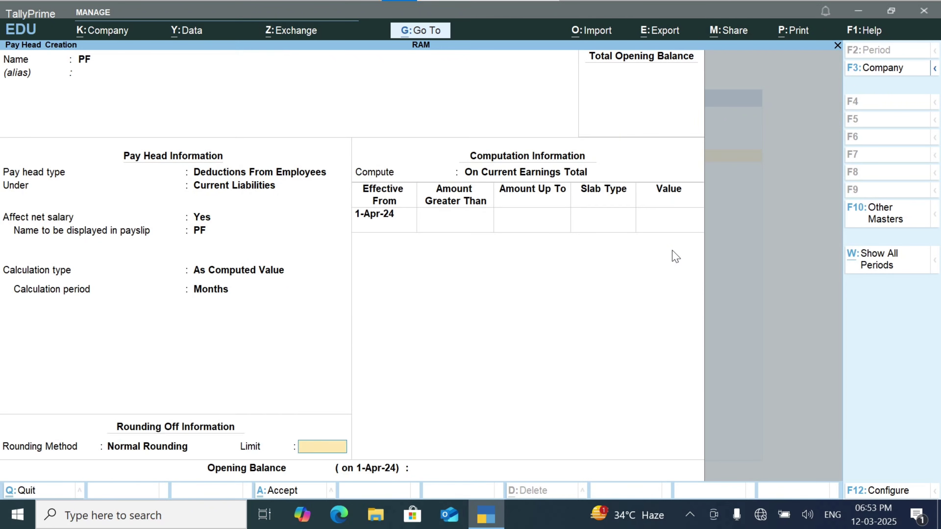
pyautogui.press('Return')
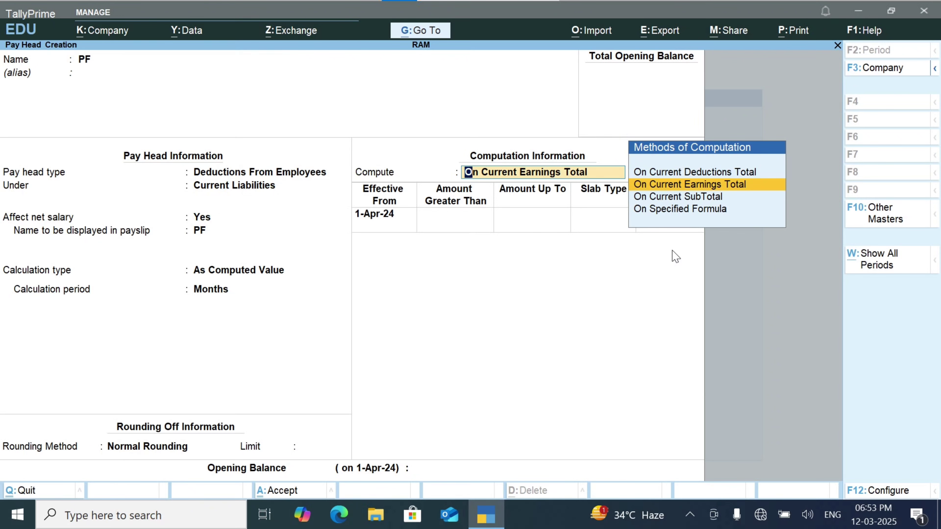
# Step: Set PF to compute On Specified Formula, adding only Basic Salary and ending the formula list
pyautogui.press('Down')
pyautogui.press('Down')
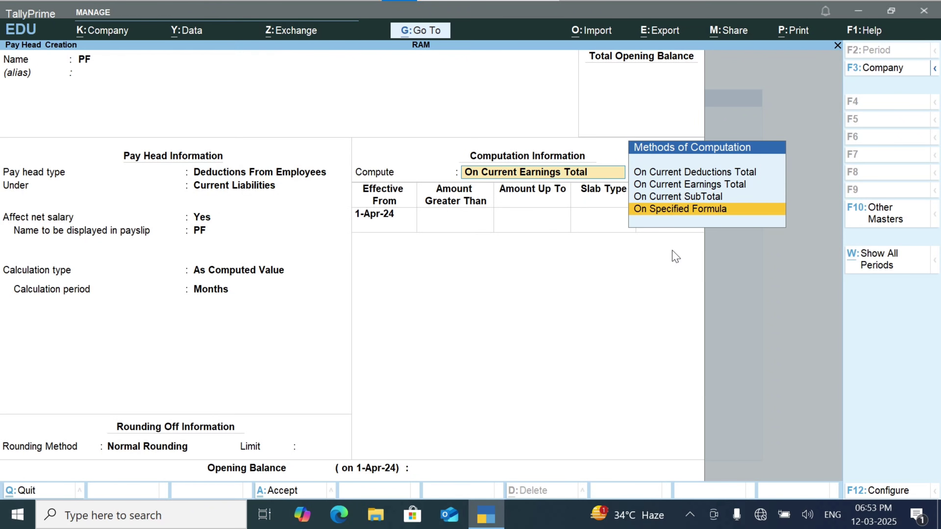
pyautogui.press('Return')
pyautogui.press('Return')
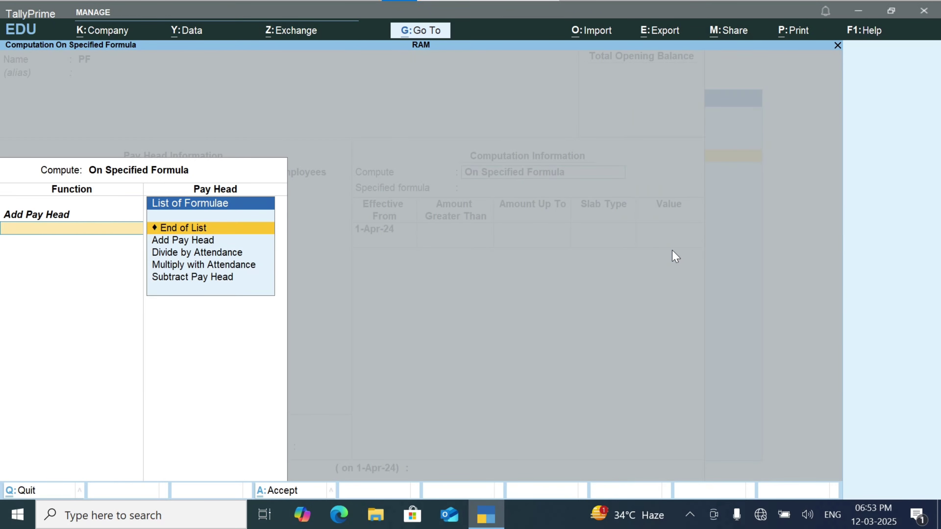
pyautogui.press('Return')
# Step: Give PF a Percentage slab of 12% effective 1-Apr-24 with blank amount limits and opening balance, and save the pay head
pyautogui.press('Return')
pyautogui.press('Return')
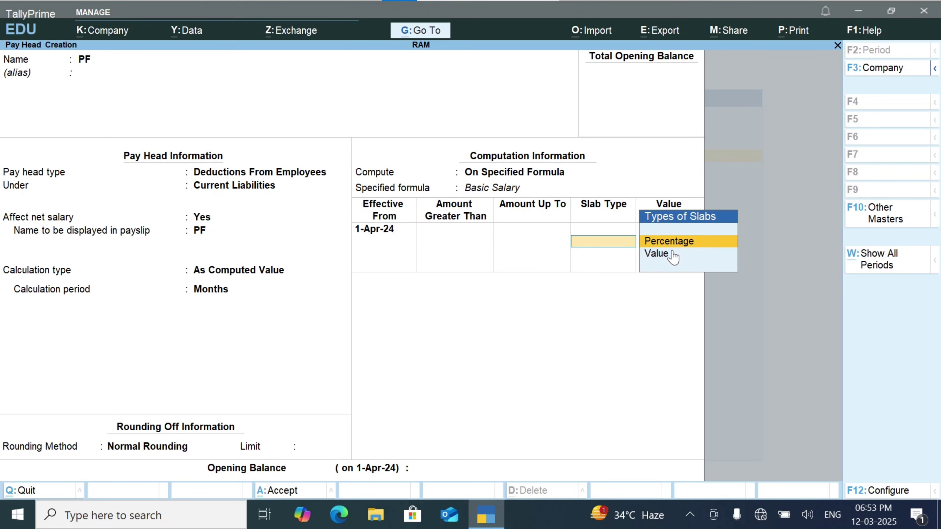
pyautogui.press('Return')
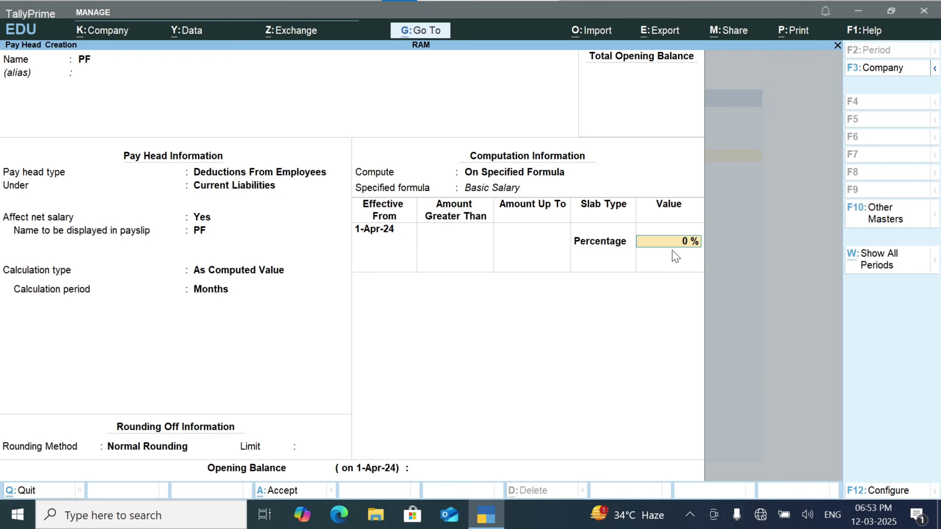
pyautogui.write('12')
pyautogui.press('Return')
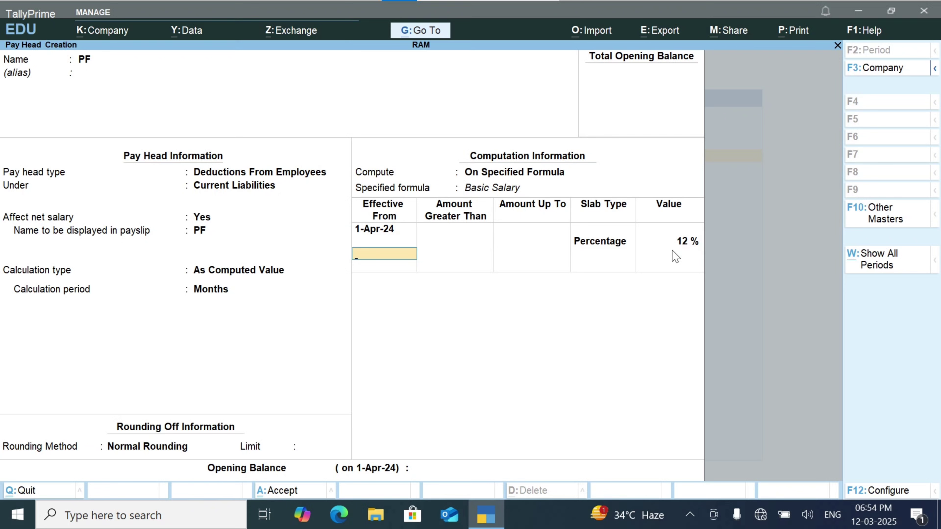
pyautogui.press('Return')
pyautogui.press('Return')
pyautogui.press('Return')
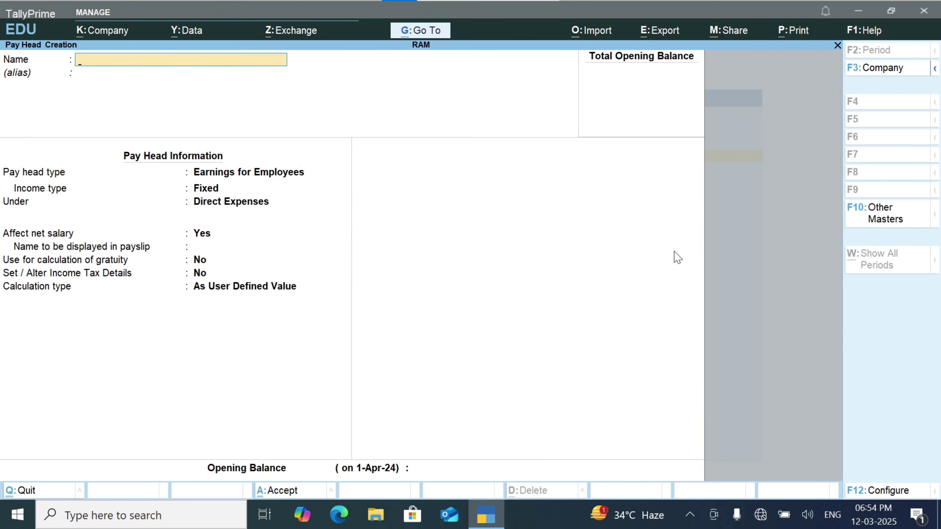
# Step: Name the next pay head TA without an alias, with type Earnings for Employees, income type Fixed, under Indirect Expenses
pyautogui.write('TA')
pyautogui.press('Return')
pyautogui.press('Return')
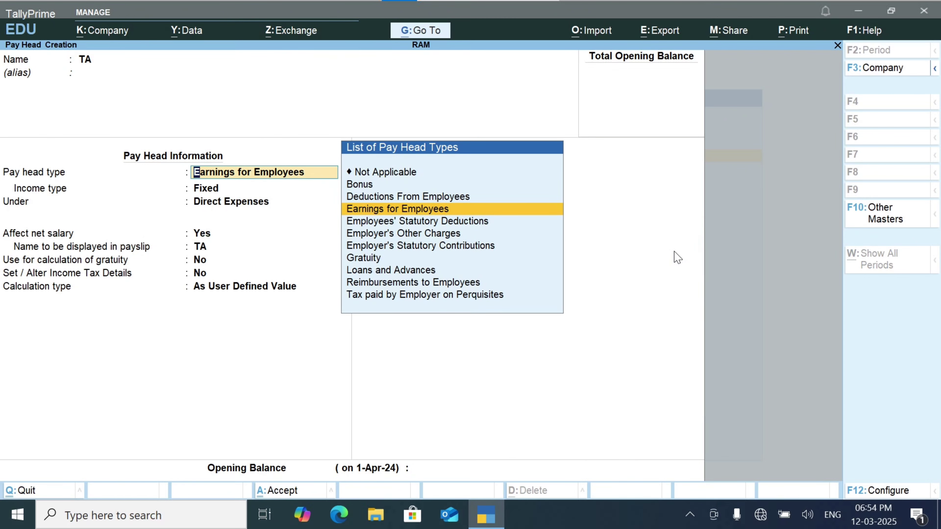
pyautogui.press('Return')
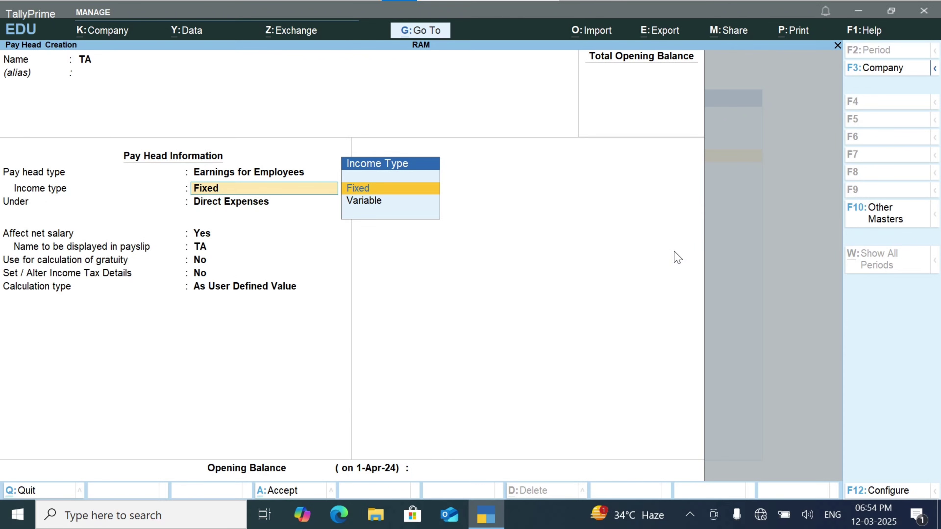
pyautogui.press('Return')
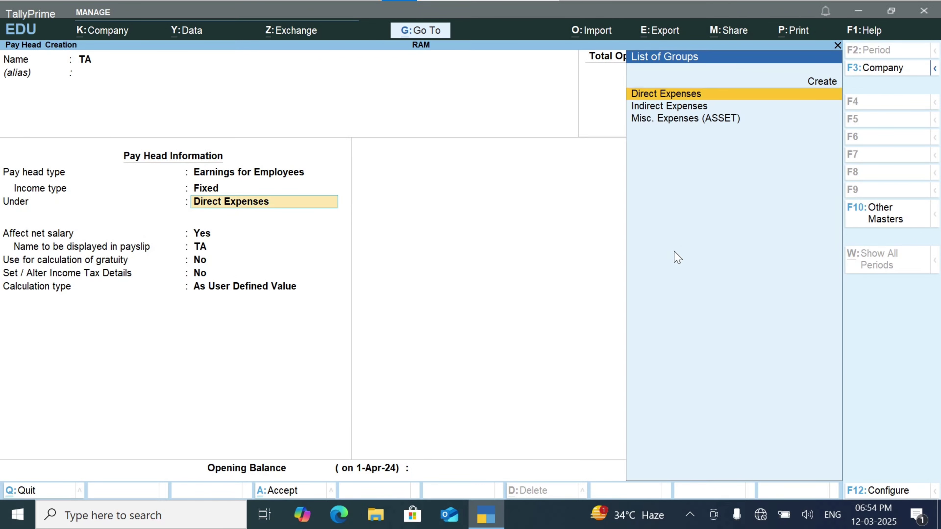
pyautogui.press('Down')
pyautogui.press('Return')
# Step: Keep TA's net salary effect Yes and gratuity and income tax details No, and set its calculation type to As Computed Value with period Months
pyautogui.press('Return')
pyautogui.press('Return')
pyautogui.press('Return')
pyautogui.press('Return')
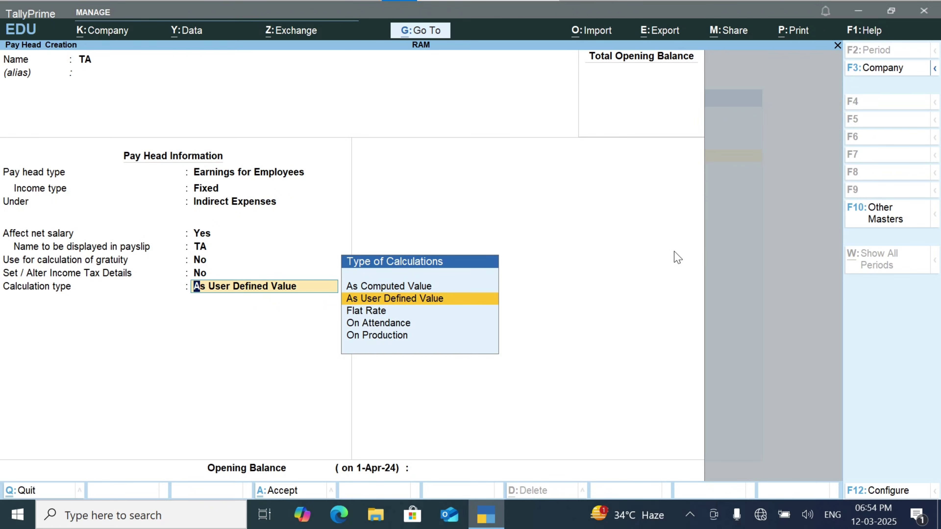
pyautogui.press('Up')
pyautogui.press('Return')
pyautogui.press('Return')
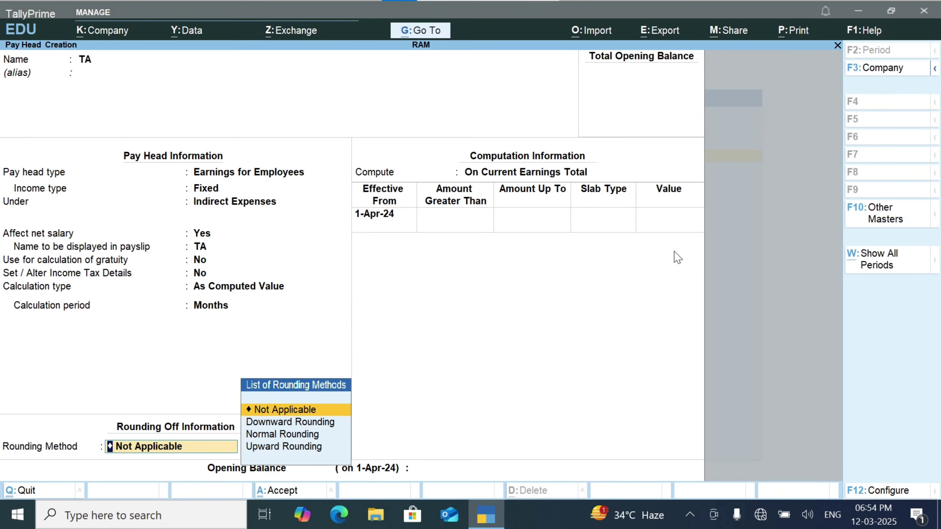
# Step: Set TA's rounding method to Normal Rounding and leave the rounding limit blank
pyautogui.press('Down')
pyautogui.press('Down')
pyautogui.press('Return')
pyautogui.press('Return')
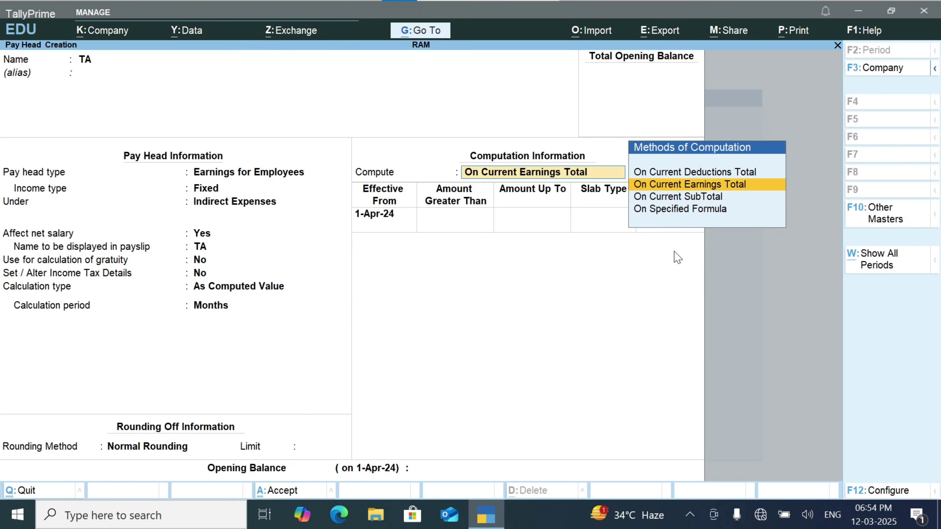
# Step: Set TA to compute On Specified Formula, adding only Basic Salary and ending the formula list
pyautogui.press('Down')
pyautogui.press('Down')
pyautogui.press('Return')
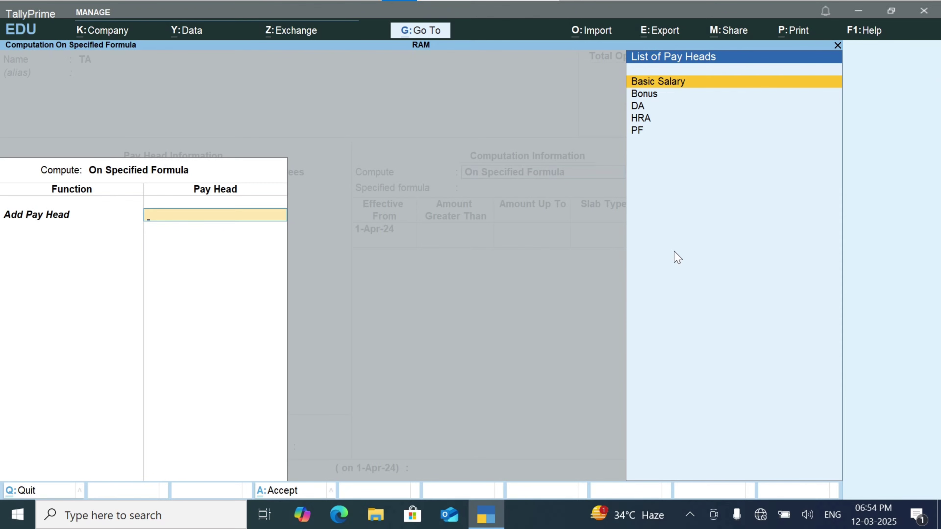
pyautogui.press('Return')
pyautogui.press('Return')
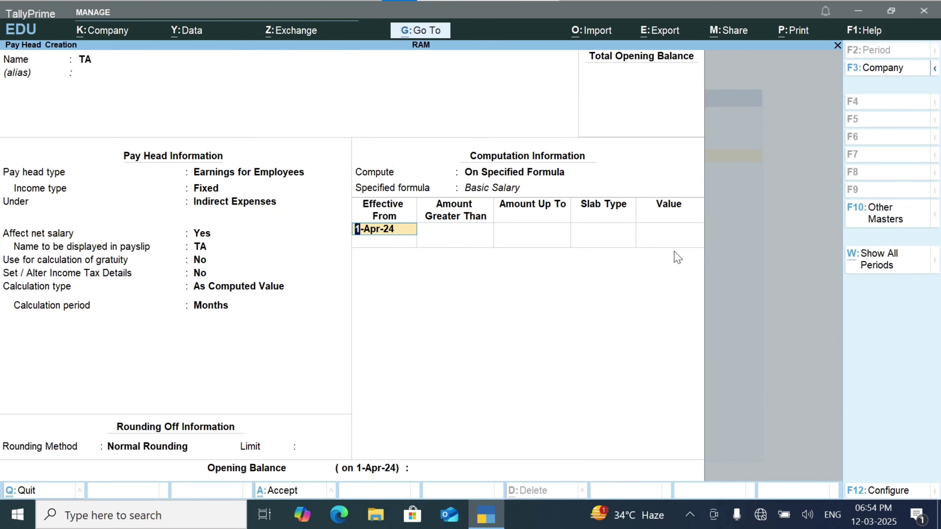
# Step: Give TA a Percentage slab of 6% effective 1-Apr-24 with blank amount limits and opening balance, and save the pay head
pyautogui.press('Return')
pyautogui.press('Return')
pyautogui.press('Return')
pyautogui.press('Return')
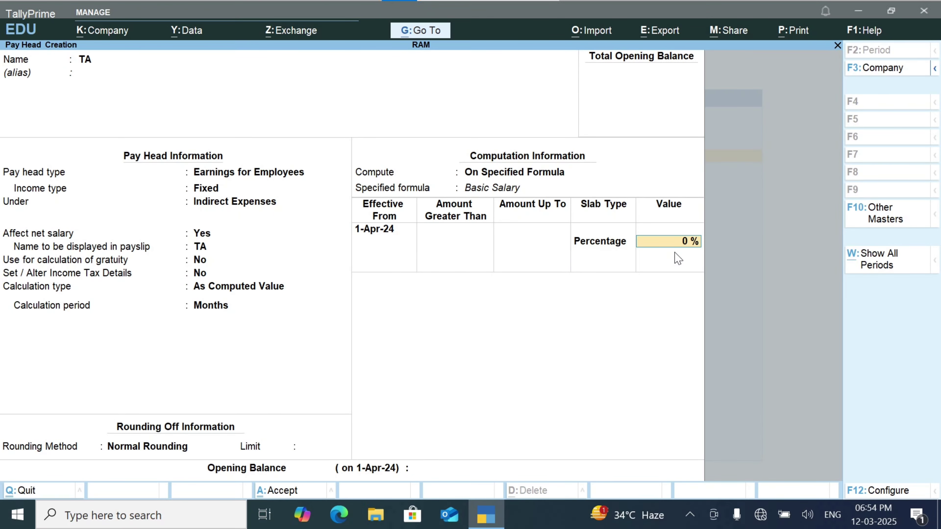
pyautogui.write('6')
pyautogui.press('Return')
pyautogui.press('Return')
pyautogui.press('Return')
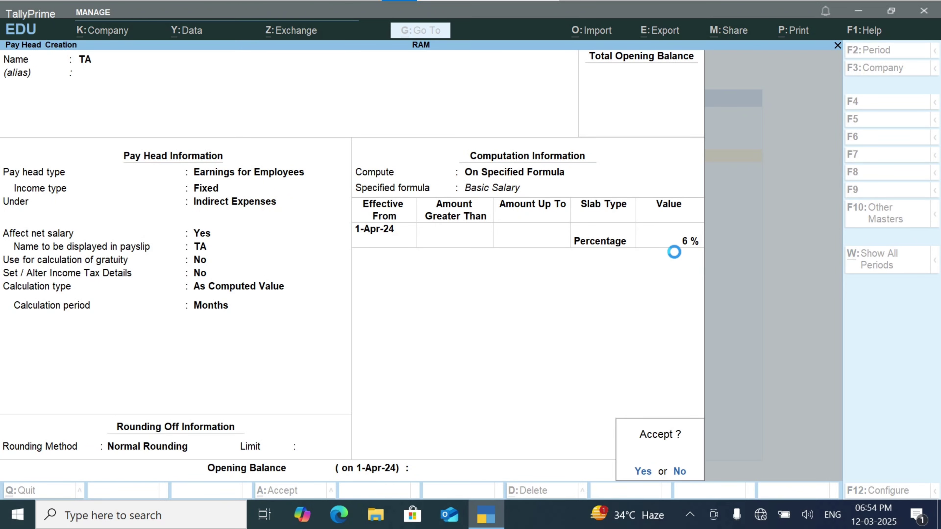
pyautogui.press('Return')
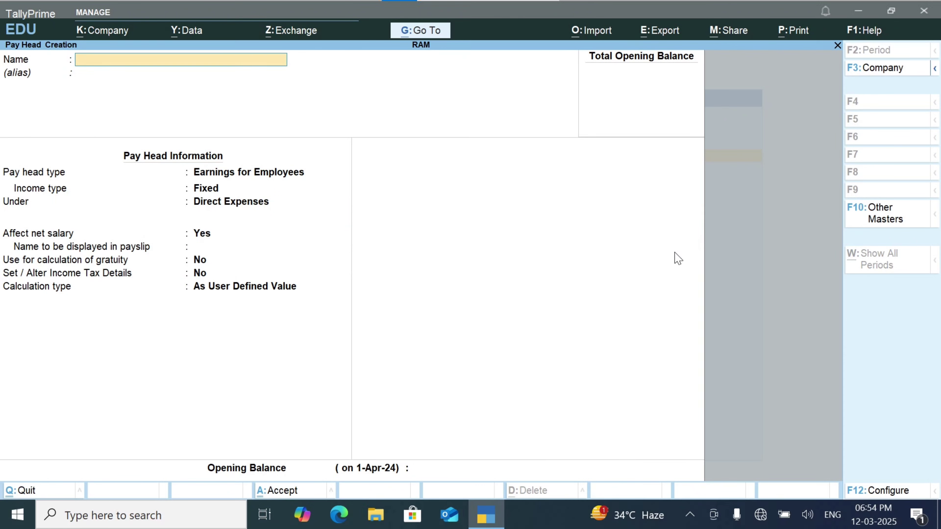
# Step: Name the next pay head Overtime without an alias, with type Earnings for Employees, income type Variable, under Indirect Expenses
pyautogui.write('Overtime')
pyautogui.press('Return')
pyautogui.press('Return')
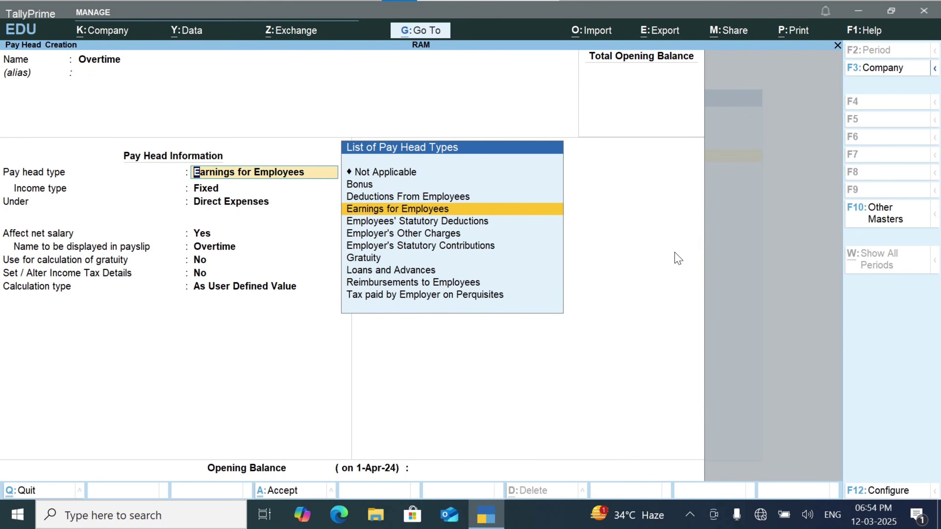
pyautogui.press('Return')
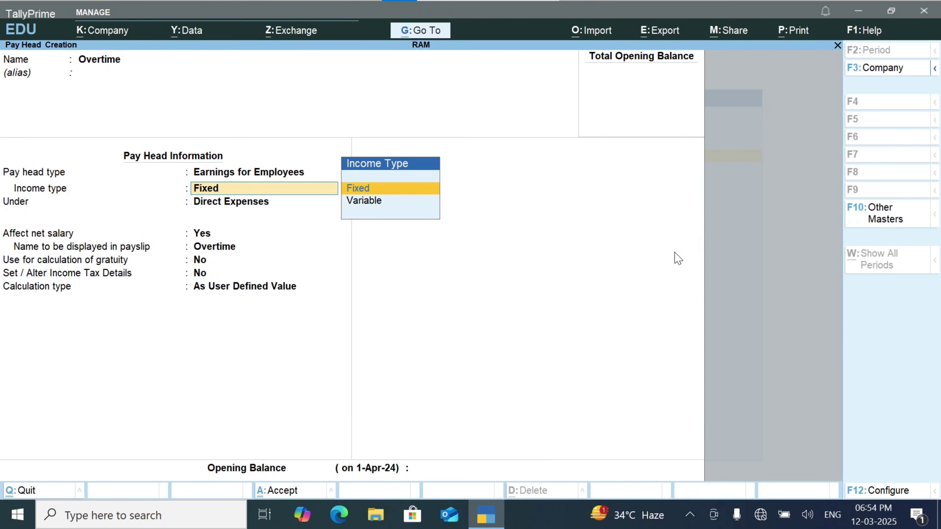
pyautogui.press('Down')
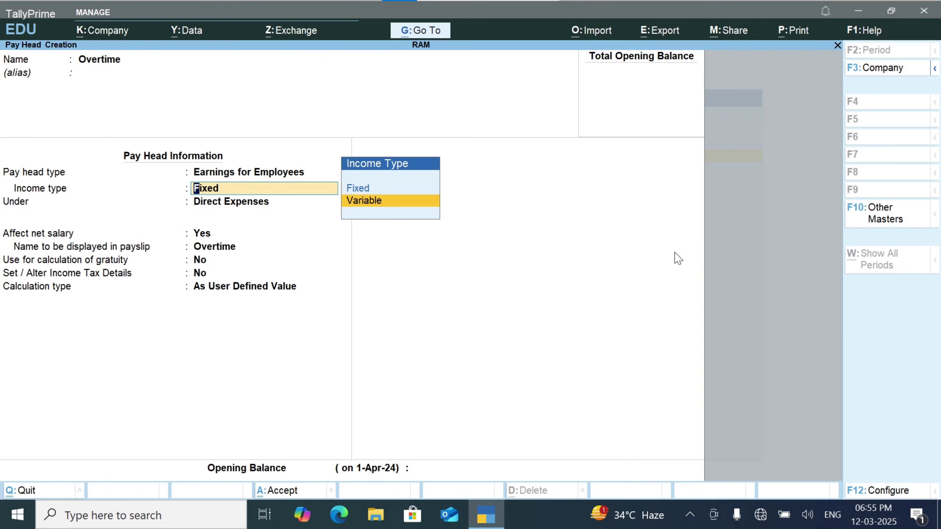
pyautogui.press('Return')
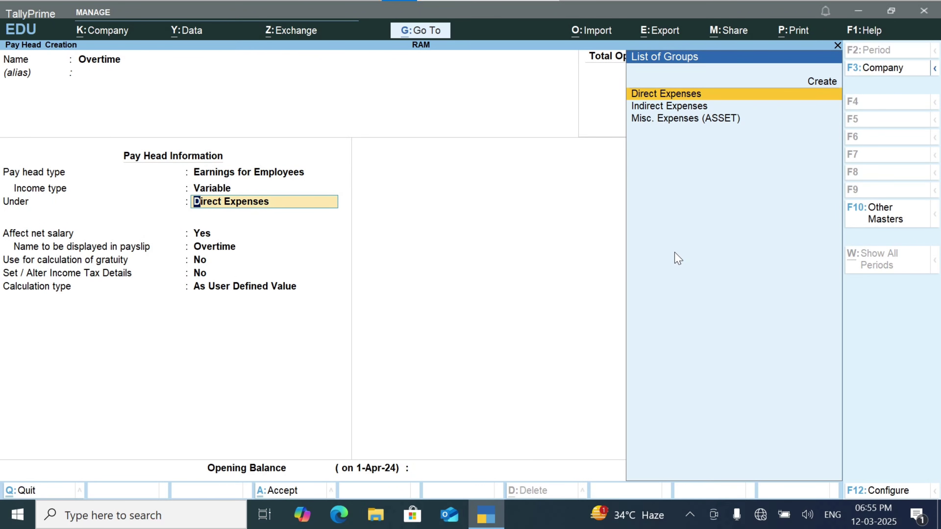
pyautogui.press('Down')
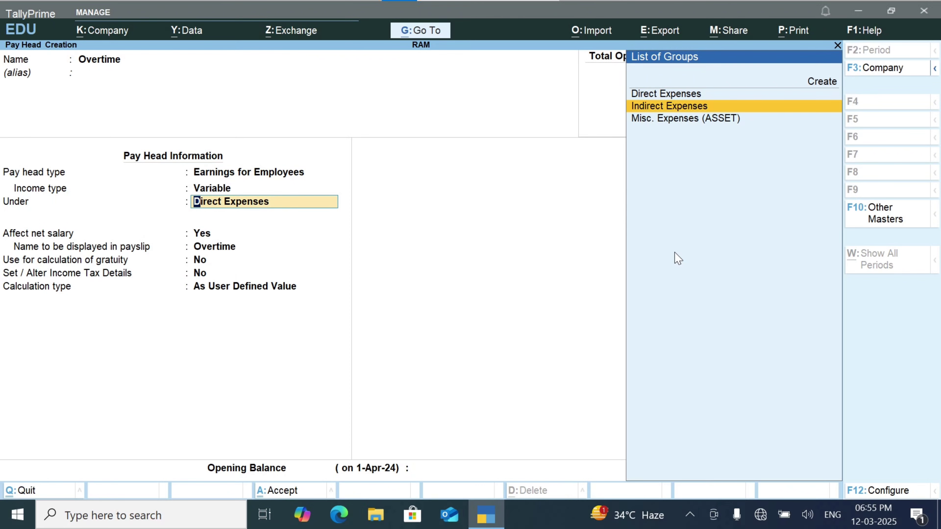
pyautogui.press('Return')
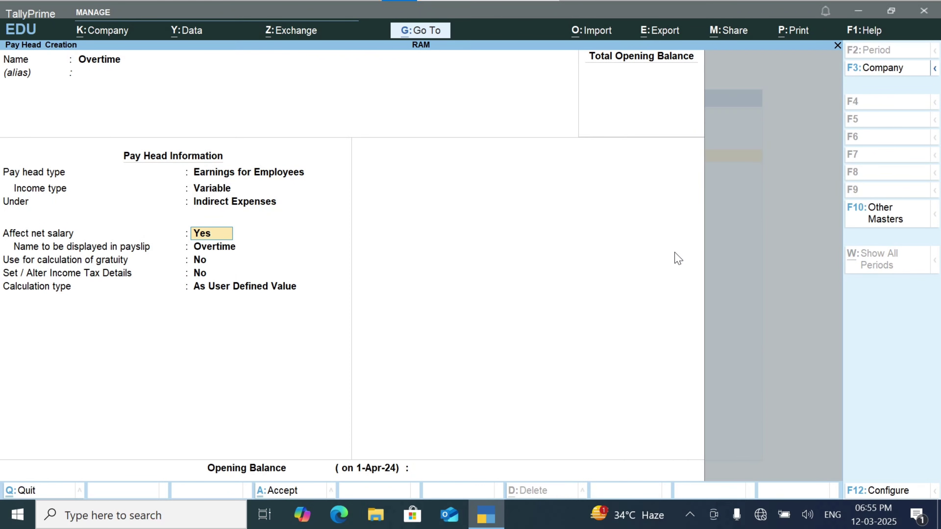
# Step: Keep Overtime's net salary effect Yes and gratuity and income tax details No, and calculate it On Production with production type Overtime
pyautogui.press('Return')
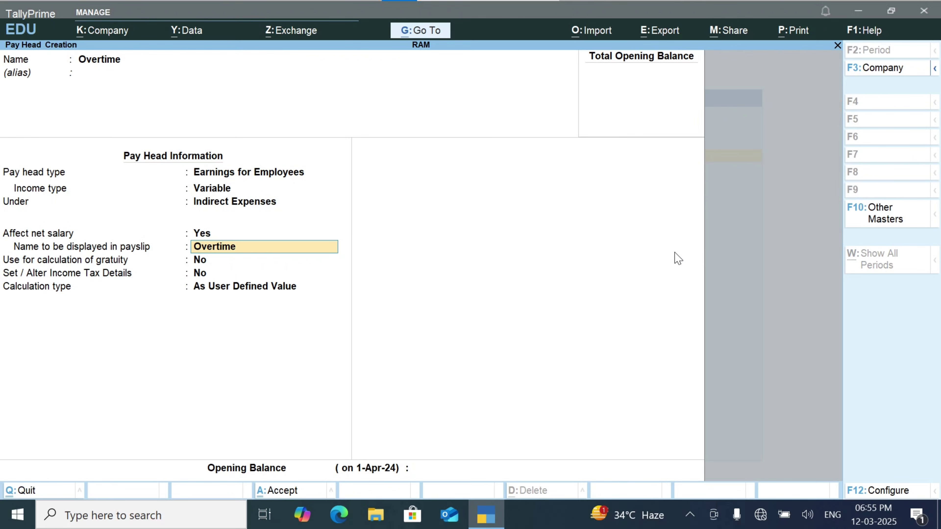
pyautogui.press('Return')
pyautogui.press('Return')
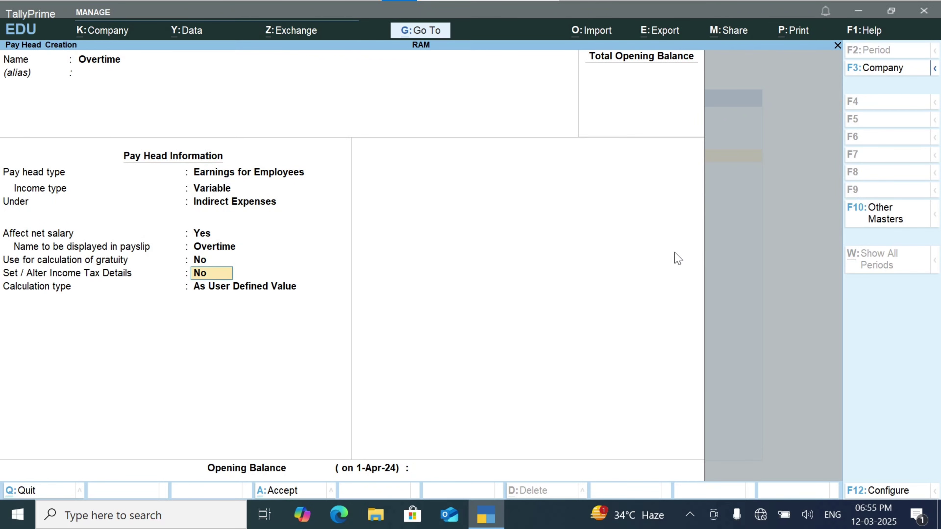
pyautogui.press('Return')
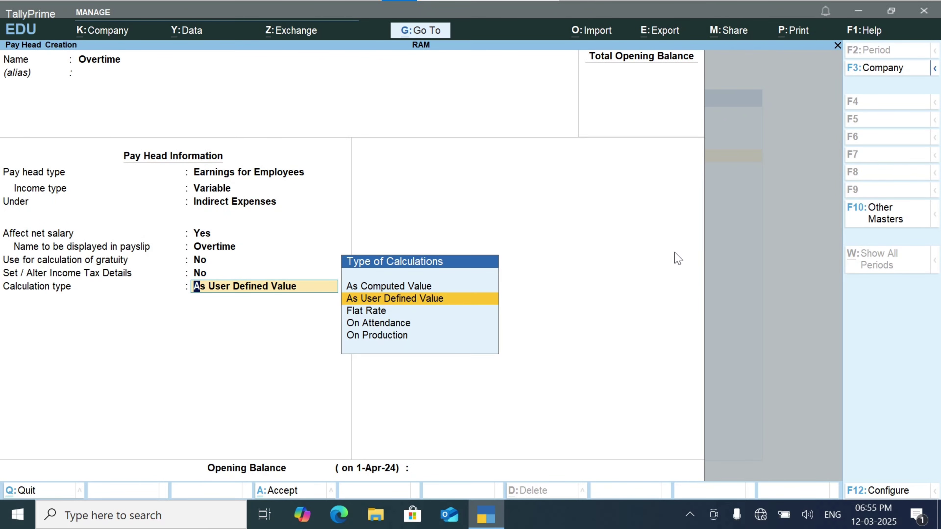
pyautogui.press('Down')
pyautogui.press('Down')
pyautogui.press('Down')
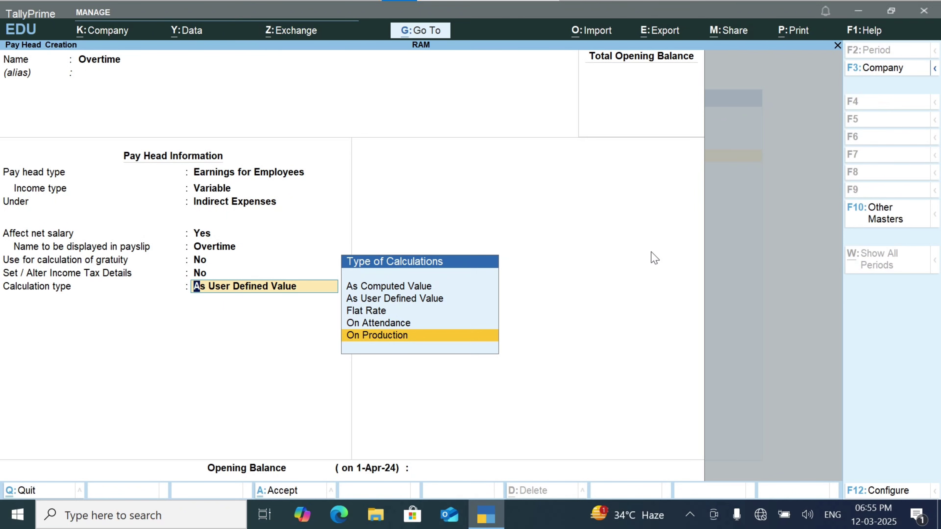
pyautogui.press('Return')
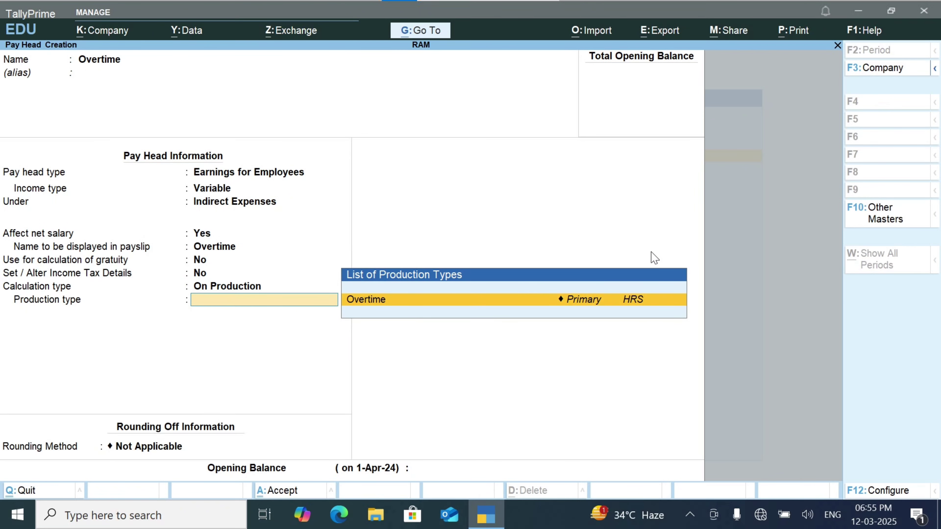
pyautogui.press('Return')
# Step: Set Overtime's rounding method to Normal Rounding with a blank limit and opening balance, save the pay head and leave pay head creation
pyautogui.press('Down')
pyautogui.press('Down')
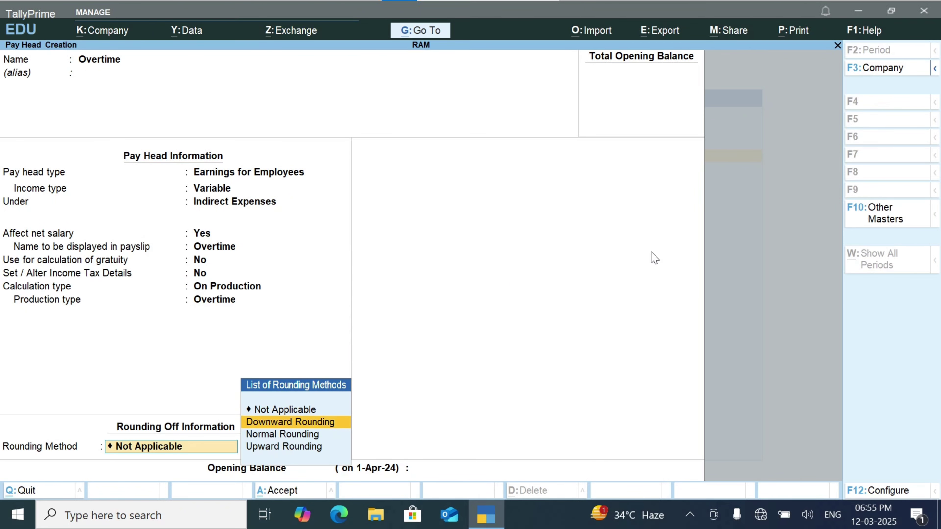
pyautogui.press('Return')
pyautogui.press('Return')
pyautogui.press('Return')
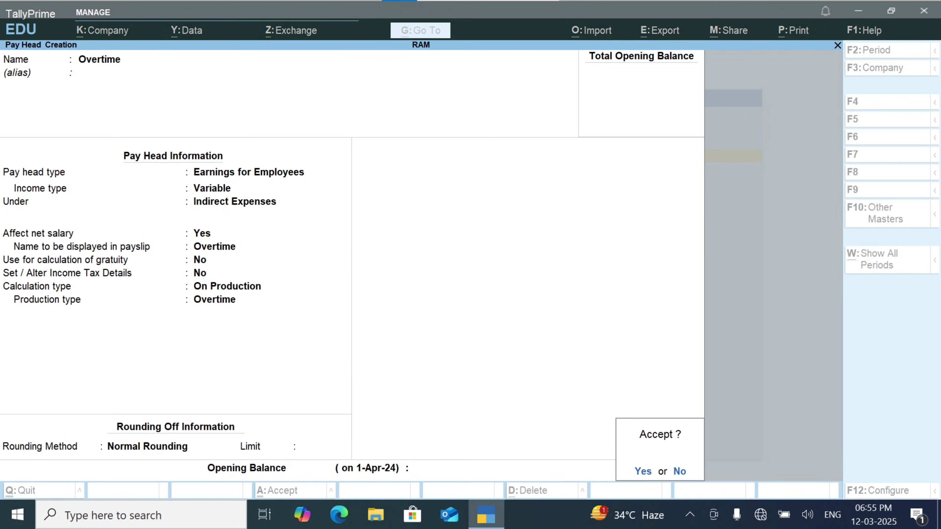
pyautogui.press('Return')
pyautogui.press('Escape')
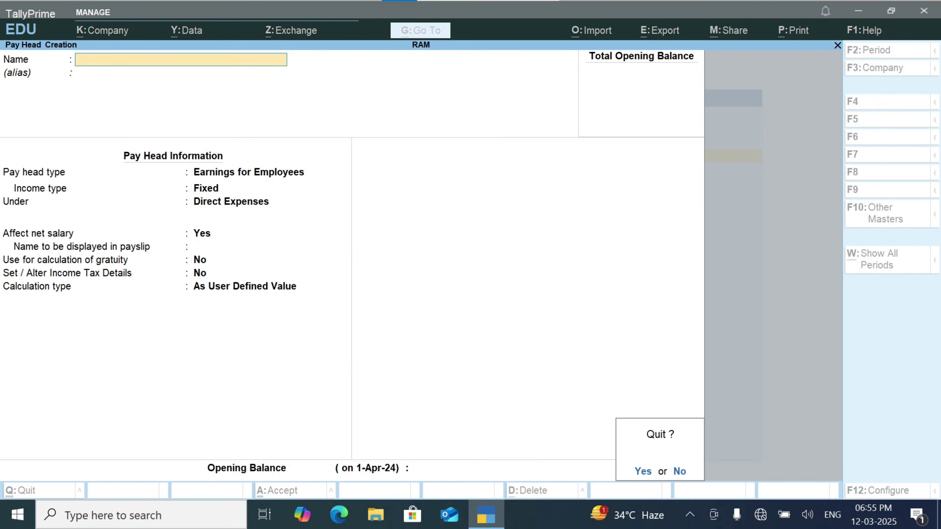
pyautogui.press('Return')
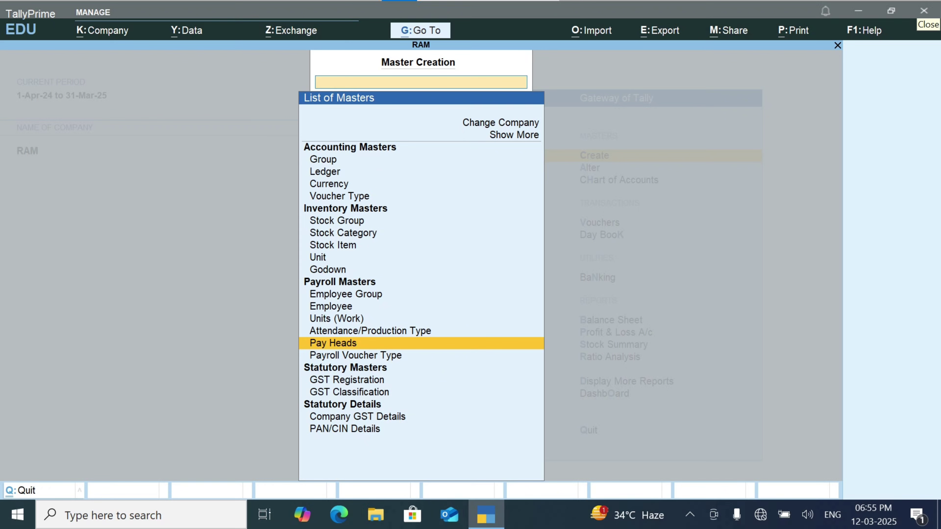
# Step: Start a new Employee master and enter the employee's name without an alias
pyautogui.press('Up')
pyautogui.press('Up')
pyautogui.press('Up')
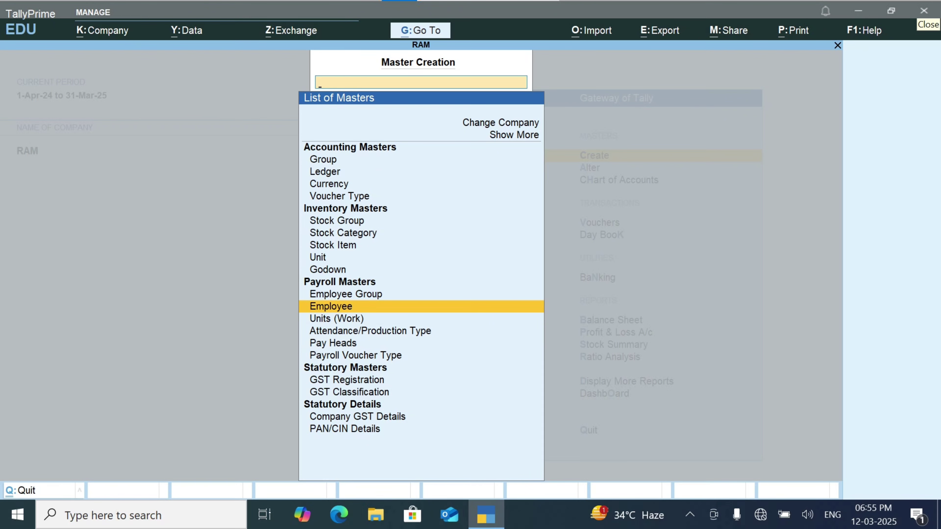
pyautogui.press('Return')
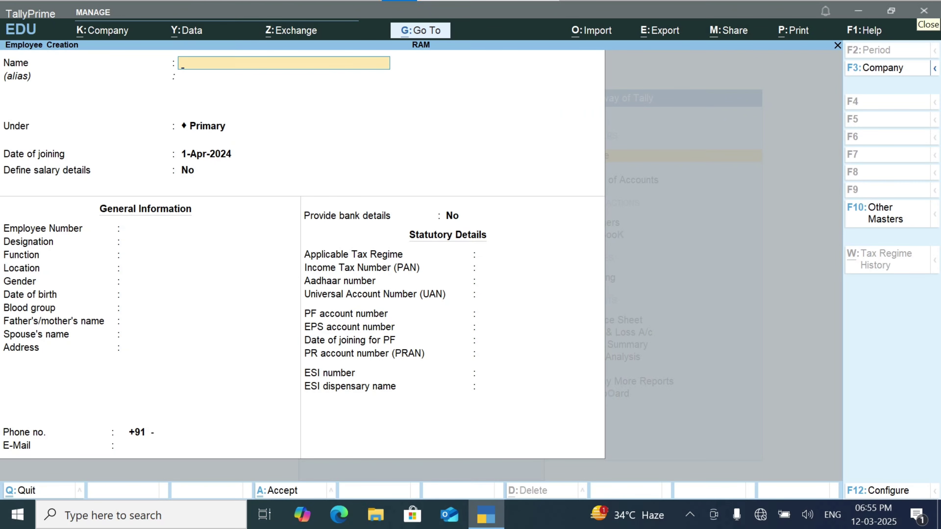
pyautogui.write('Suresh')
pyautogui.press('Return')
pyautogui.press('Return')
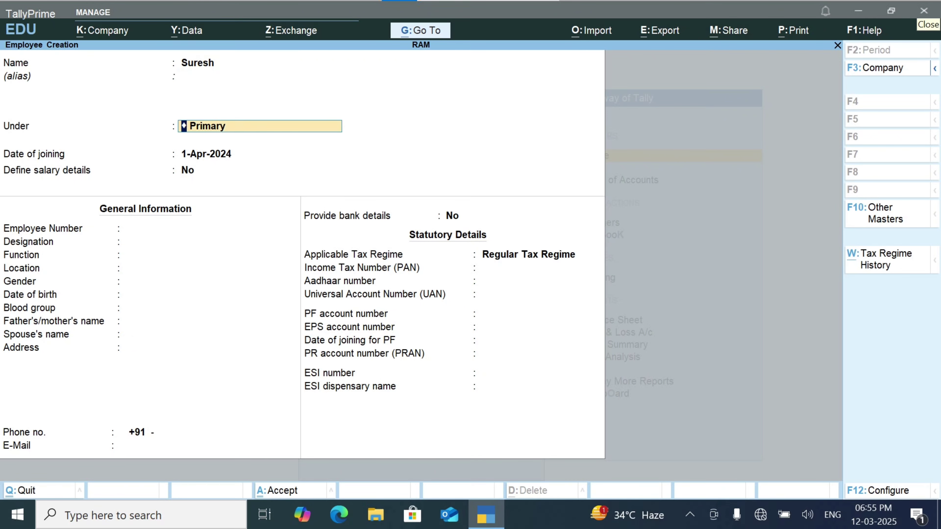
# Step: Place the employee under the Engineer group and keep 1-Apr-2024 as the date of joining
pyautogui.press('Return')
pyautogui.press('BackSpace')
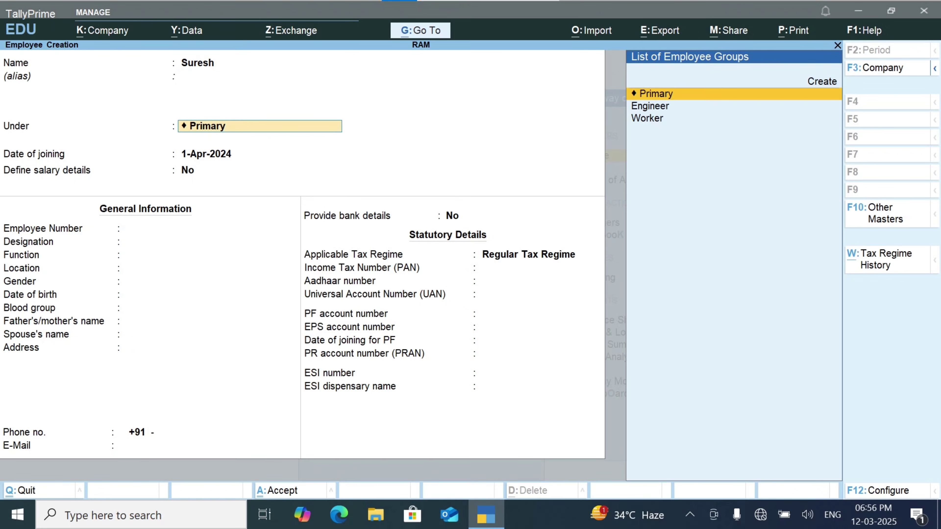
pyautogui.press('Down')
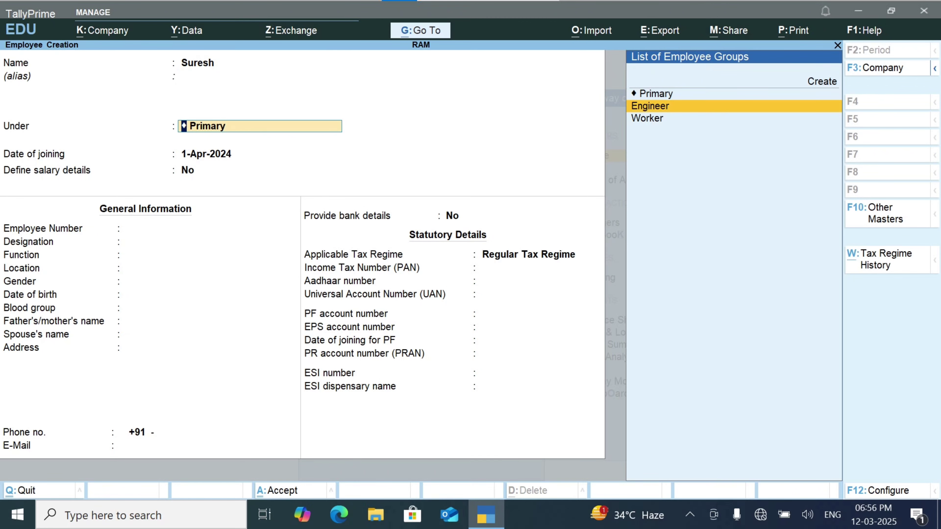
pyautogui.press('Return')
pyautogui.press('Return')
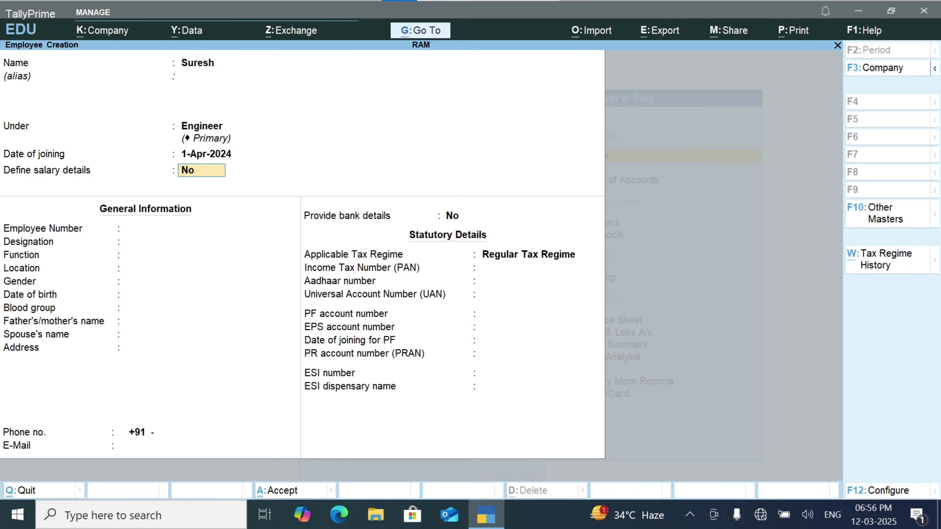
# Step: Choose to define the employee's salary details and add Basic Salary at a rate of 70,000
pyautogui.write('y')
pyautogui.press('Return')
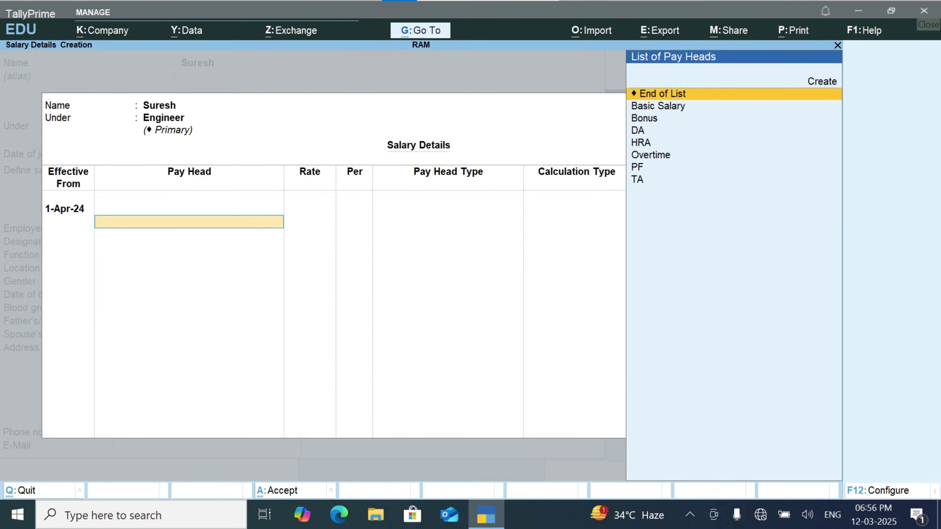
pyautogui.press('Down')
pyautogui.press('Return')
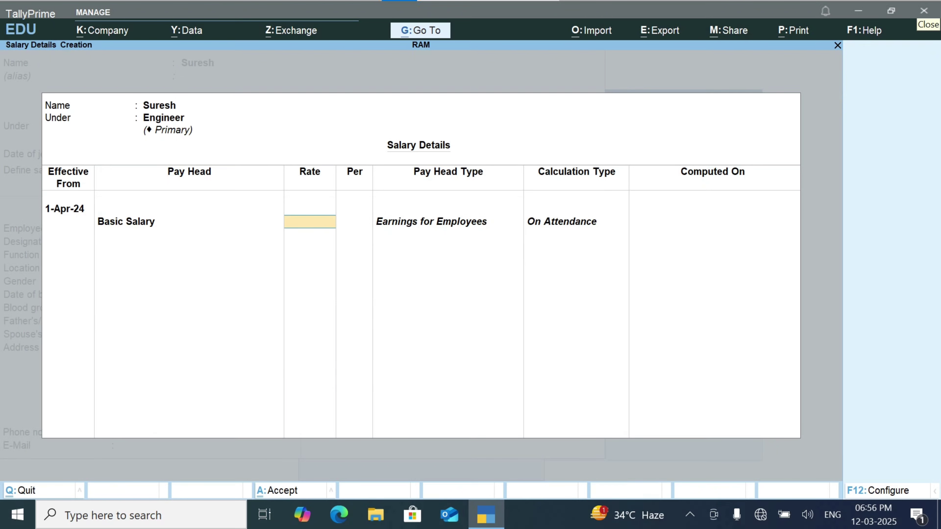
pyautogui.write('70000')
pyautogui.press('Return')
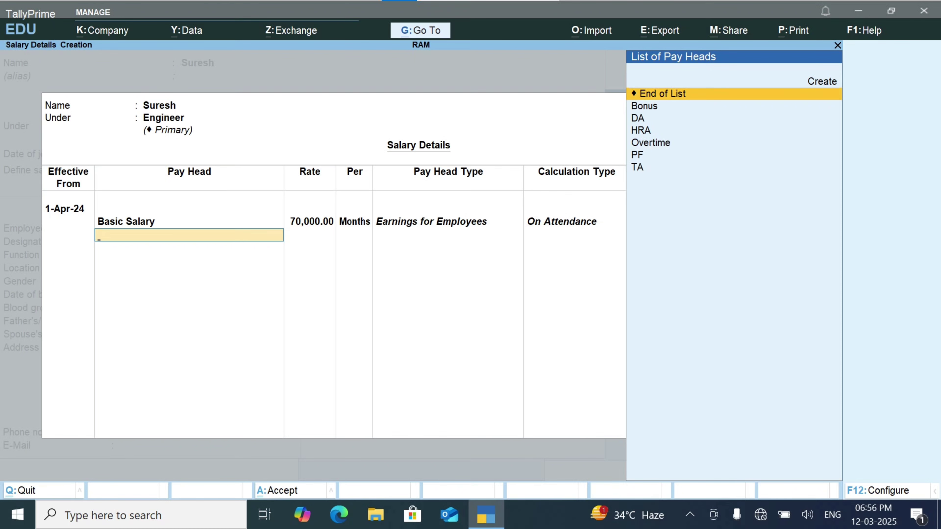
# Step: Add the HRA pay head below Basic Salary in the employee's salary details
pyautogui.press('Down')
pyautogui.press('Down')
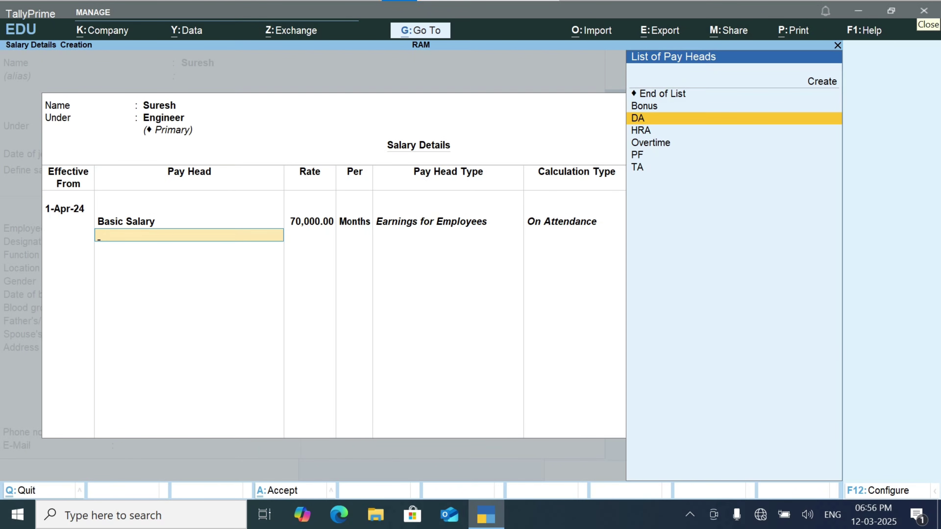
pyautogui.press('Down')
pyautogui.press('Return')
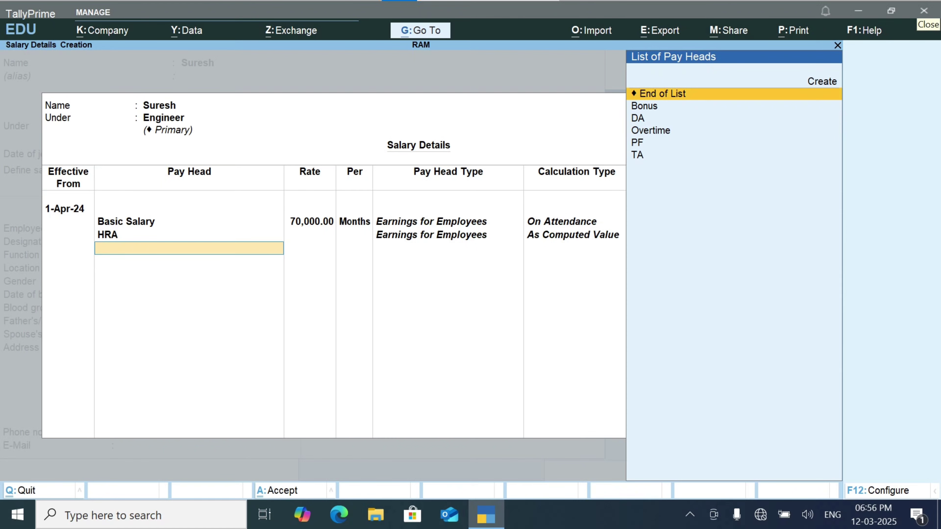
# Step: Add the TA and Bonus pay heads below HRA in the employee's salary details
pyautogui.press('Down')
pyautogui.press('Down')
pyautogui.press('Up')
pyautogui.press('Down')
pyautogui.press('Down')
pyautogui.press('Down')
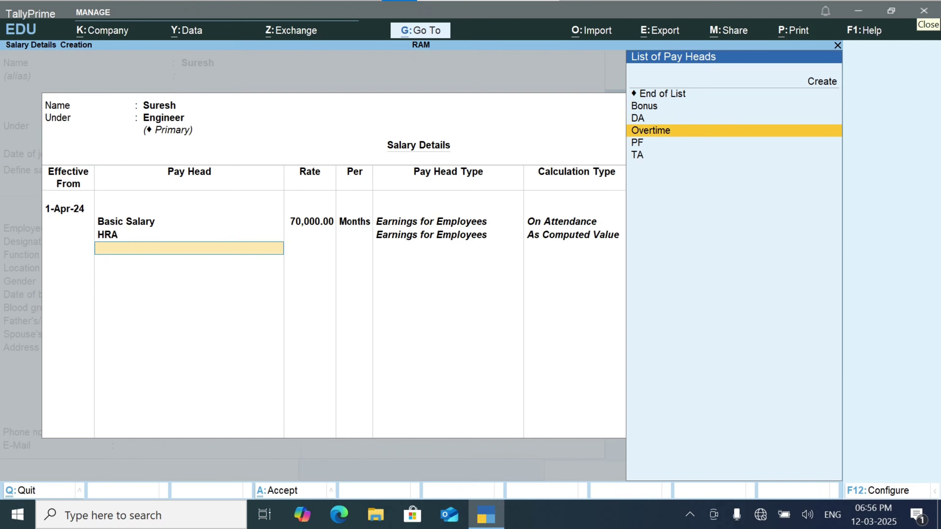
pyautogui.press('Down')
pyautogui.press('Return')
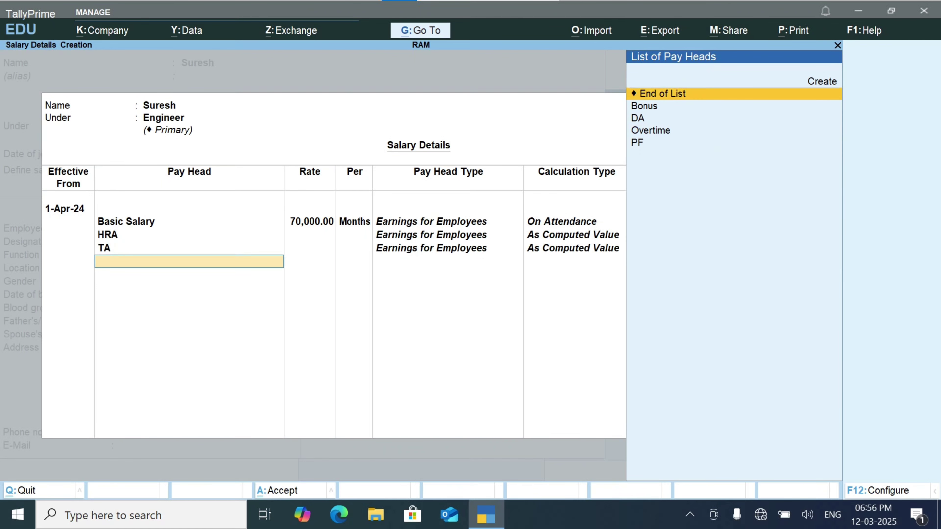
pyautogui.press('Down')
pyautogui.press('Return')
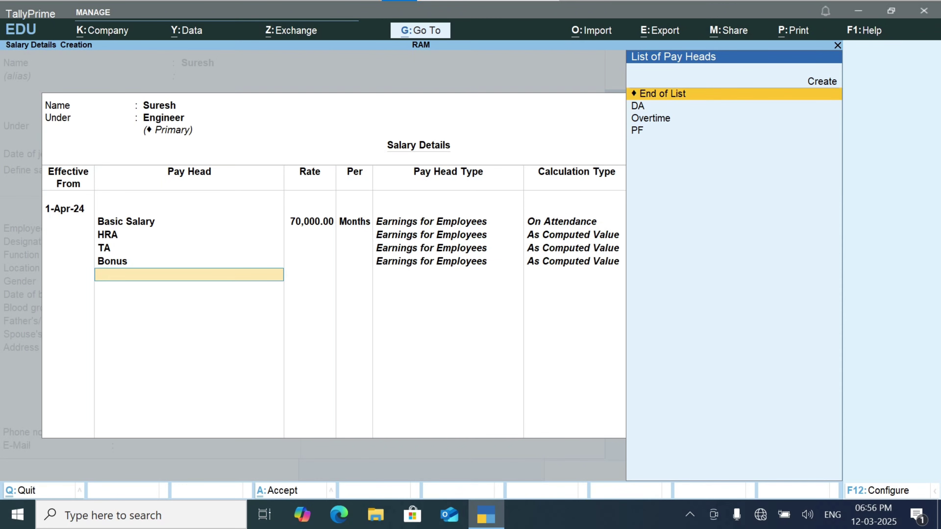
# Step: Add the DA and PF pay heads below Bonus in the employee's salary details
pyautogui.press('Down')
pyautogui.press('Return')
pyautogui.press('Down')
pyautogui.press('Down')
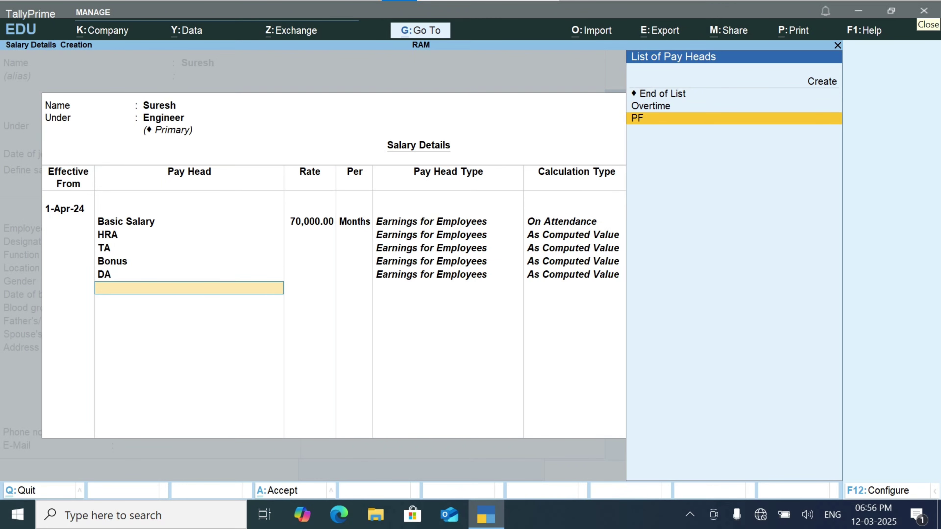
pyautogui.press('Return')
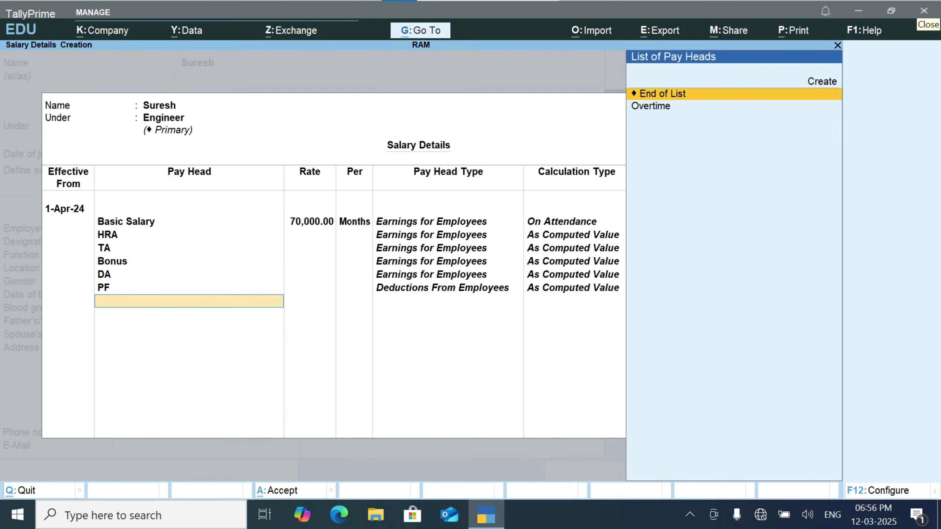
# Step: Add the Overtime pay head at a rate of 50 per HRS and finish the employee's salary details
pyautogui.press('Down')
pyautogui.press('Return')
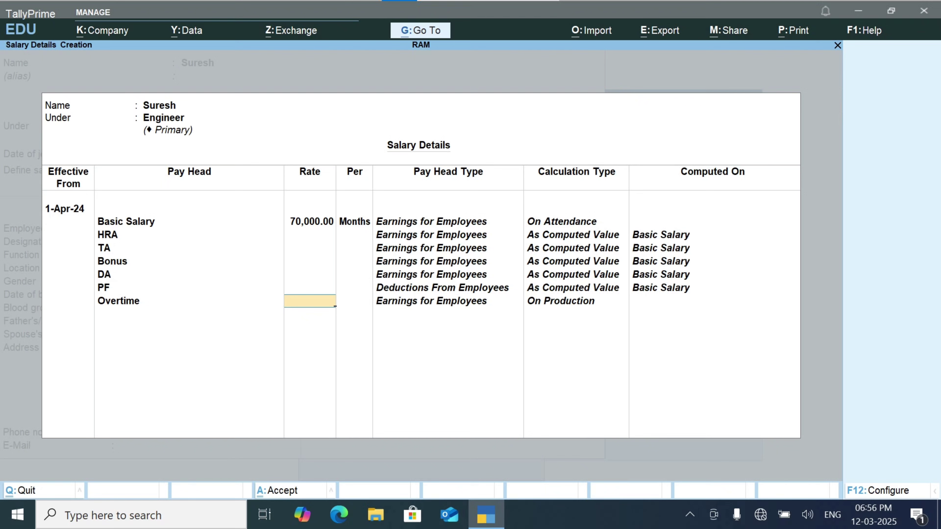
pyautogui.write('50')
pyautogui.press('Return')
pyautogui.press('Return')
pyautogui.press('Return')
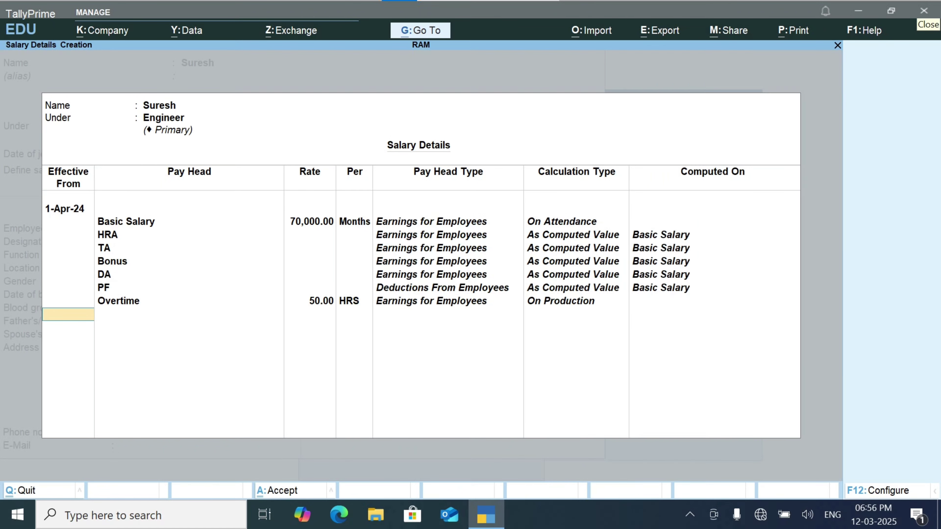
pyautogui.press('Return')
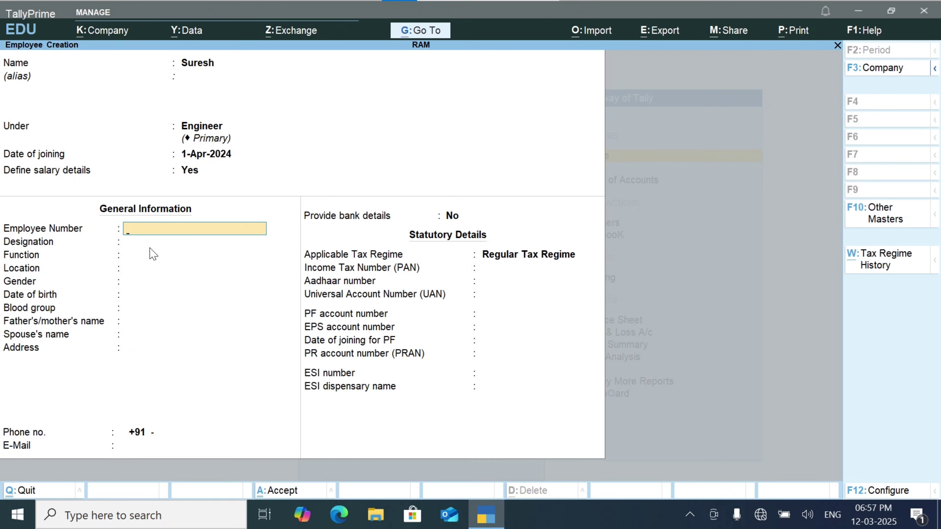
# Step: Leave the employee number, designation, function and location blank and set the gender to Male
pyautogui.press('Return')
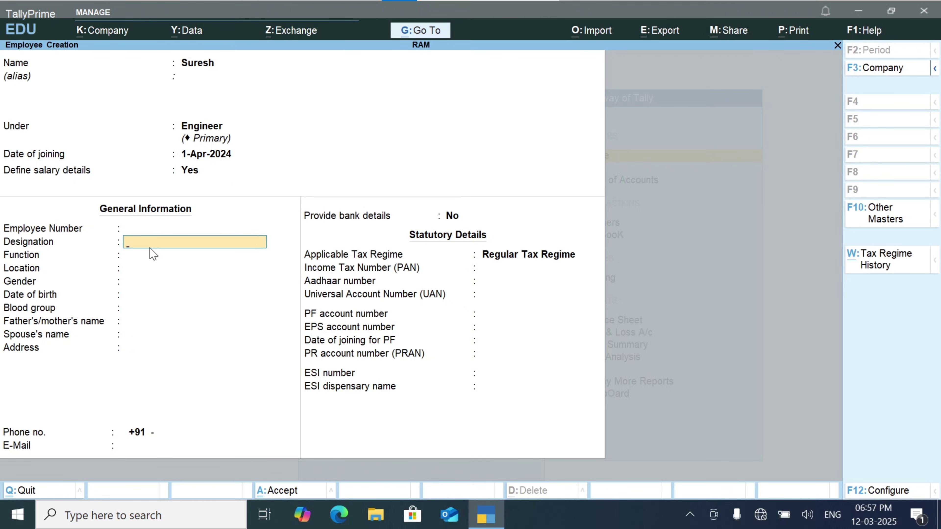
pyautogui.press('Return')
pyautogui.press('Return')
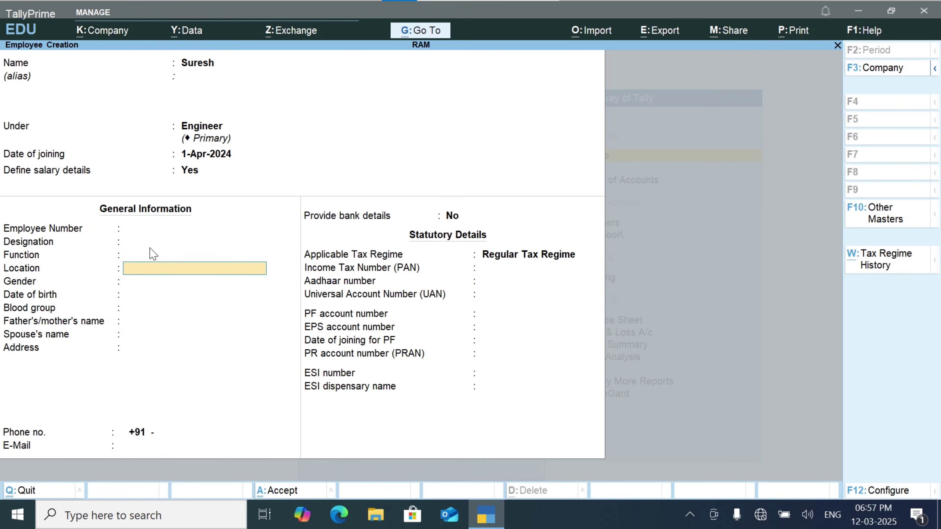
pyautogui.press('Return')
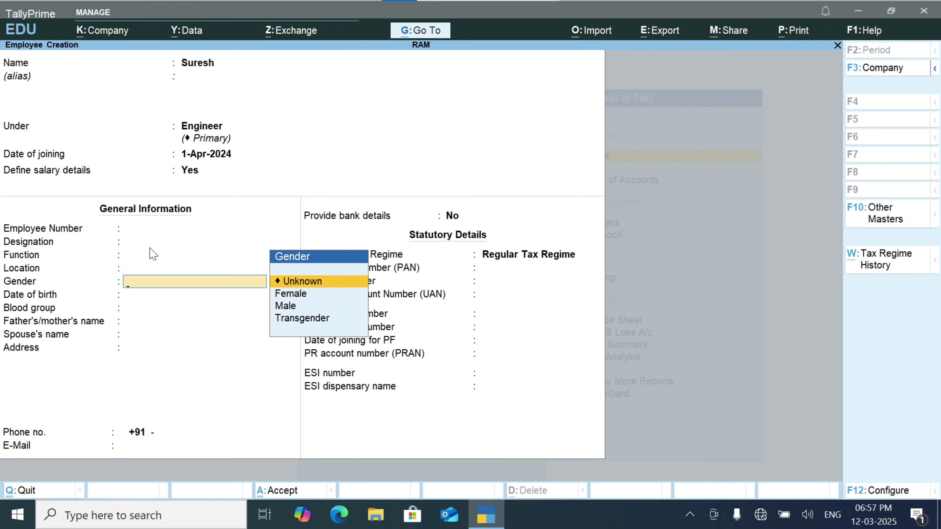
pyautogui.press('Down')
pyautogui.press('Down')
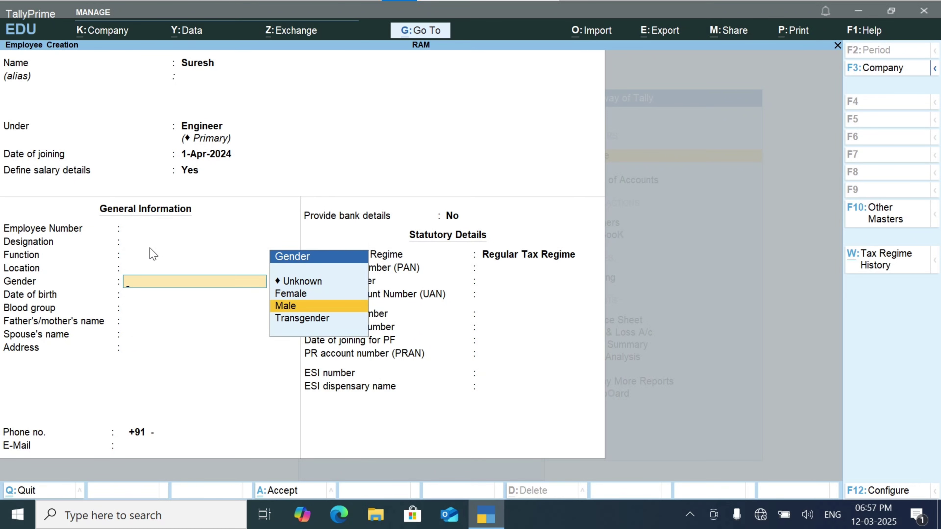
pyautogui.press('Up')
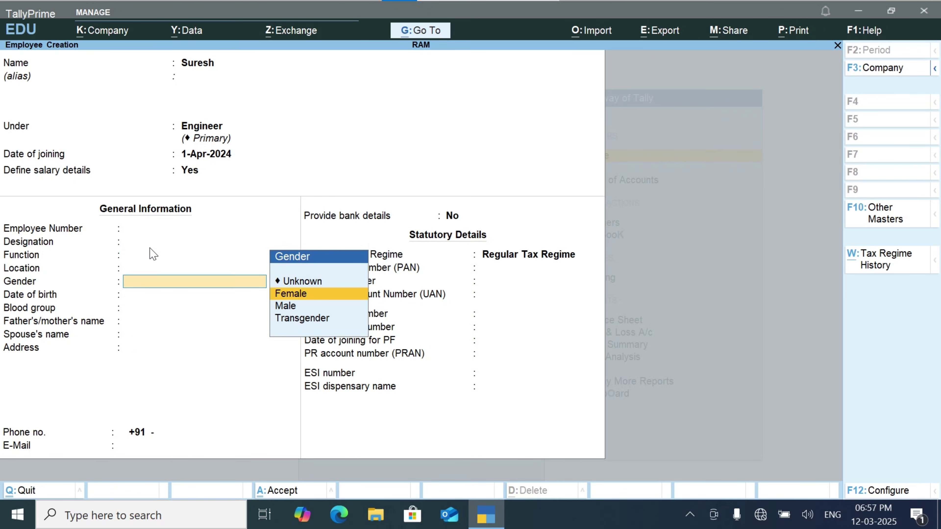
pyautogui.press('Down')
pyautogui.press('Return')
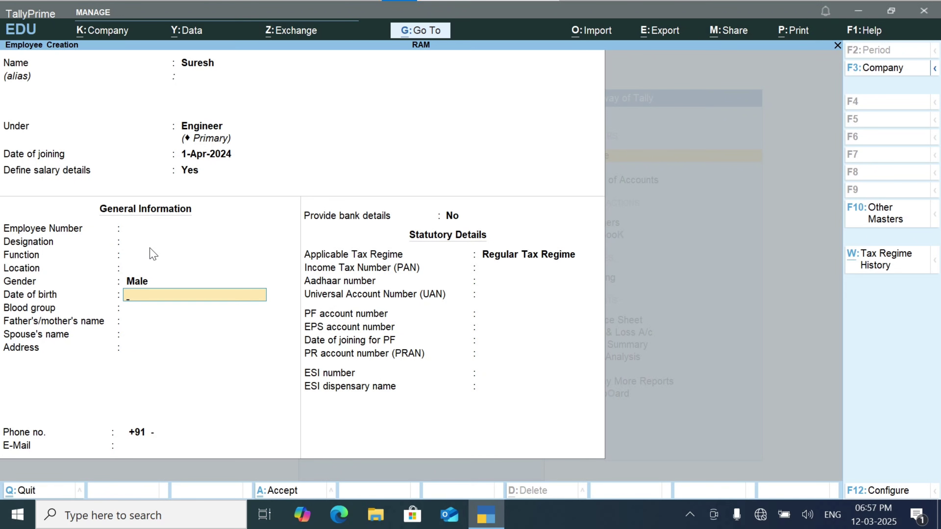
# Step: Leave the date of birth, family and contact details blank, with the blood group as Unknown
pyautogui.press('Return')
pyautogui.press('Return')
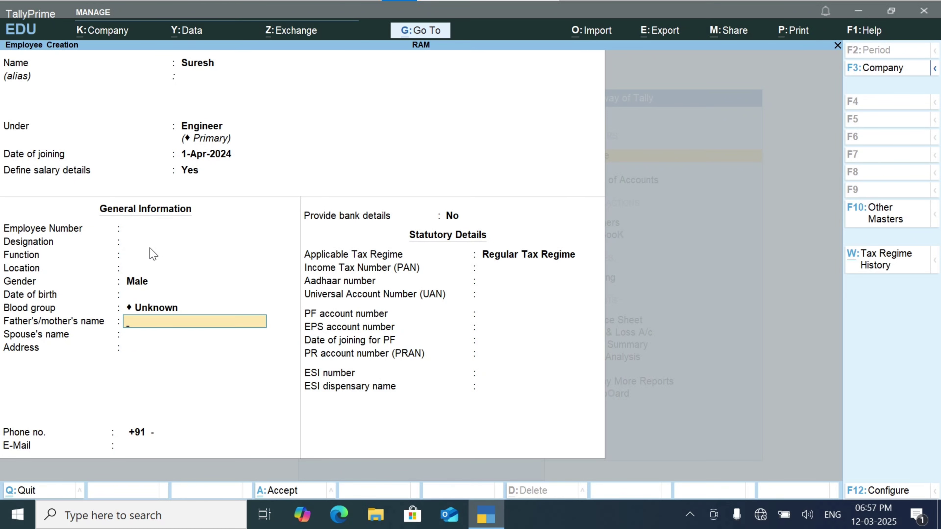
pyautogui.press('Return')
pyautogui.press('Return')
pyautogui.press('Return')
pyautogui.press('Return')
pyautogui.press('Return')
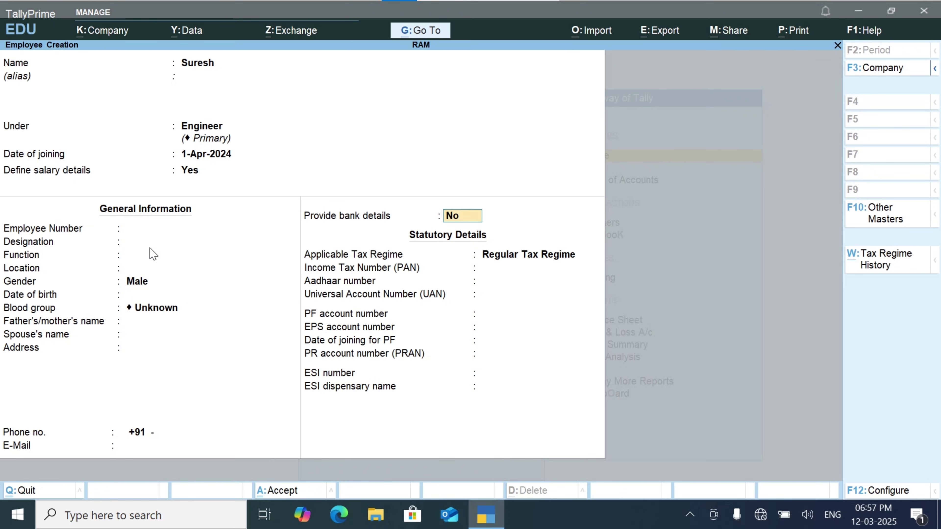
# Step: Keep bank details at No and Regular Tax Regime, leave the remaining statutory details blank, and save the employee
pyautogui.press('Return')
pyautogui.press('Return')
pyautogui.press('Return')
pyautogui.press('Return')
pyautogui.press('Return')
pyautogui.press('Return')
pyautogui.press('Return')
pyautogui.press('Return')
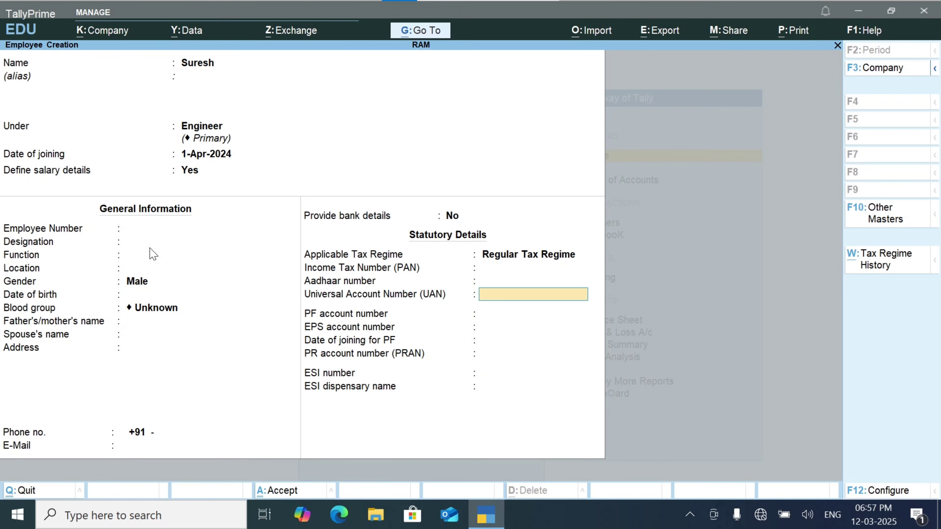
pyautogui.press('Return')
pyautogui.press('Return')
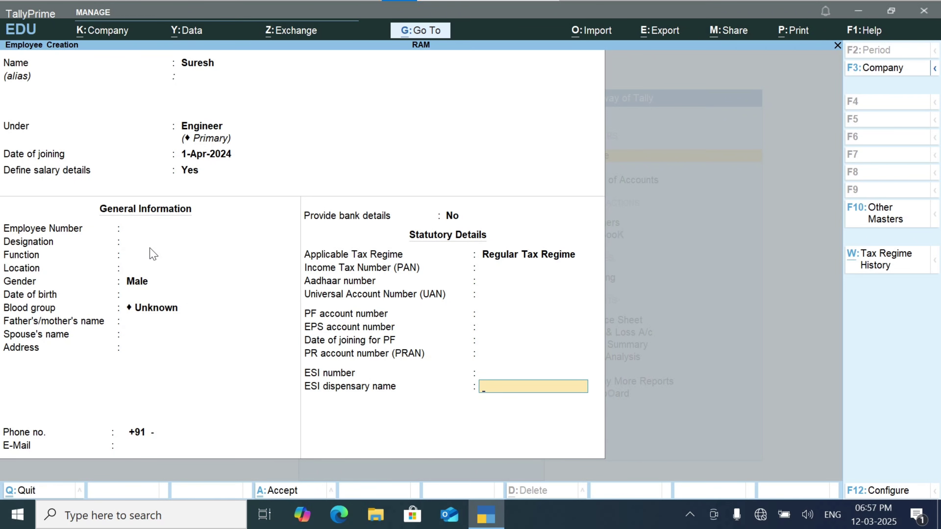
pyautogui.press('Return')
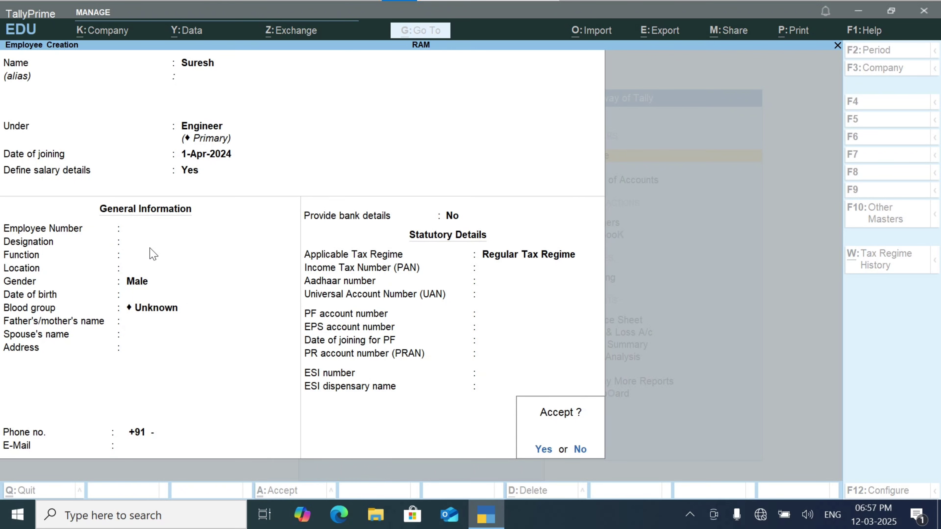
pyautogui.press('Return')
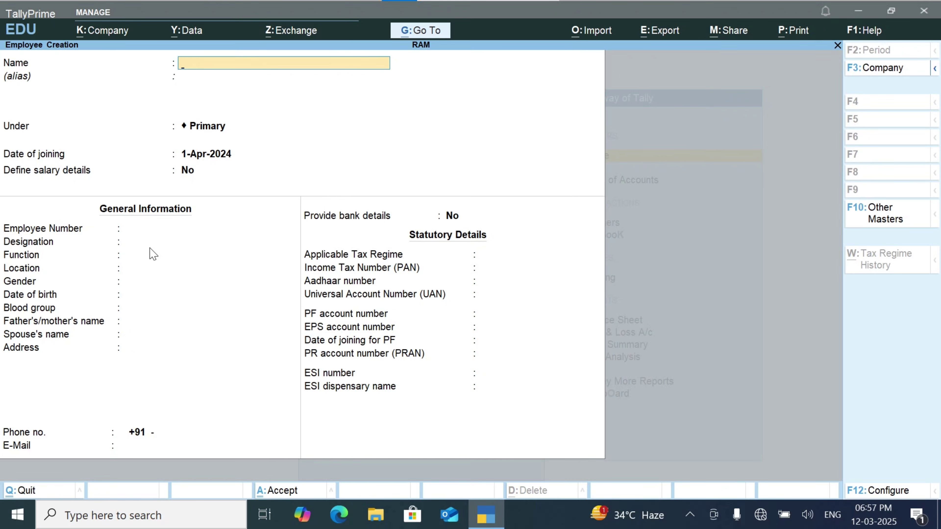
# Step: Enter the next employee's name in the new employee form and leave the alias blank
pyautogui.write('Ami')
pyautogui.press('Return')
pyautogui.press('Return')
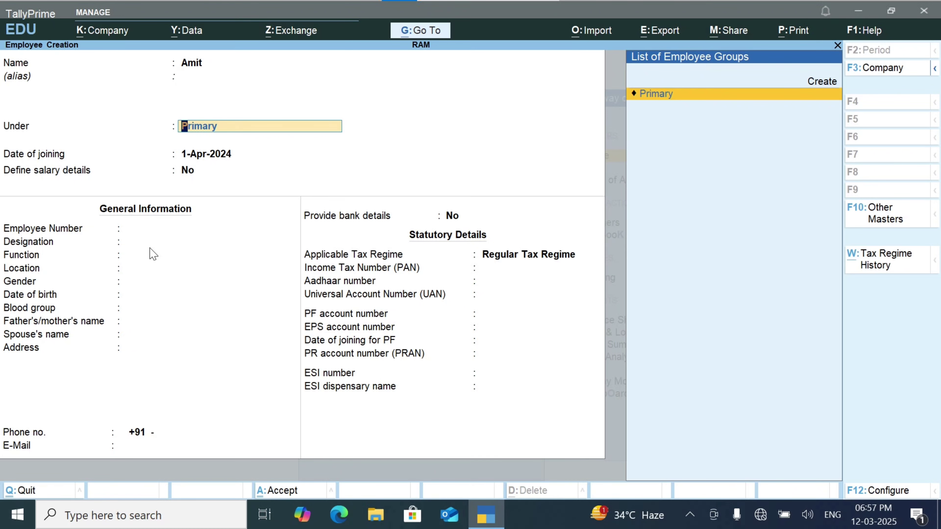
# Step: Place the new employee under the Worker group and keep 1-Apr-2024 as the date of joining
pyautogui.press('BackSpace')
pyautogui.press('BackSpace')
pyautogui.press('BackSpace')
pyautogui.press('BackSpace')
pyautogui.press('BackSpace')
pyautogui.press('BackSpace')
pyautogui.press('BackSpace')
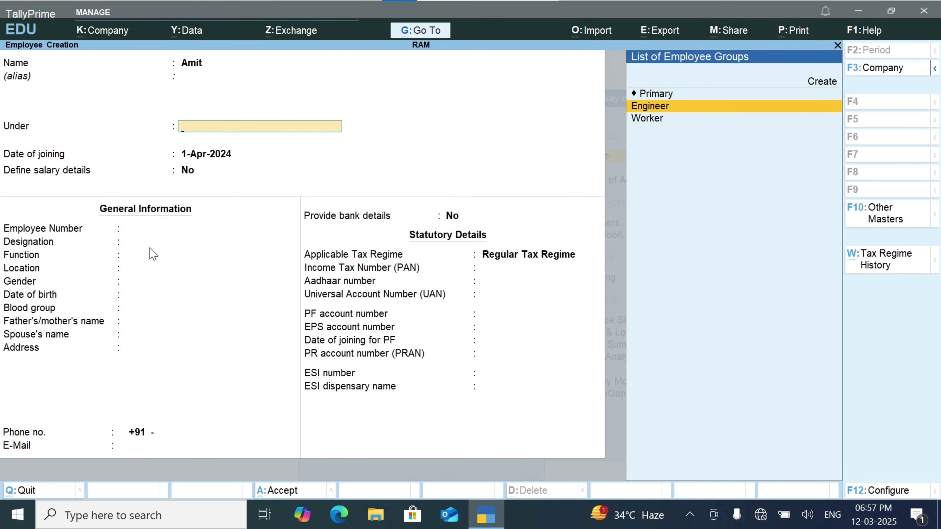
pyautogui.press('Down')
pyautogui.press('Return')
pyautogui.press('Return')
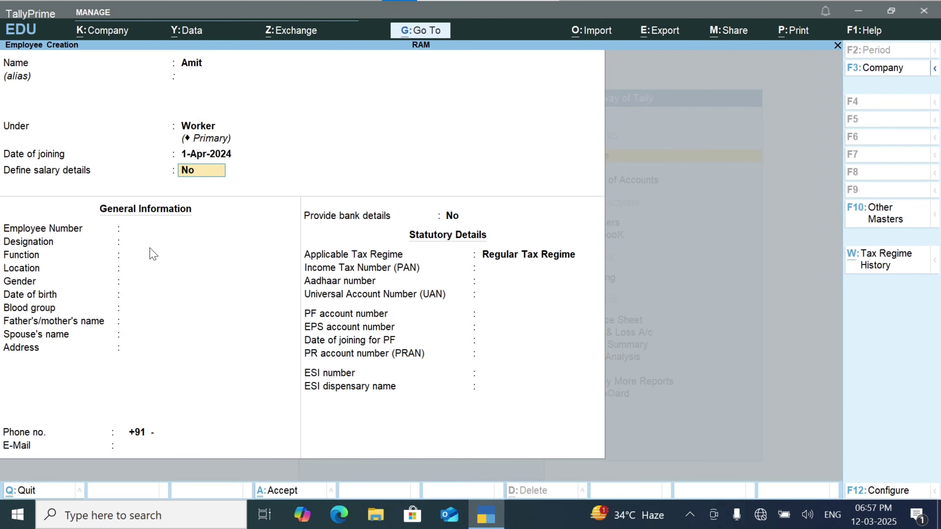
# Step: Choose to define the Worker employee's salary details and add Basic Salary at a rate of 35,000
pyautogui.write('y')
pyautogui.press('Return')
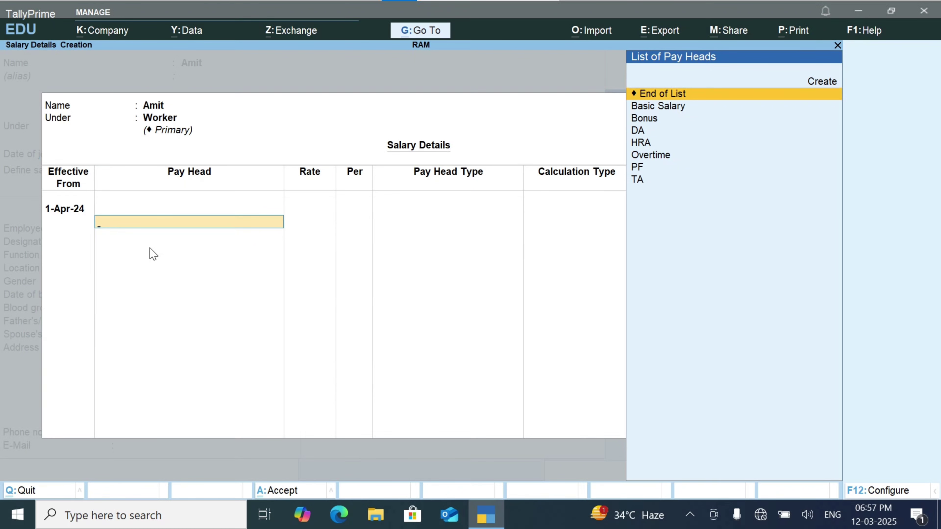
pyautogui.press('Down')
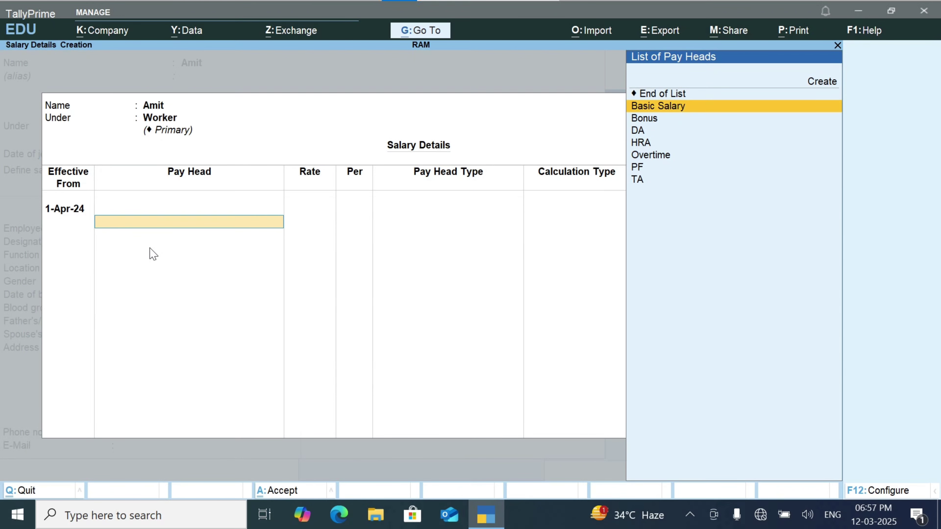
pyautogui.press('Return')
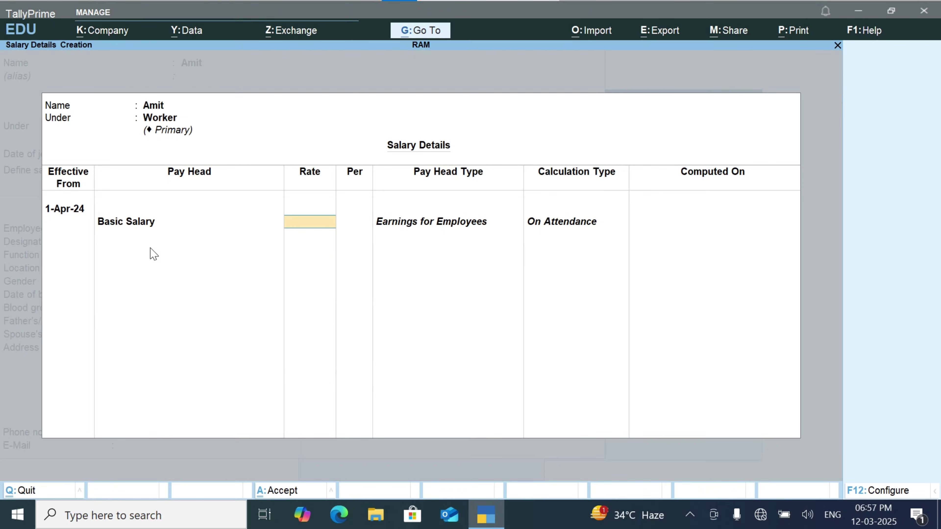
pyautogui.write('35000')
pyautogui.press('Return')
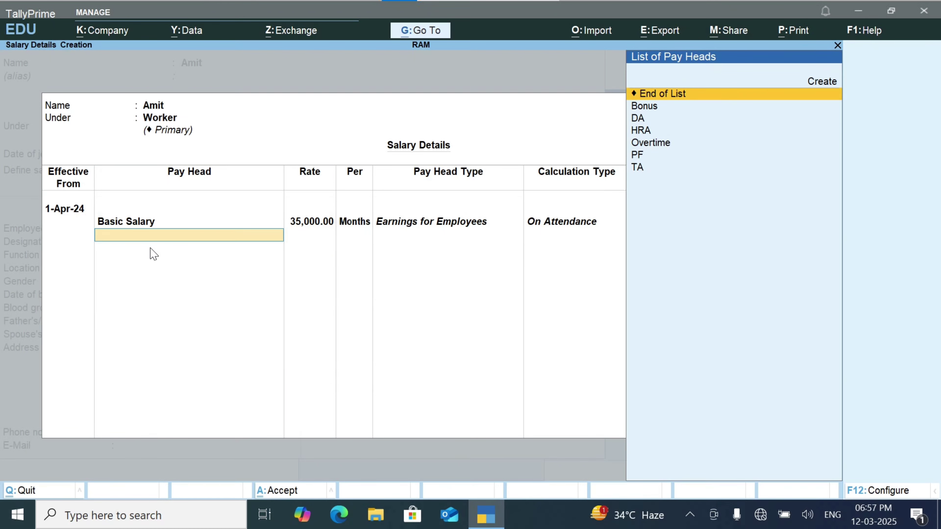
# Step: Add the HRA and Bonus pay heads below Basic Salary in the Worker employee's salary details
pyautogui.press('Down')
pyautogui.press('Down')
pyautogui.press('Down')
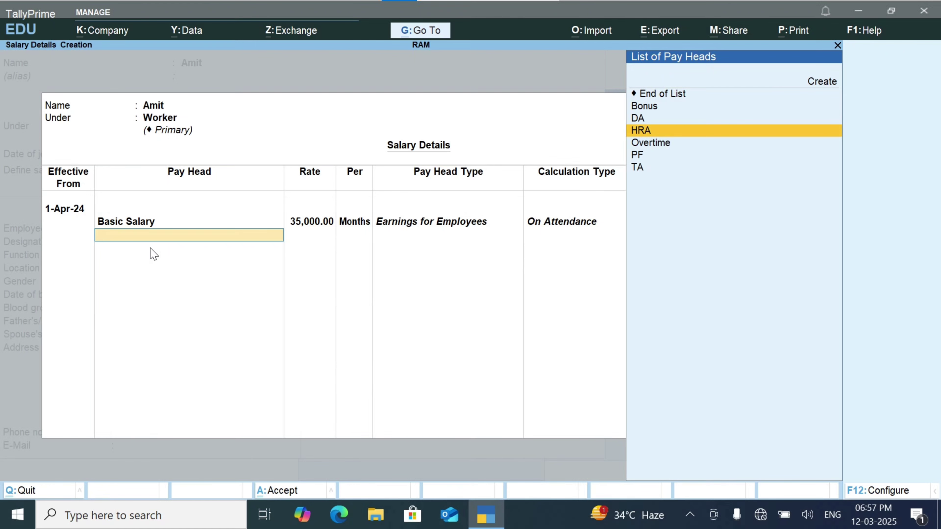
pyautogui.press('Return')
pyautogui.press('Down')
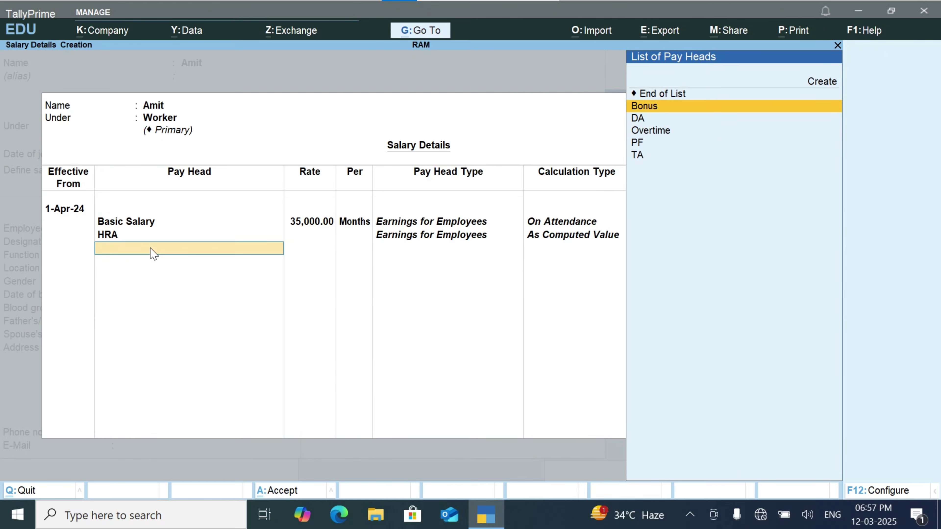
pyautogui.press('Down')
pyautogui.press('Down')
pyautogui.press('Down')
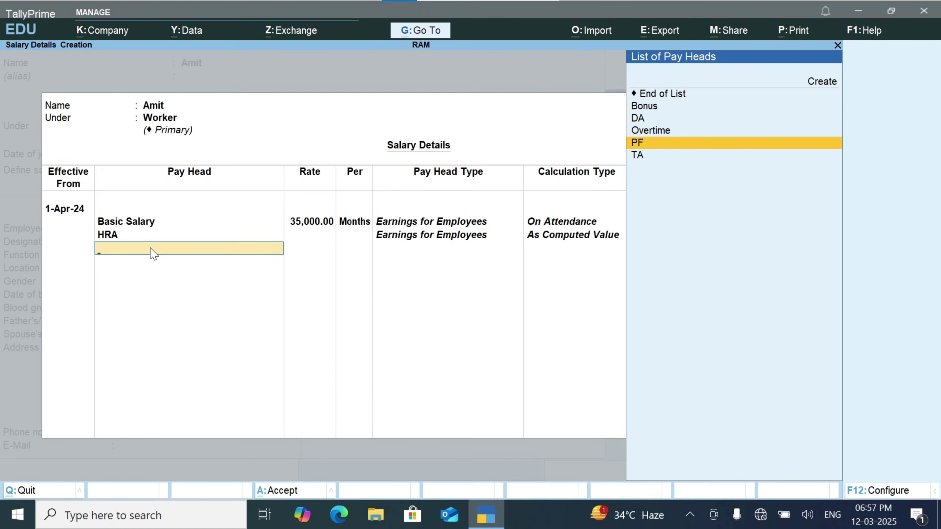
pyautogui.press('Up')
pyautogui.press('Up')
pyautogui.press('Up')
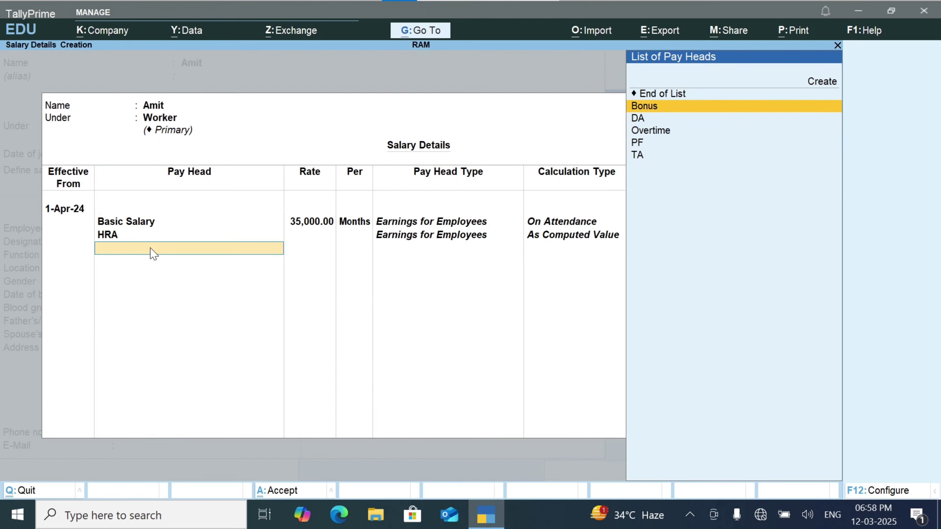
pyautogui.press('Return')
# Step: Add the Overtime pay head below Bonus at a rate of 70 per HRS
pyautogui.press('Down')
pyautogui.press('Down')
pyautogui.press('Return')
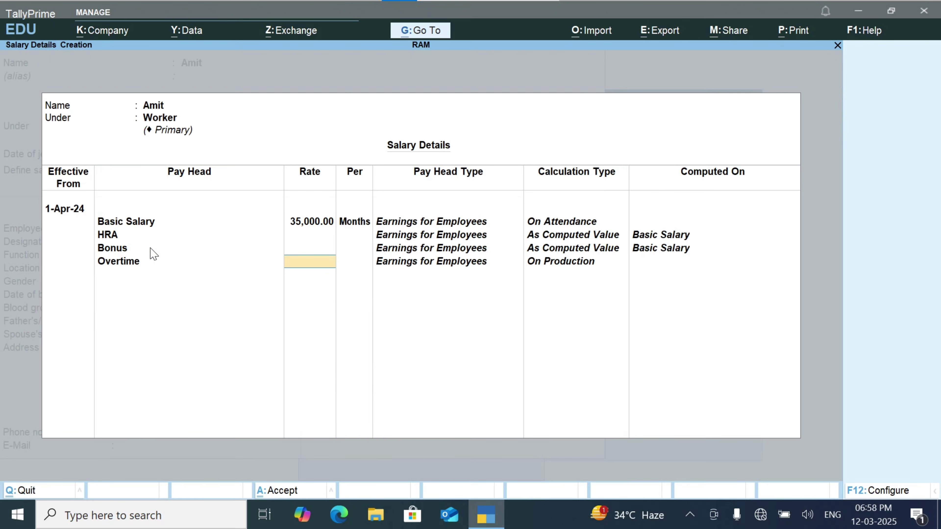
pyautogui.write('20')
pyautogui.press('BackSpace')
pyautogui.press('BackSpace')
pyautogui.write('70')
pyautogui.press('Return')
pyautogui.press('Return')
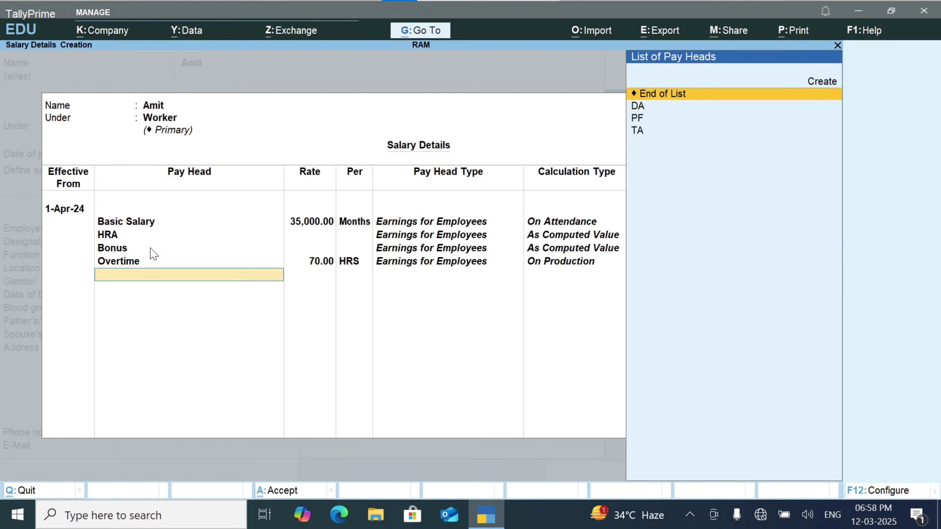
pyautogui.press('Return')
pyautogui.press('BackSpace')
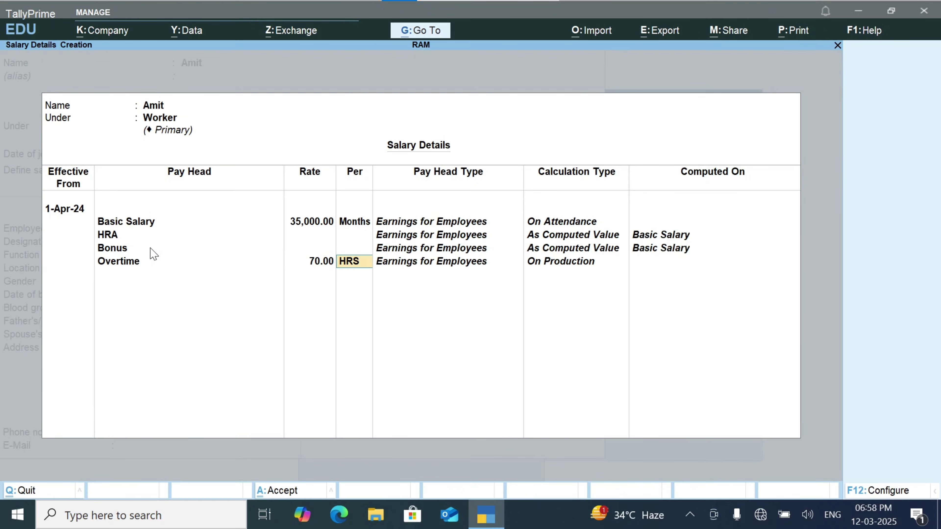
pyautogui.press('Return')
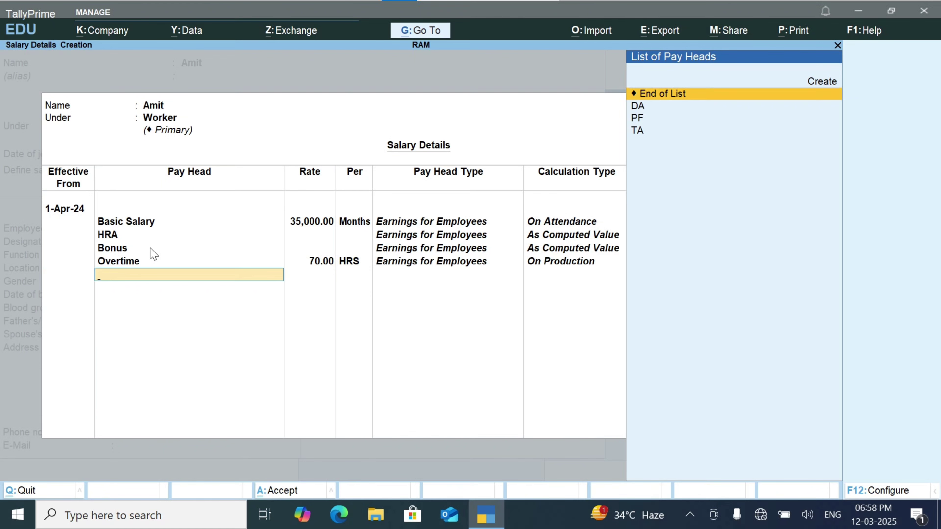
# Step: Add the PF pay head below Overtime and finish the Worker employee's salary details
pyautogui.press('Down')
pyautogui.press('Down')
pyautogui.press('Return')
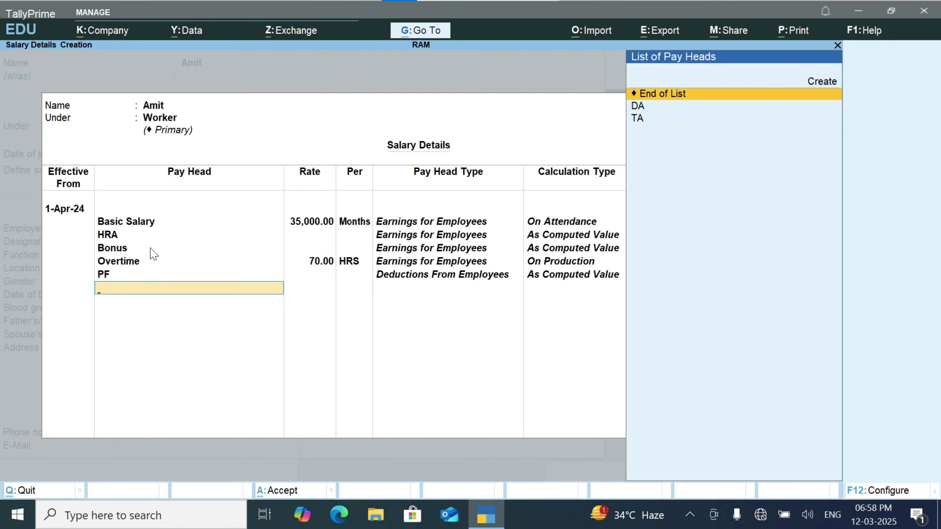
pyautogui.press('Return')
pyautogui.press('Return')
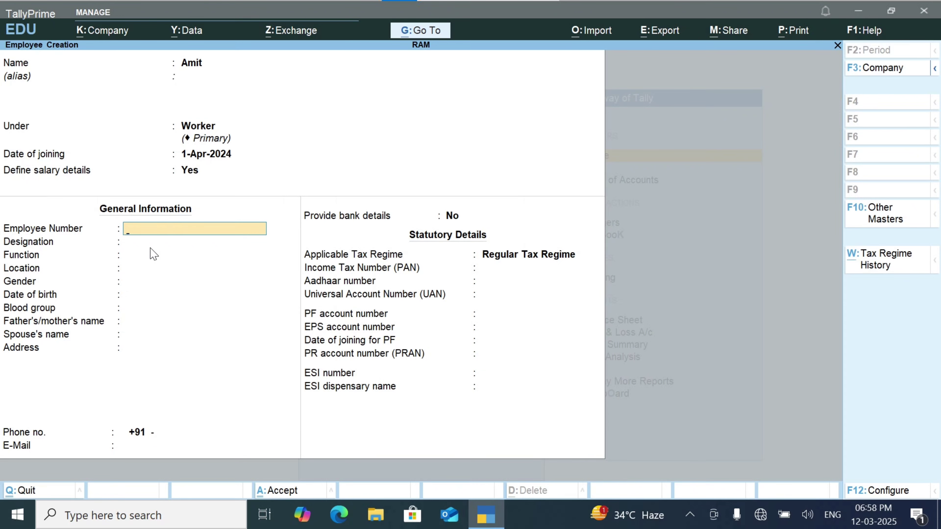
# Step: Leave the Worker employee's remaining general, bank and statutory details at their defaults, save the employee and return to the Gateway of Tally
pyautogui.press('Return')
pyautogui.press('Return')
pyautogui.press('Return')
pyautogui.press('Return')
pyautogui.press('Return')
pyautogui.press('Return')
pyautogui.press('Return')
pyautogui.press('Return')
pyautogui.press('Return')
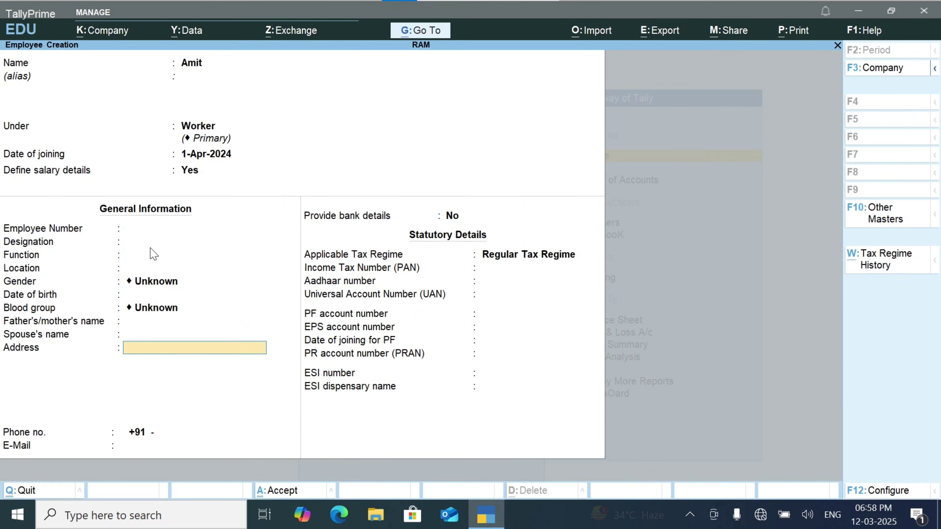
pyautogui.press('Return')
pyautogui.press('Return')
pyautogui.press('Return')
pyautogui.press('Return')
pyautogui.press('Return')
pyautogui.press('Return')
pyautogui.press('Return')
pyautogui.press('Return')
pyautogui.press('Return')
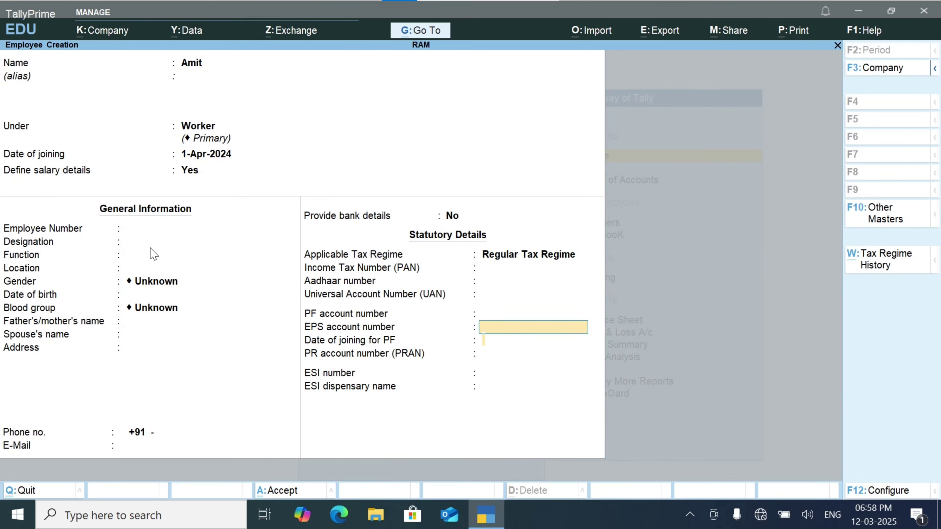
pyautogui.press('Return')
pyautogui.press('Return')
pyautogui.press('Return')
pyautogui.press('Return')
pyautogui.press('Return')
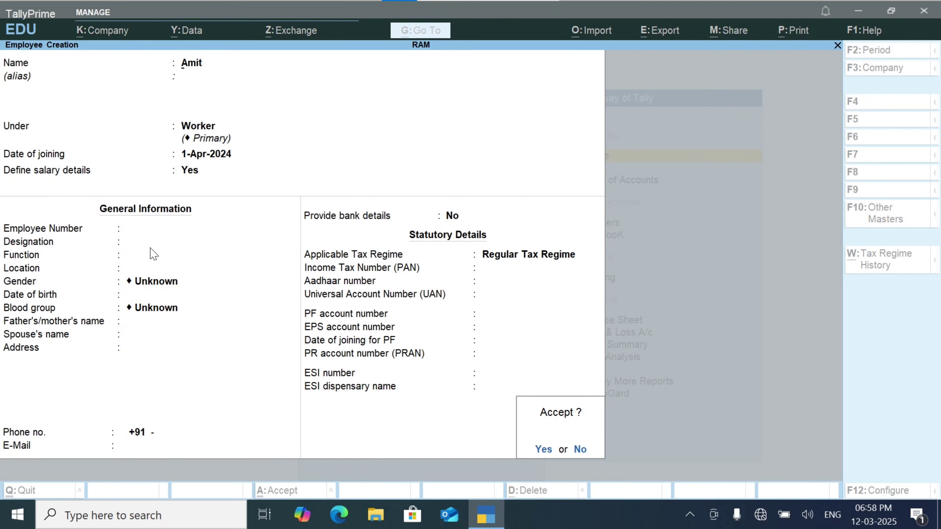
pyautogui.press('Return')
pyautogui.press('Escape')
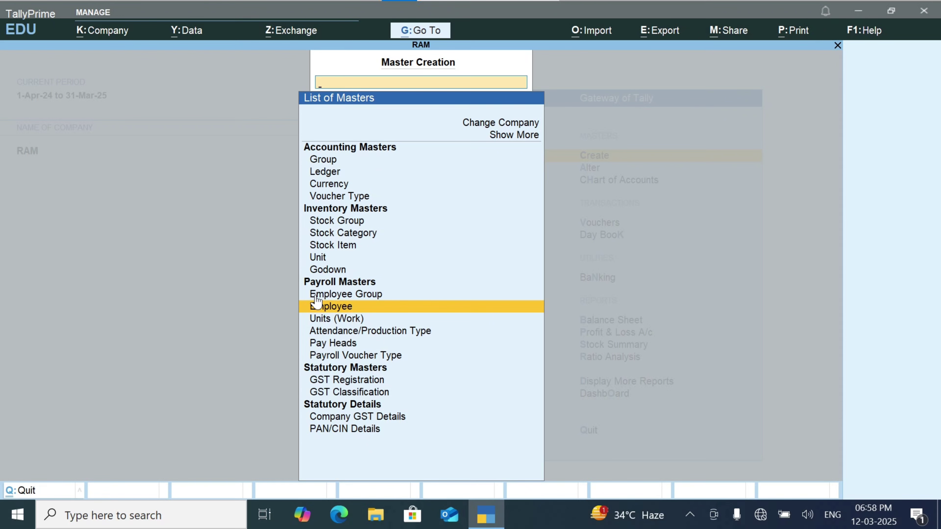
pyautogui.press('Escape')
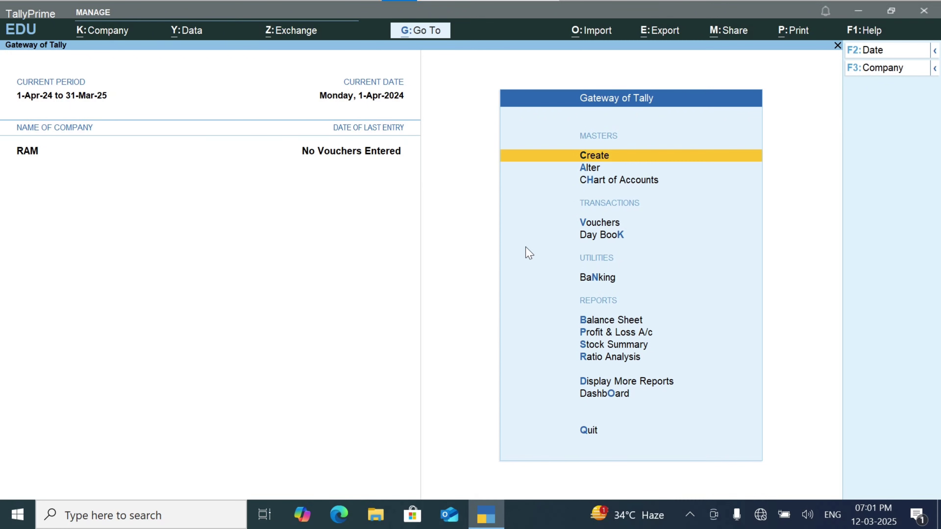
# Step: Open voucher creation from the Gateway of Tally
pyautogui.press('Down')
pyautogui.press('Down')
pyautogui.press('Down')
pyautogui.press('Down')
pyautogui.press('Up')
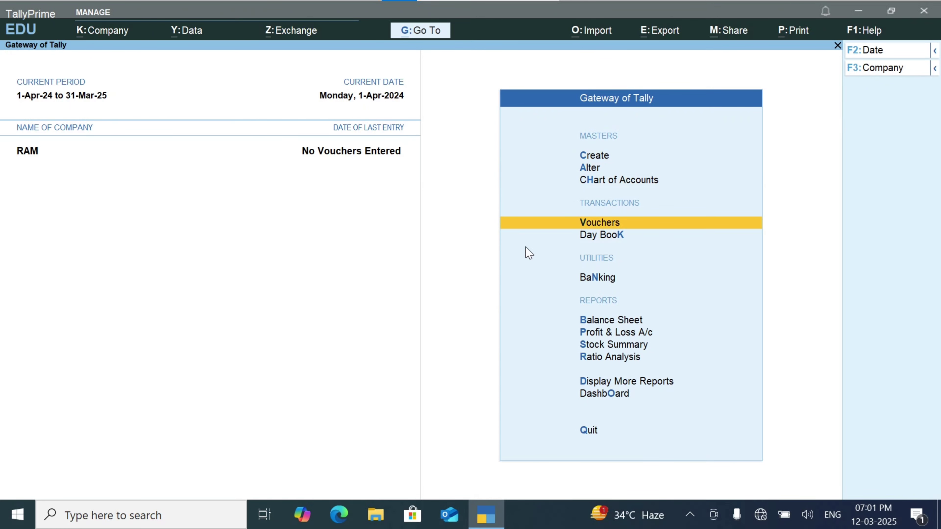
pyautogui.press('Return')
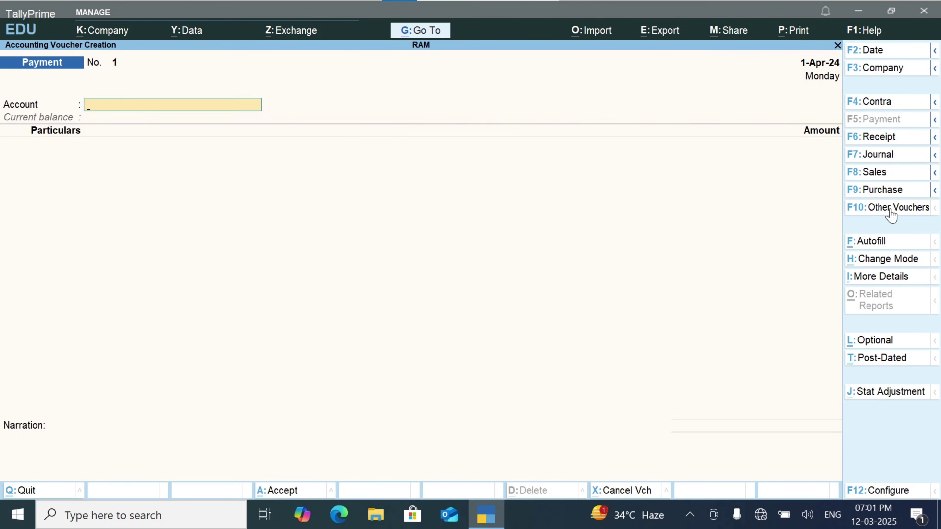
# Step: Change the voucher type from Payment to Attendance under Payroll Vouchers
pyautogui.click(913, 213)
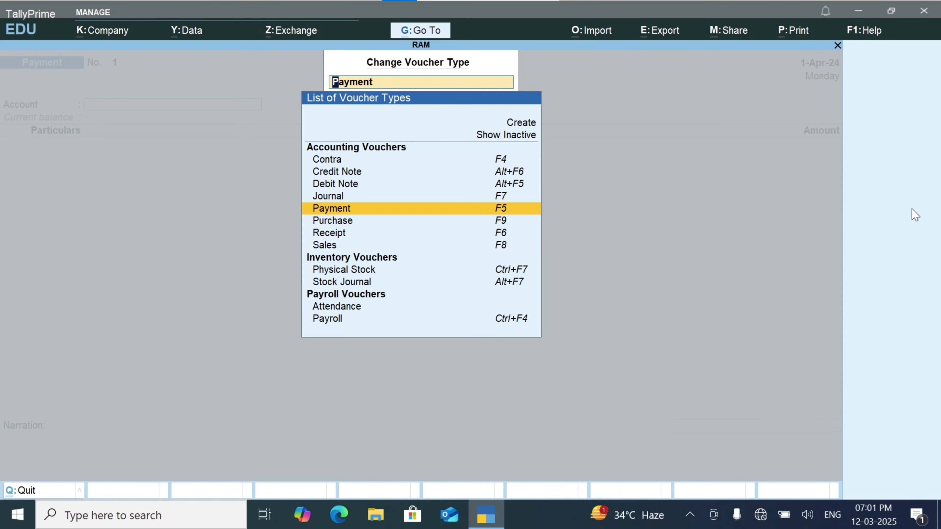
pyautogui.press('Down')
pyautogui.press('Down')
pyautogui.press('Down')
pyautogui.press('Down')
pyautogui.press('Down')
pyautogui.press('Down')
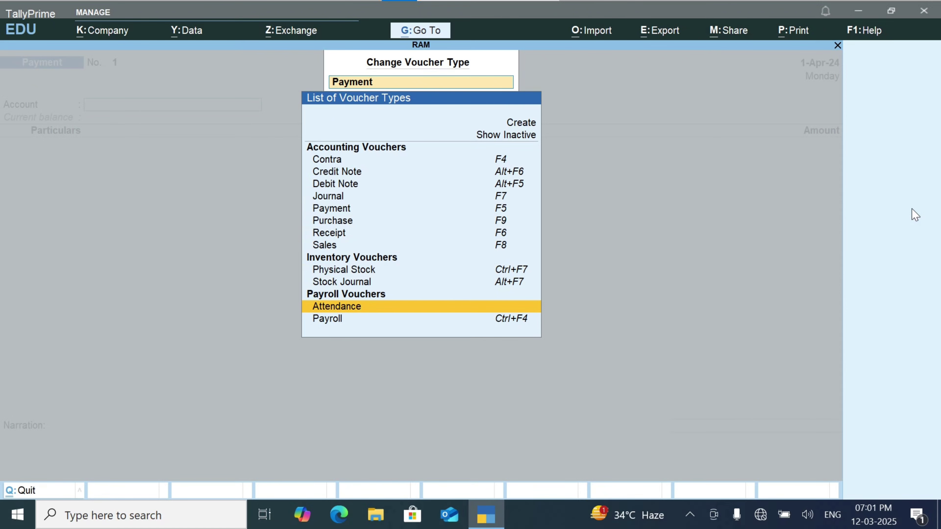
pyautogui.press('Return')
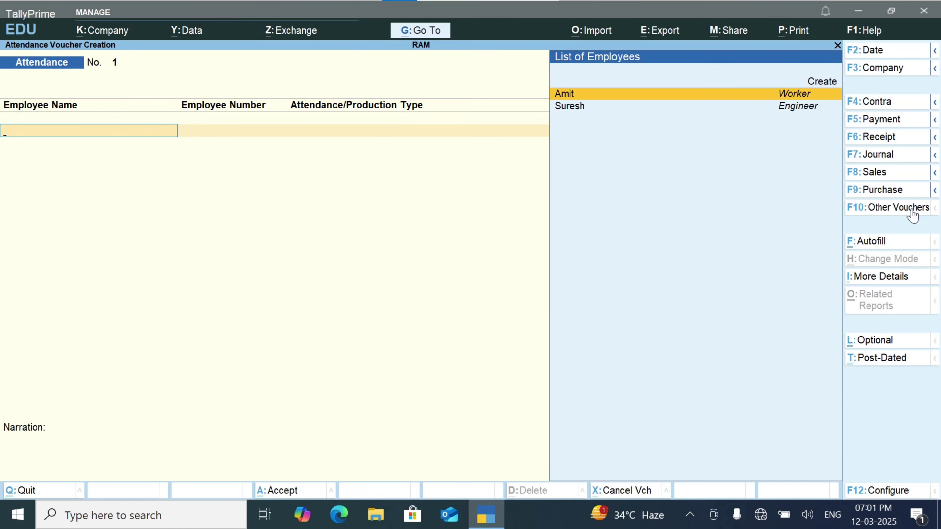
# Step: Record 25 days of Present for the Engineer employee in the attendance voucher
pyautogui.press('Down')
pyautogui.press('Return')
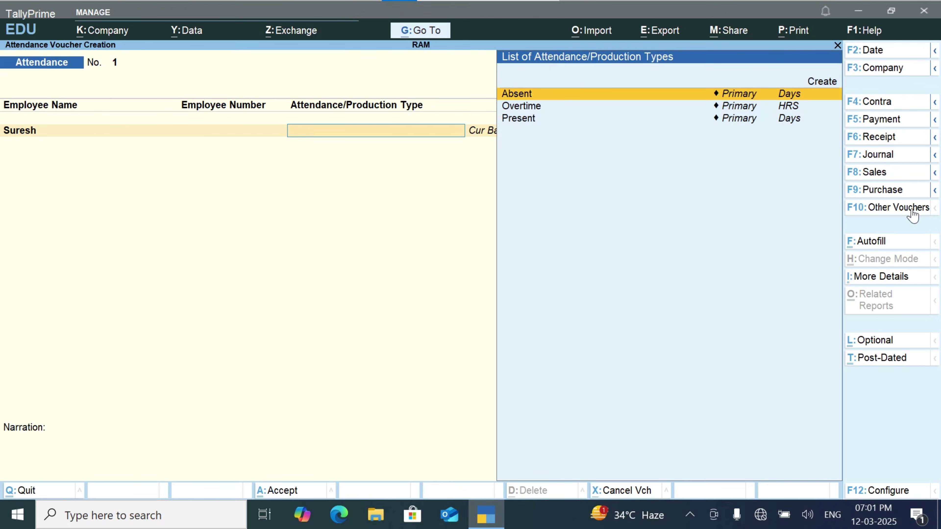
pyautogui.press('Down')
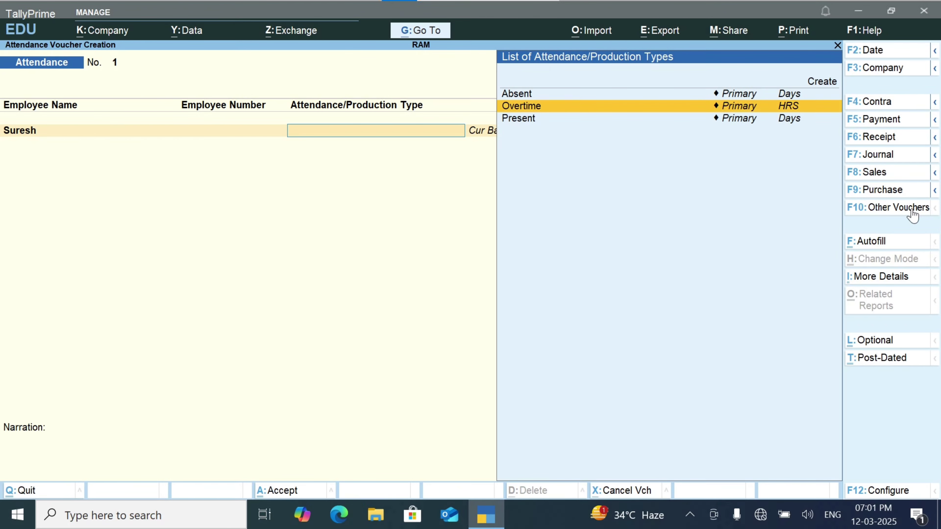
pyautogui.press('Down')
pyautogui.press('Return')
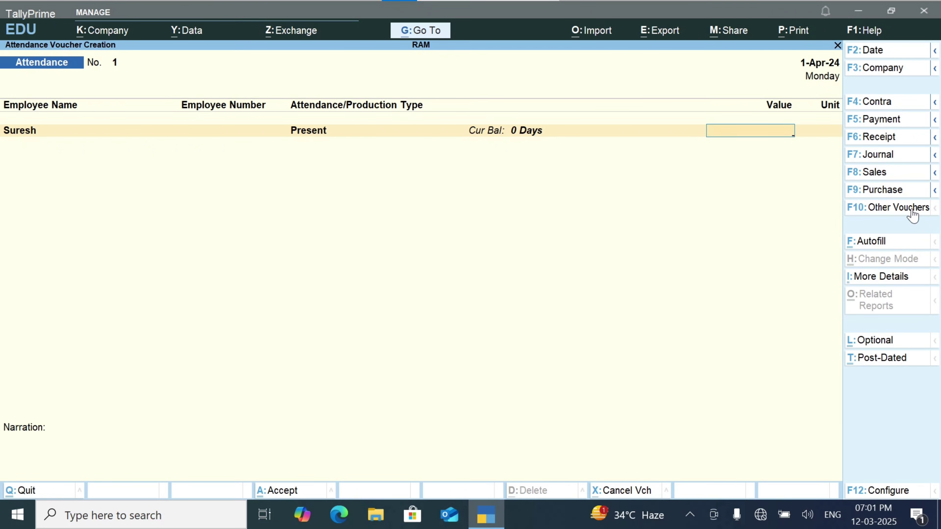
pyautogui.write('25')
pyautogui.press('Return')
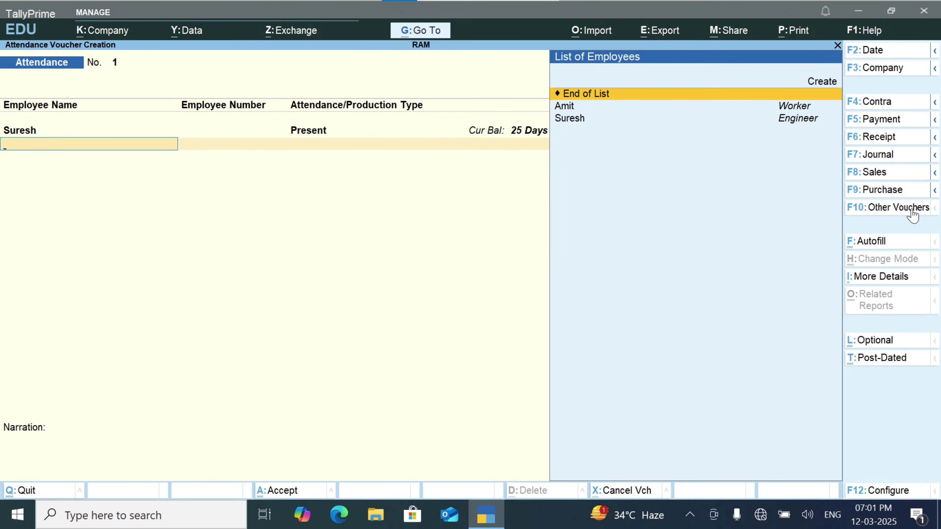
# Step: Add an Absent entry of 5 days for the Engineer employee below the Present entry
pyautogui.press('Down')
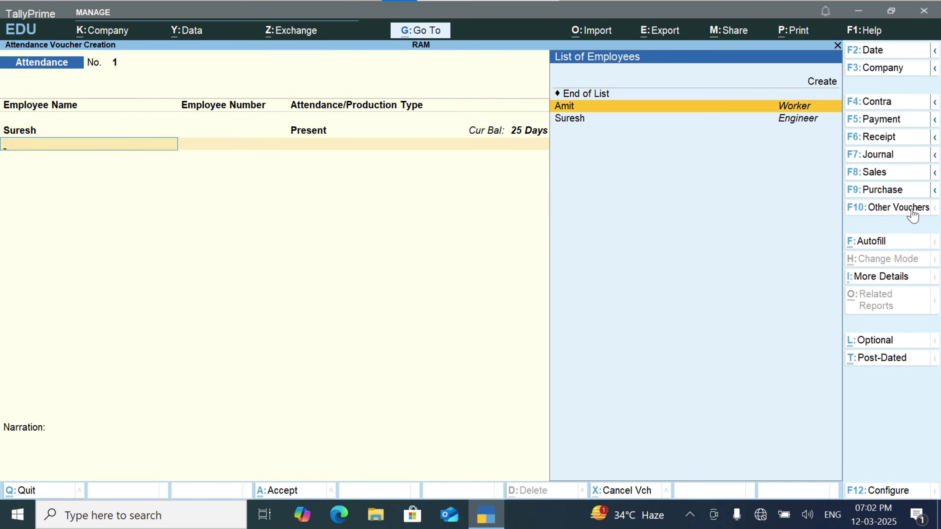
pyautogui.press('Down')
pyautogui.press('Return')
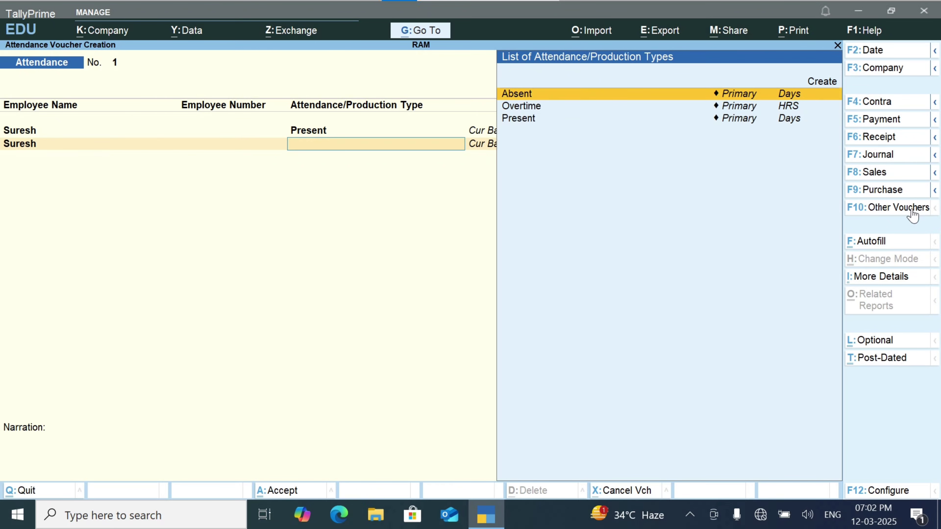
pyautogui.press('Return')
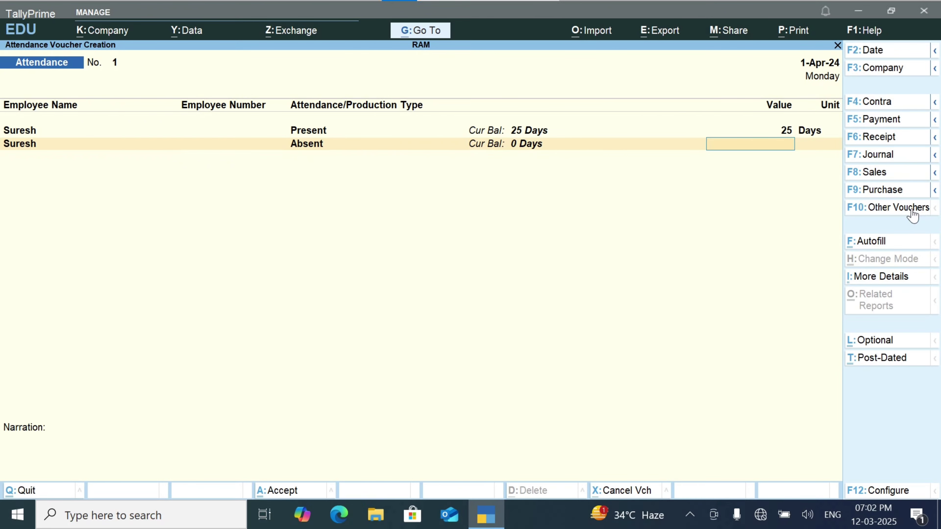
pyautogui.write('5')
pyautogui.press('Return')
# Step: Add 70 HRS of Overtime for the Engineer employee and save the attendance voucher without a narration
pyautogui.press('Down')
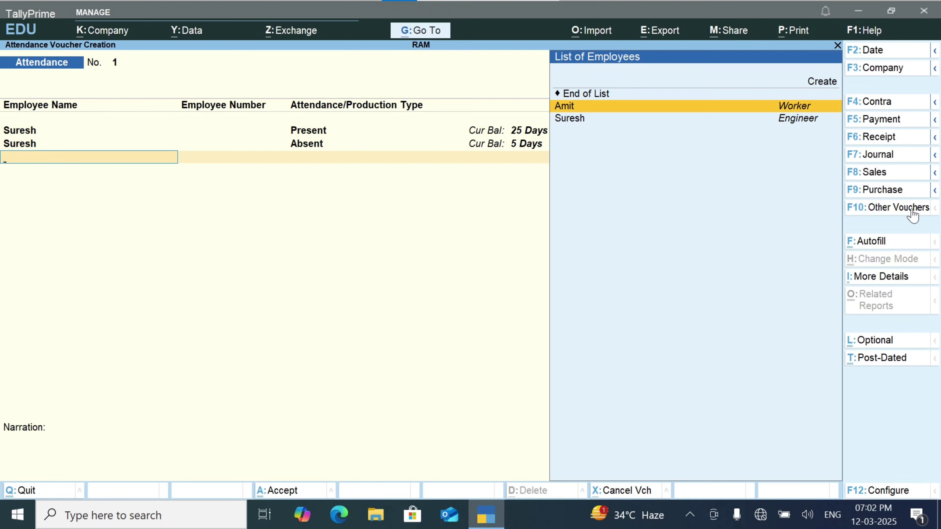
pyautogui.press('Down')
pyautogui.press('Return')
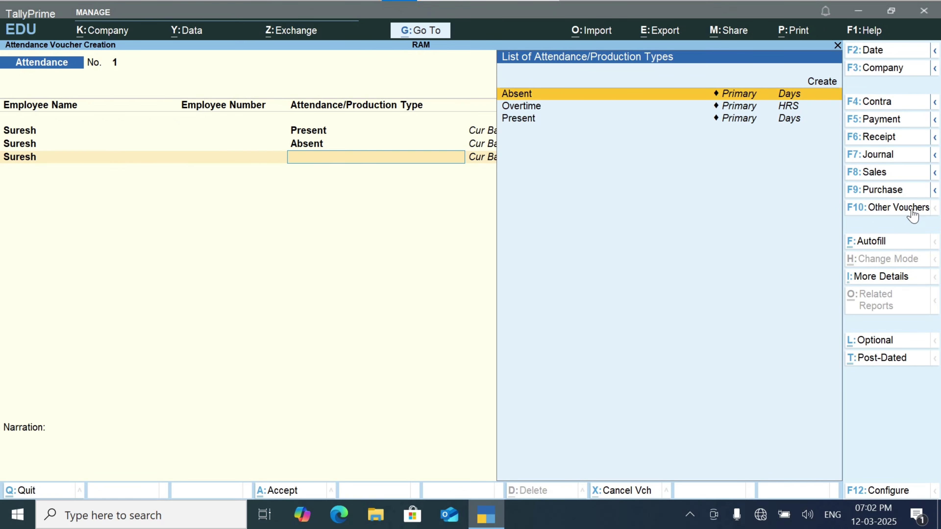
pyautogui.press('Down')
pyautogui.press('Return')
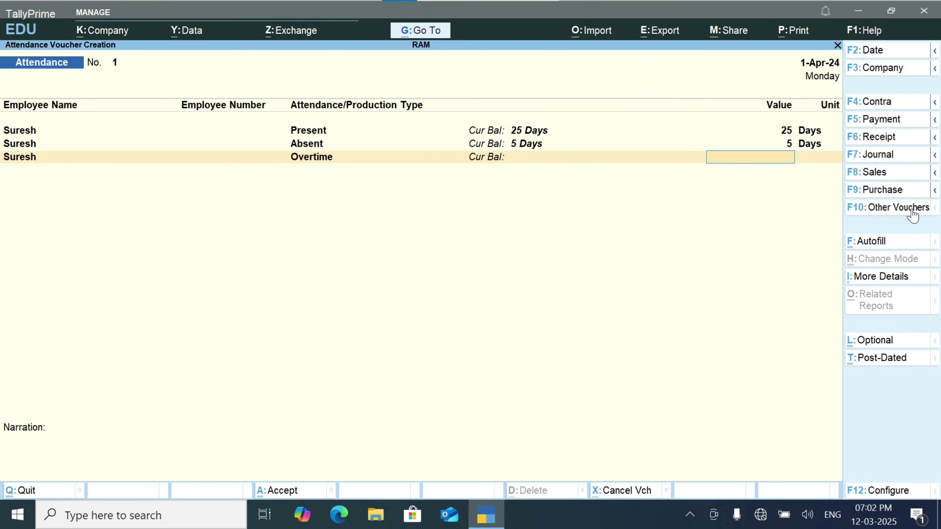
pyautogui.write('70')
pyautogui.press('Return')
pyautogui.press('Return')
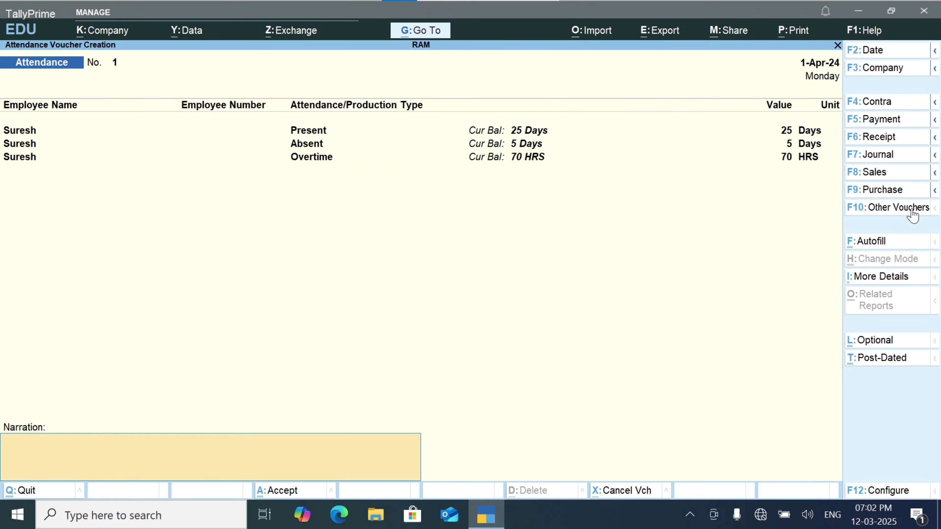
pyautogui.press('Return')
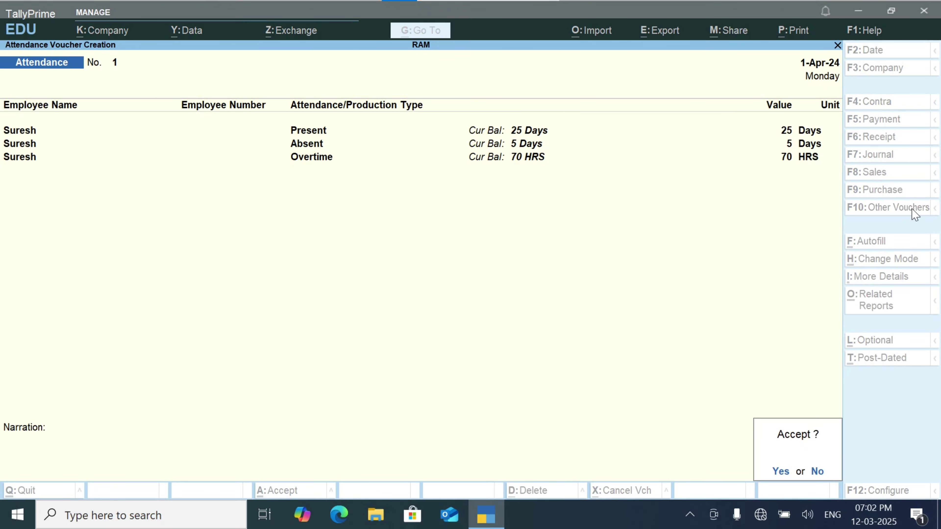
pyautogui.press('Return')
# Step: Record 29 days of Present for the Worker employee in attendance voucher No. 2
pyautogui.press('Return')
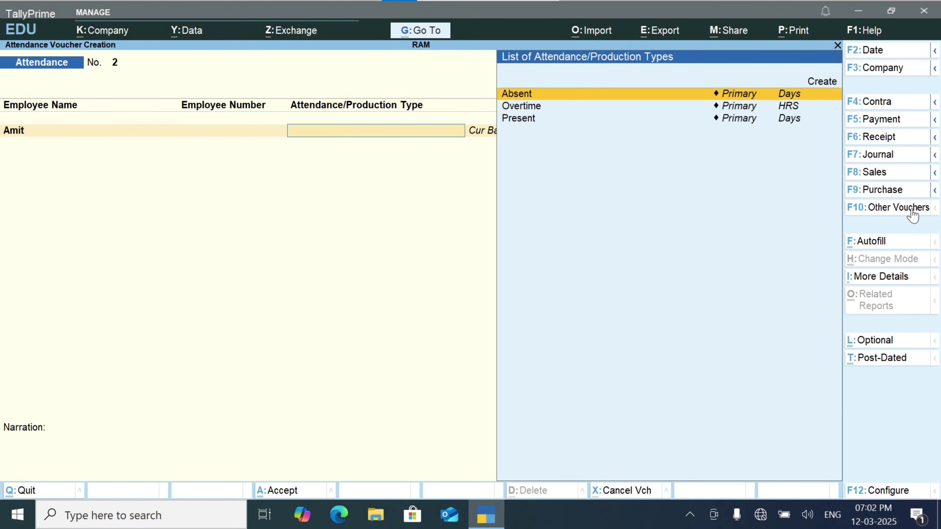
pyautogui.press('Down')
pyautogui.press('Down')
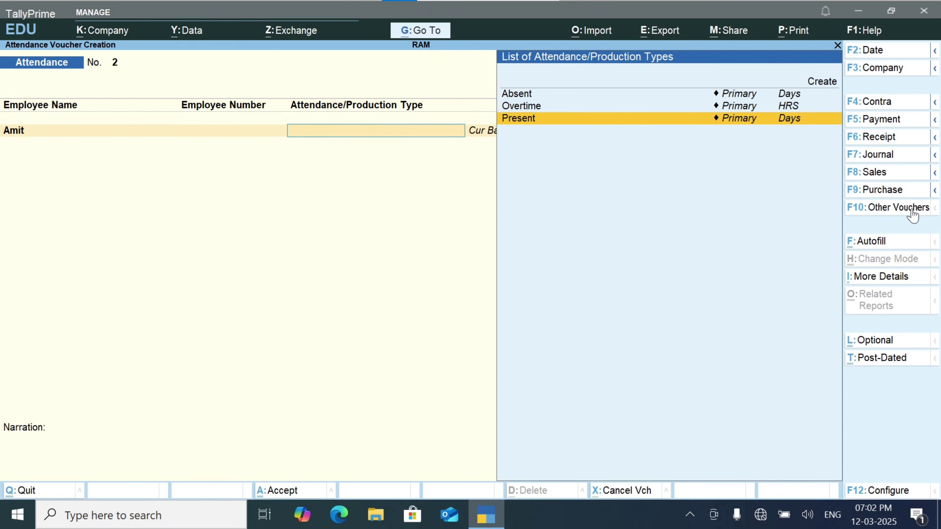
pyautogui.press('Return')
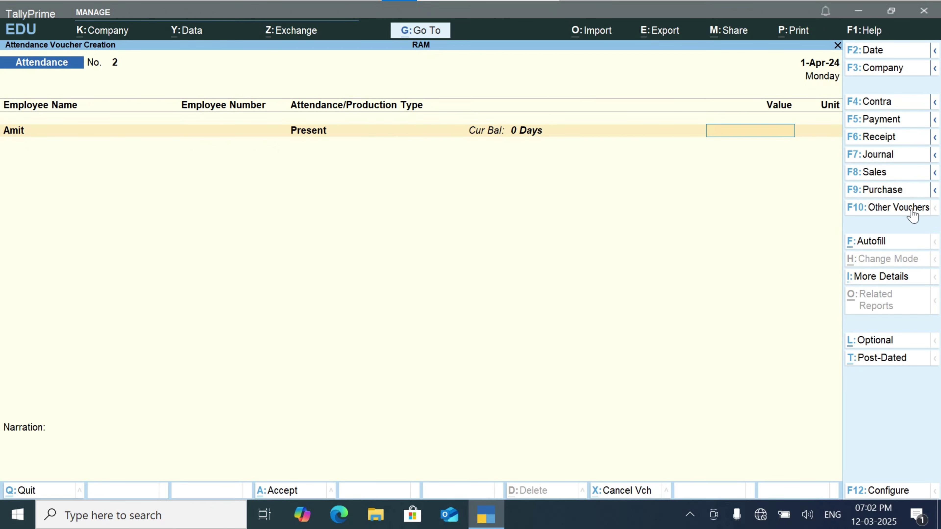
pyautogui.write('29')
pyautogui.press('Return')
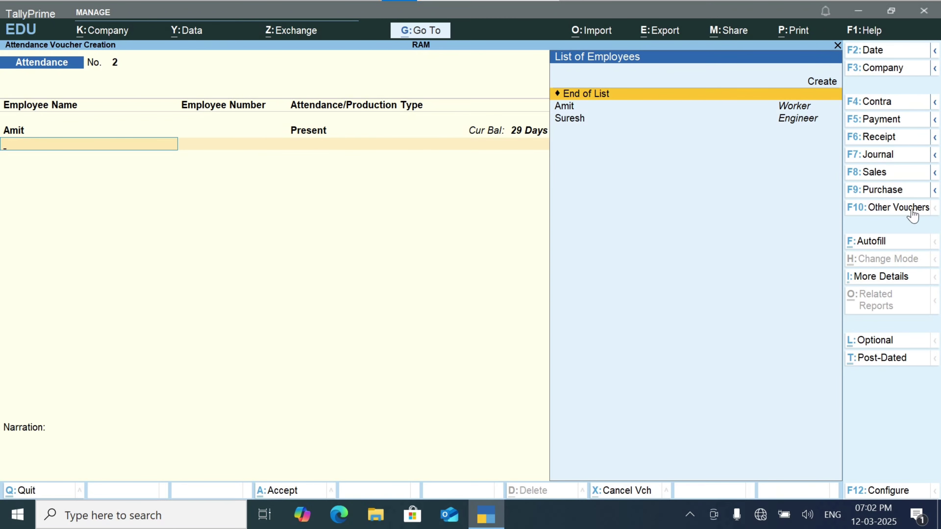
# Step: Add an Absent entry of 1 day for the Worker employee below the Present entry
pyautogui.press('Down')
pyautogui.press('Down')
pyautogui.press('Up')
pyautogui.press('Return')
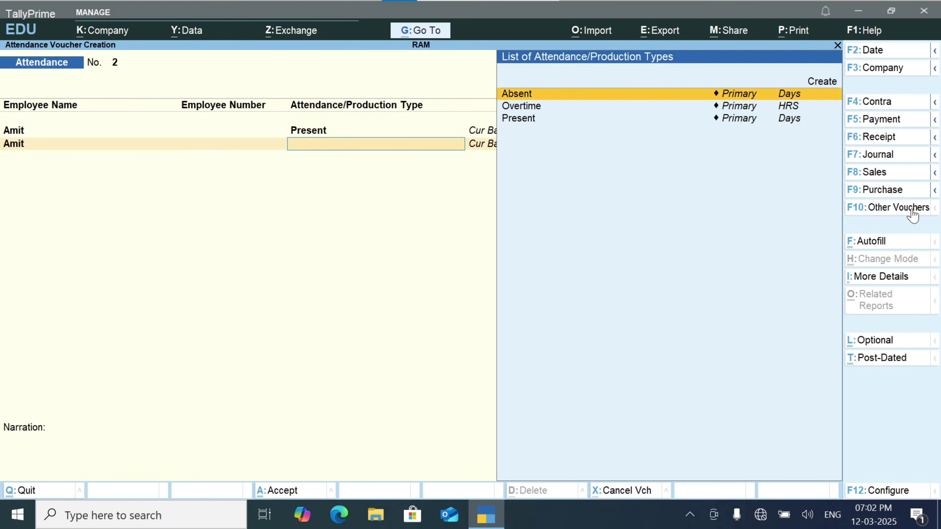
pyautogui.press('Return')
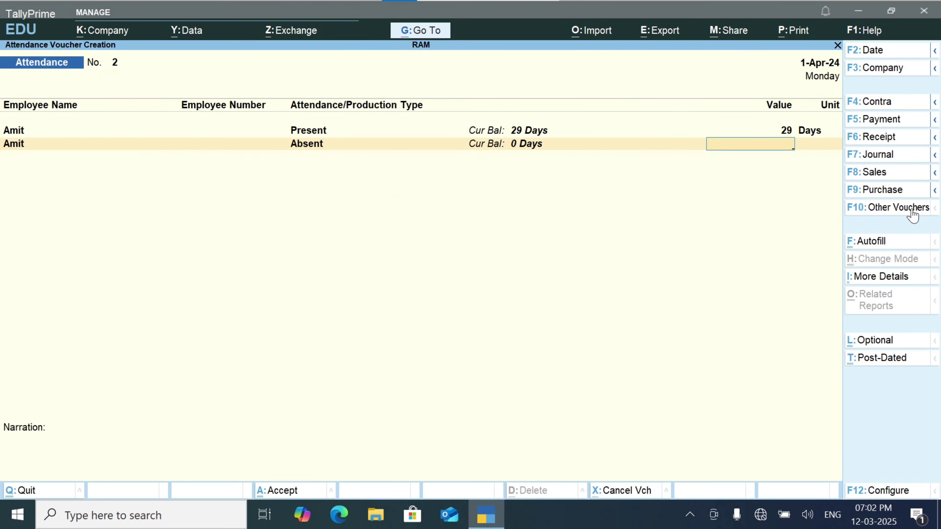
pyautogui.press('Return')
# Step: Add 70 HRS of Overtime for the Worker employee and save the attendance voucher without a narration
pyautogui.press('Down')
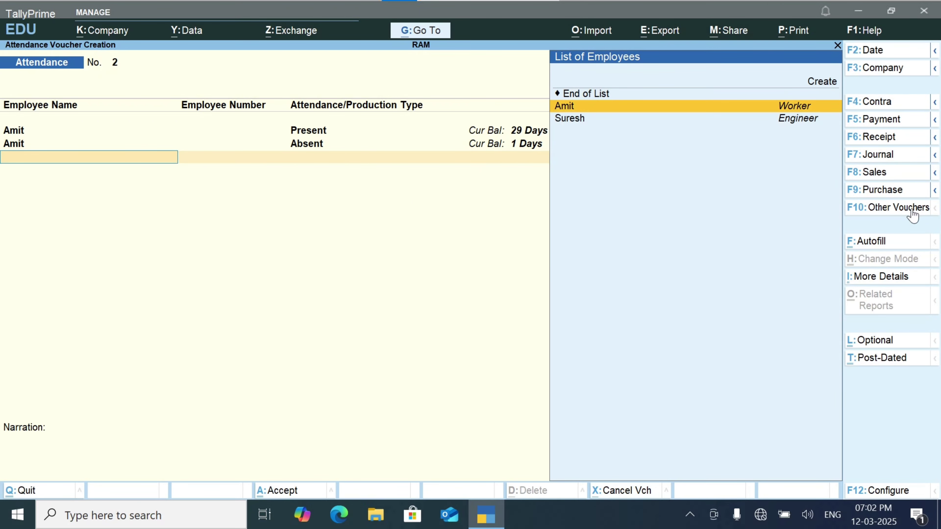
pyautogui.press('Return')
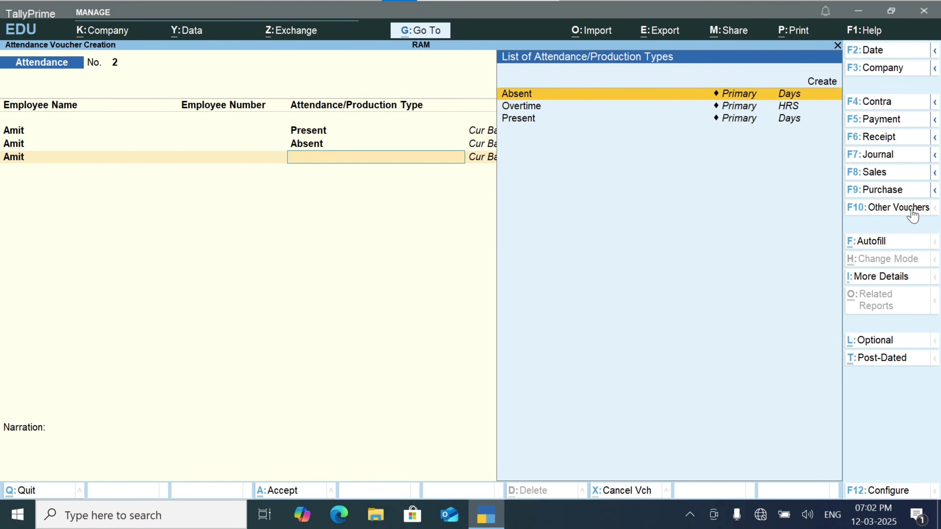
pyautogui.press('Down')
pyautogui.press('Return')
pyautogui.write('70')
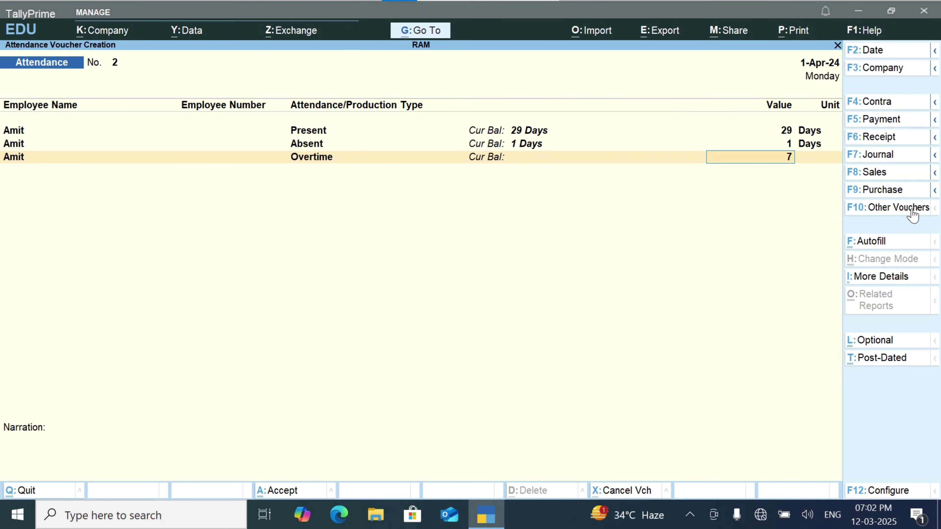
pyautogui.press('Return')
pyautogui.press('Return')
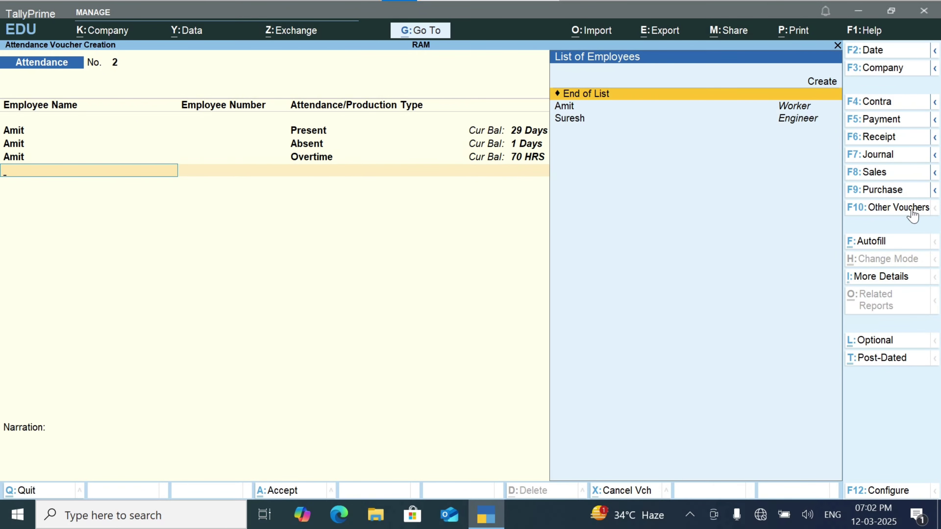
pyautogui.press('Return')
pyautogui.press('Return')
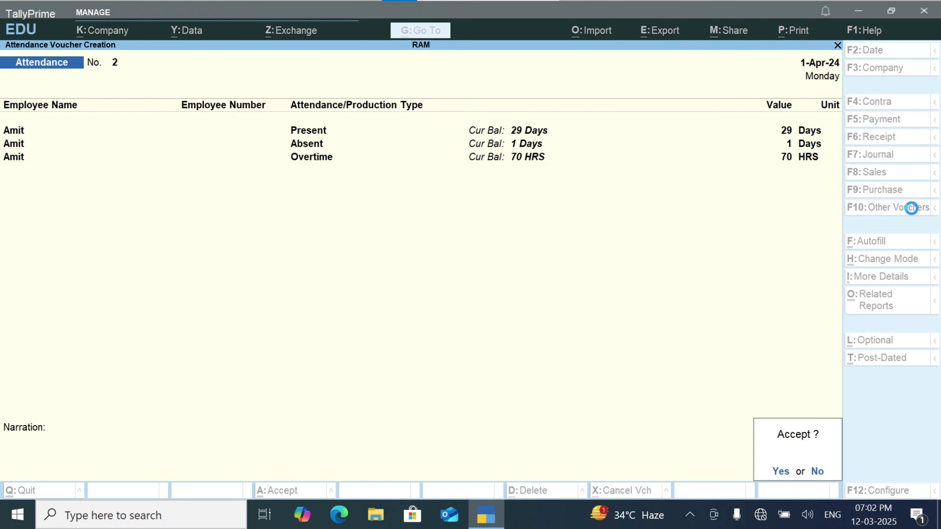
pyautogui.press('Return')
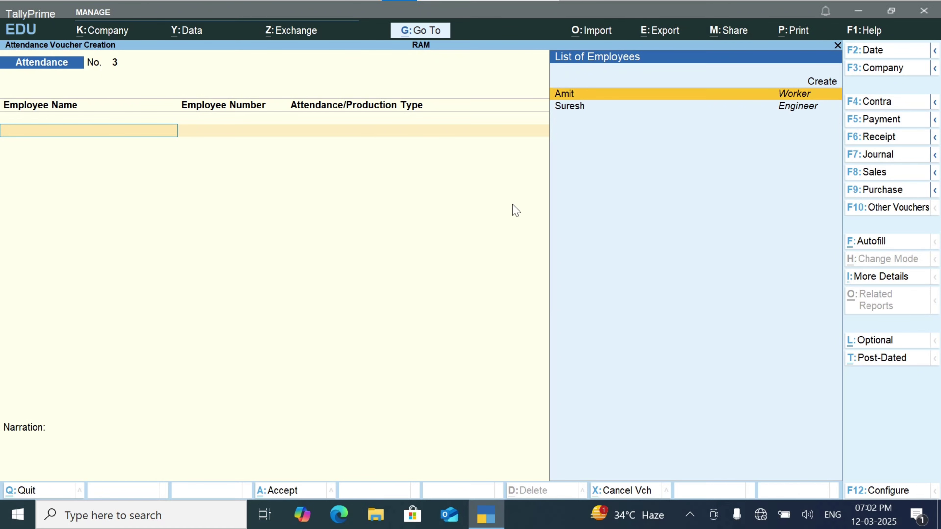
# Step: Switch from the attendance voucher to a Payroll voucher and start a Payroll Autofill processed for Salary
pyautogui.click(870, 208)
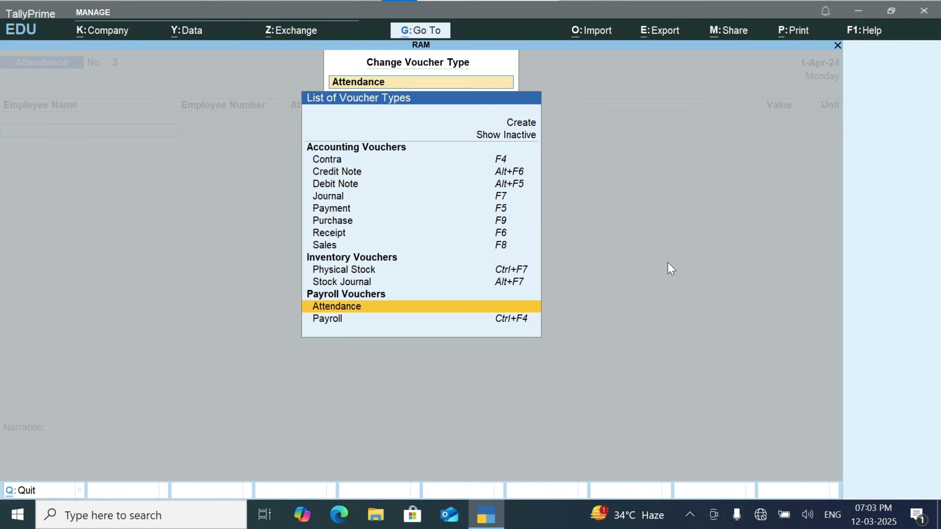
pyautogui.click(321, 318)
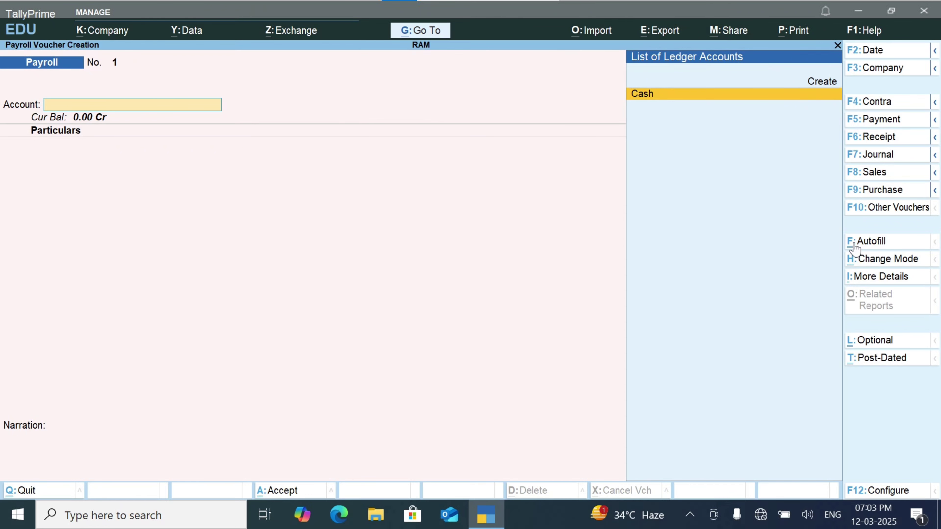
pyautogui.click(885, 243)
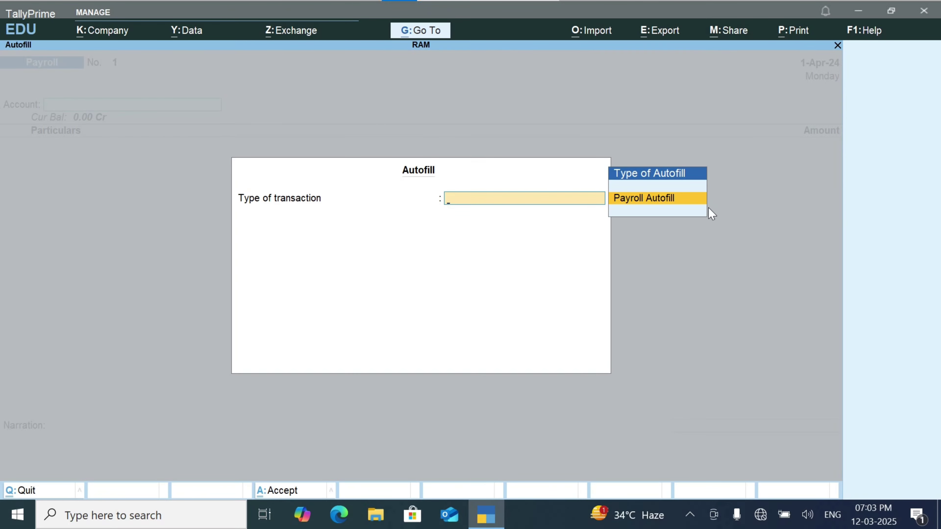
pyautogui.click(650, 209)
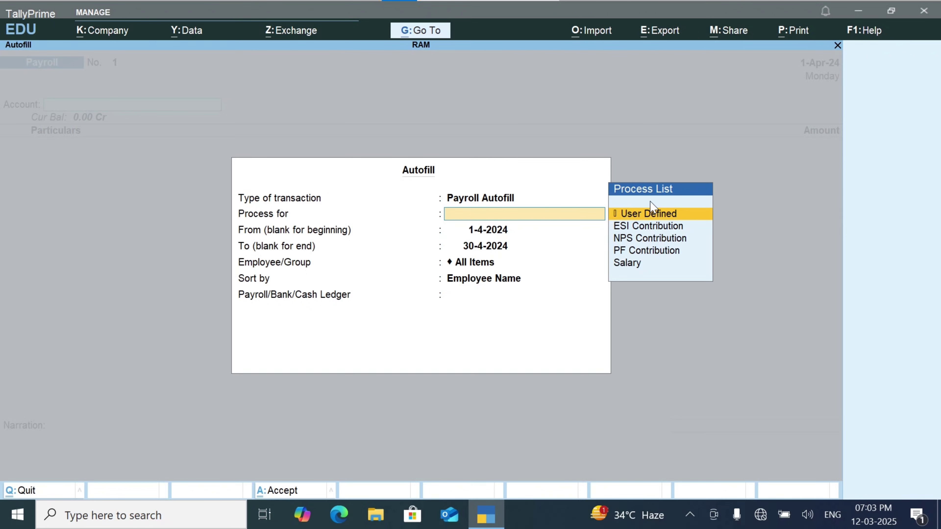
pyautogui.press('Down')
pyautogui.press('Down')
pyautogui.press('Down')
pyautogui.press('Down')
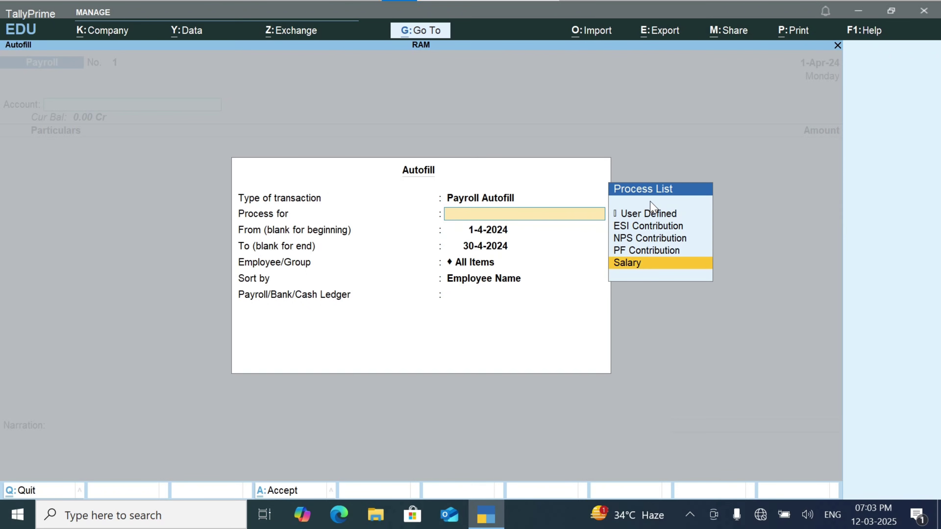
pyautogui.press('Return')
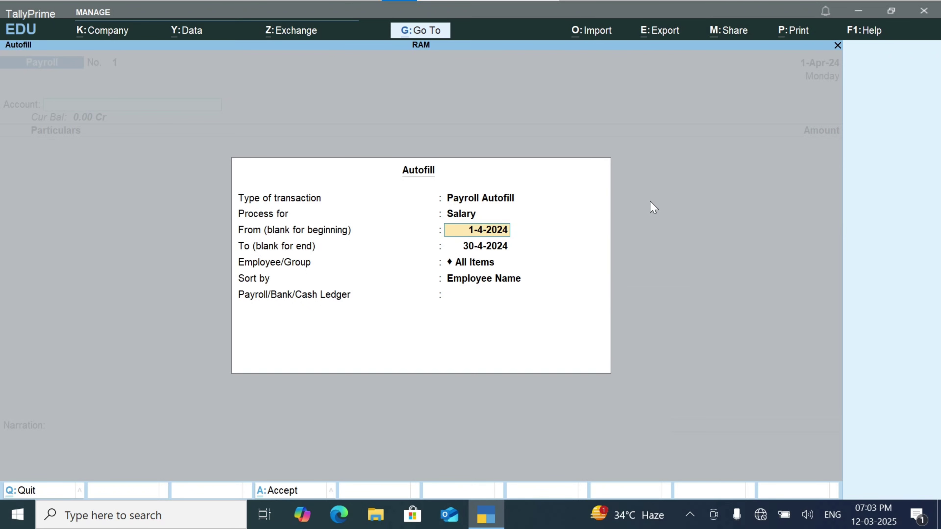
# Step: Set the autofill period from 1-4-2024 to 1-4-2024 and choose the Engineer employee
pyautogui.press('Return')
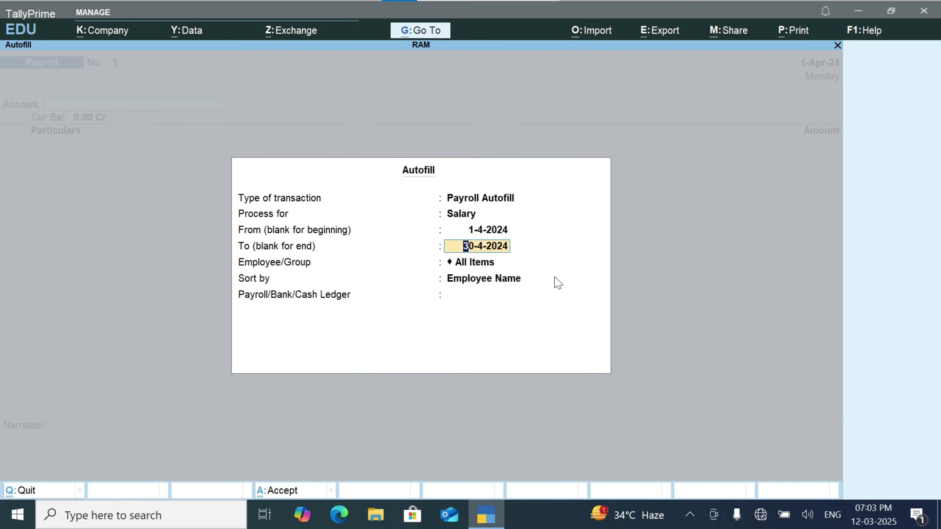
pyautogui.press('Delete')
pyautogui.write('1')
pyautogui.press('Return')
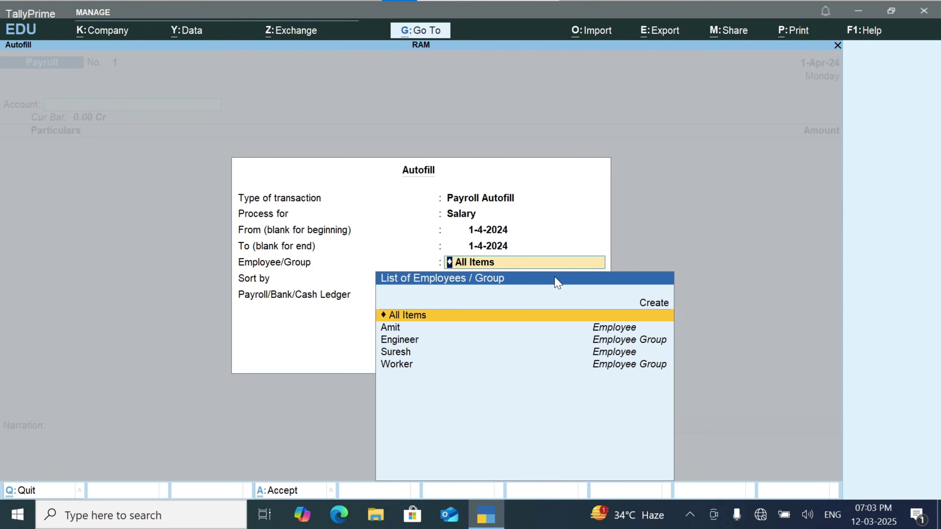
pyautogui.press('Down')
pyautogui.press('Down')
pyautogui.press('Down')
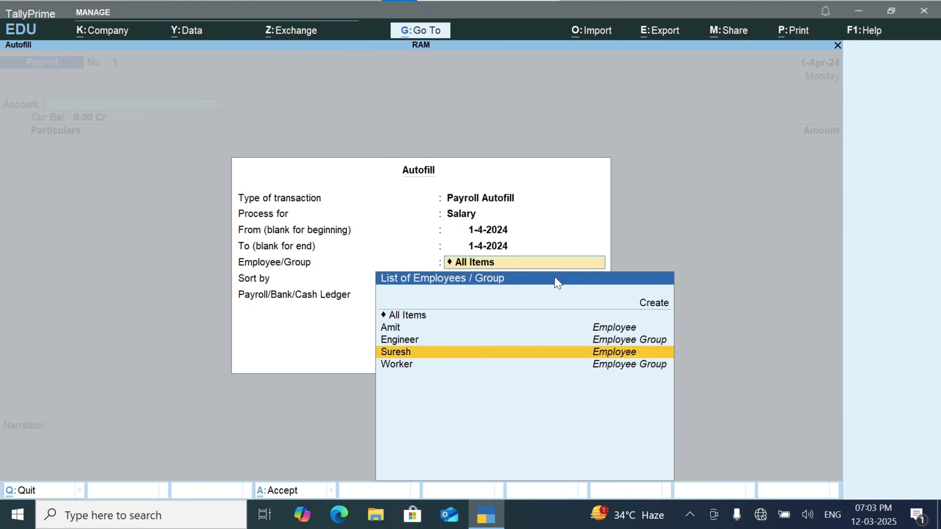
pyautogui.press('Down')
pyautogui.press('Up')
pyautogui.press('Return')
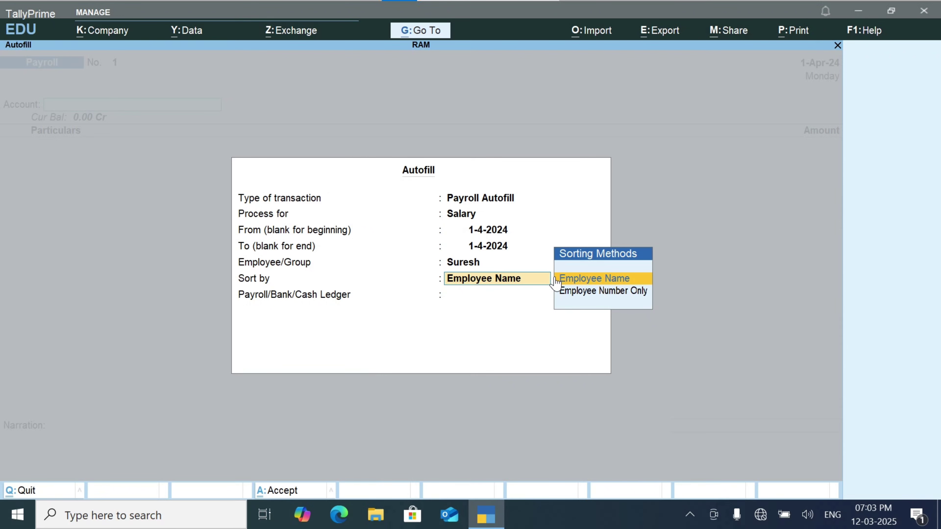
# Step: Fill the Engineer employee's salary sorted by Employee Name with the Cash ledger, and save the payroll voucher
pyautogui.press('Return')
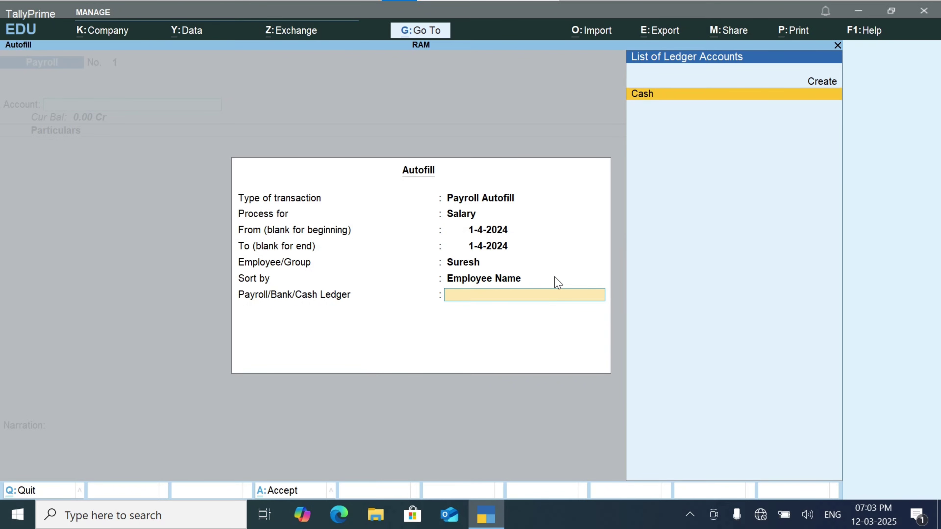
pyautogui.press('Up')
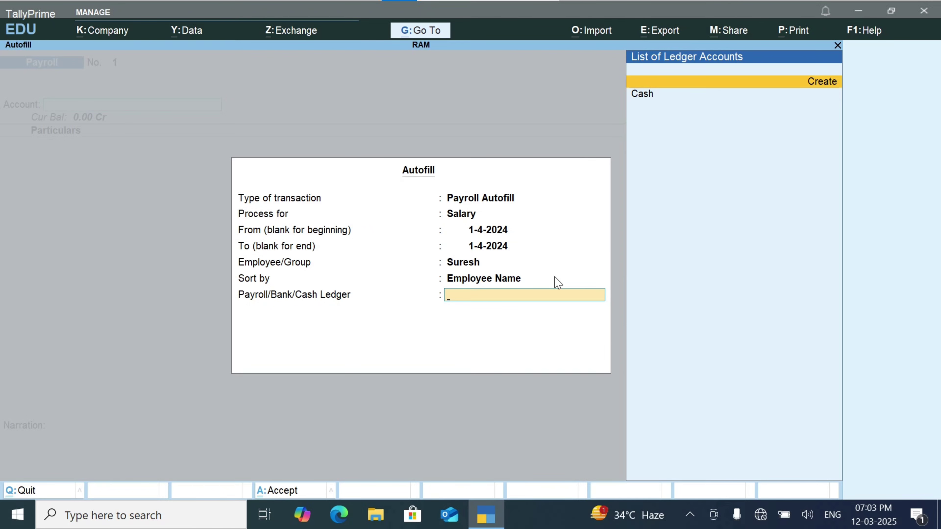
pyautogui.press('Down')
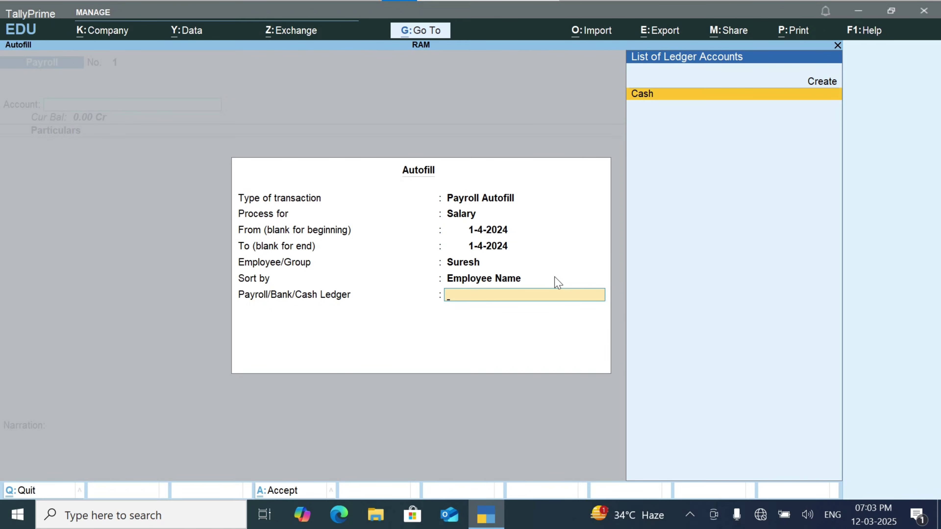
pyautogui.press('Return')
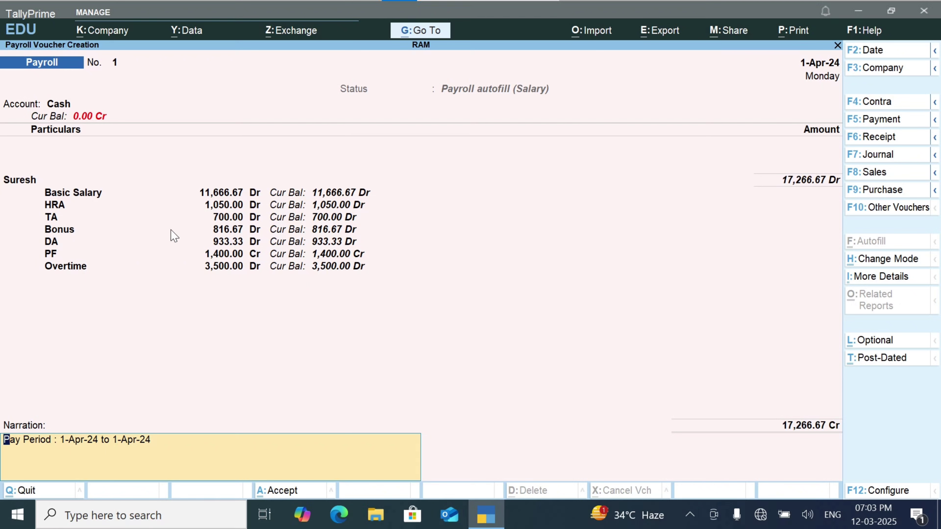
pyautogui.press('Return')
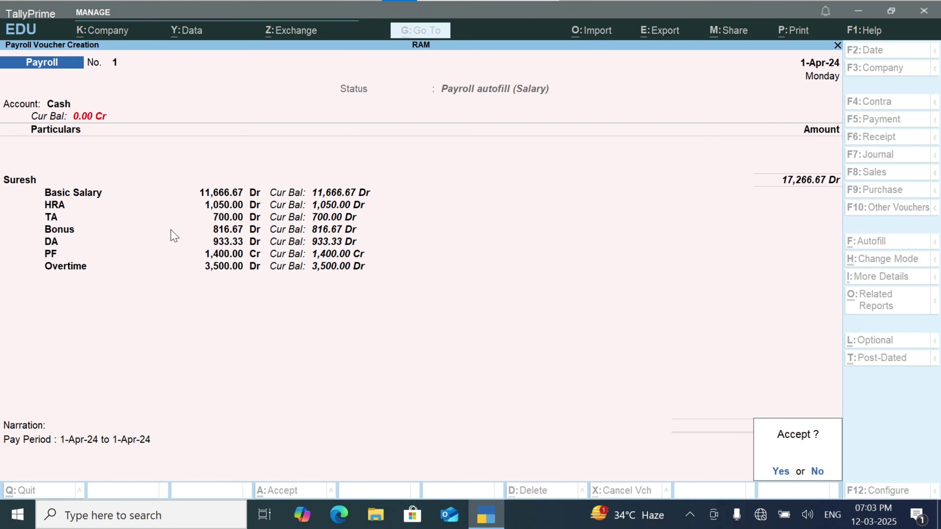
pyautogui.press('Return')
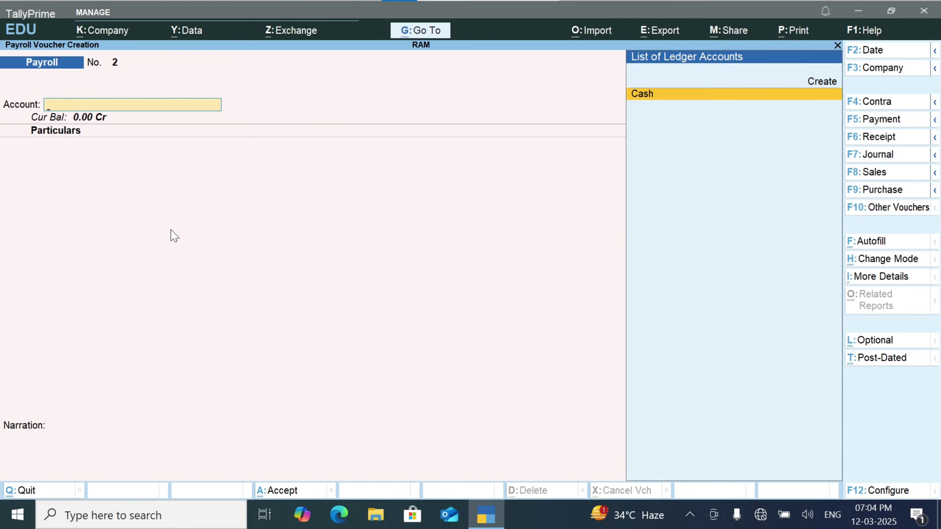
# Step: Start a Payroll Autofill processed for Salary in payroll voucher No. 2
pyautogui.click(863, 242)
pyautogui.press('Return')
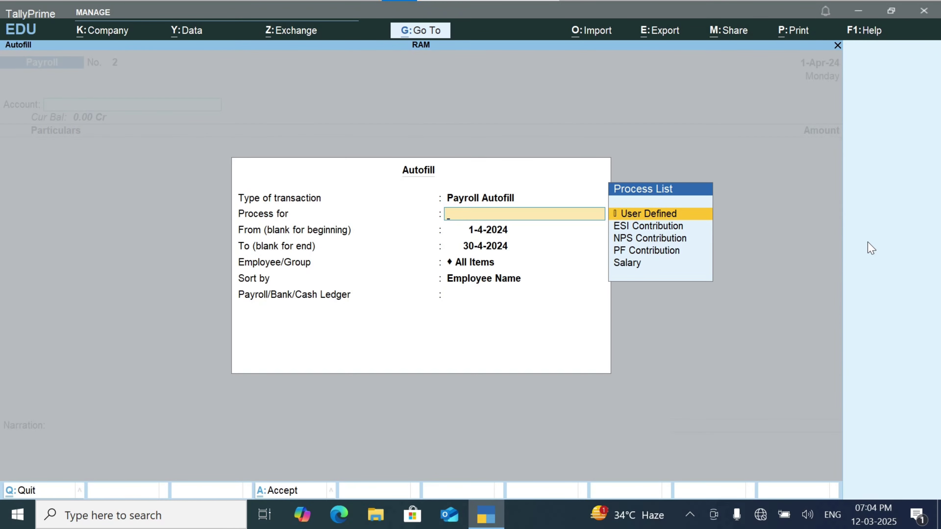
pyautogui.press('Down')
pyautogui.press('Down')
pyautogui.press('Down')
pyautogui.press('Down')
pyautogui.press('Return')
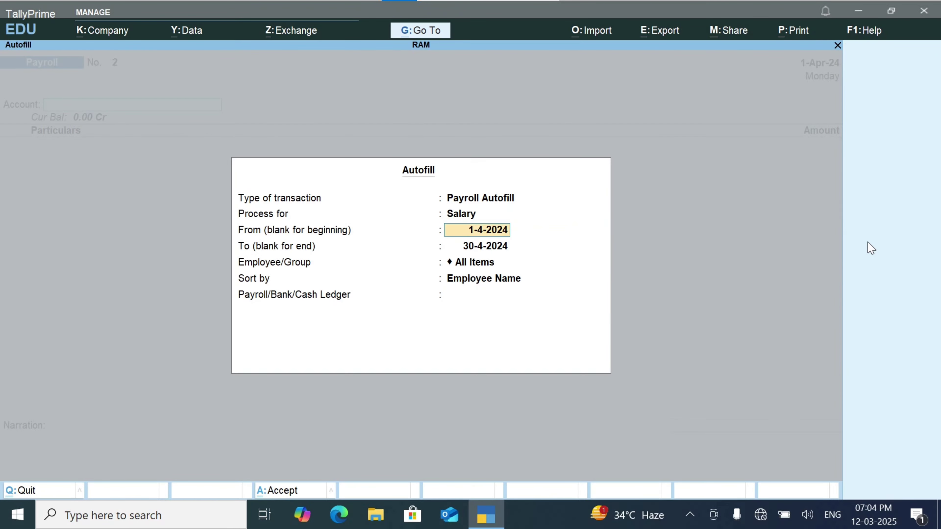
# Step: Keep 1-4-2024 as the autofill start, set the end date to 1-4-2024, and choose the Worker employee
pyautogui.press('Return')
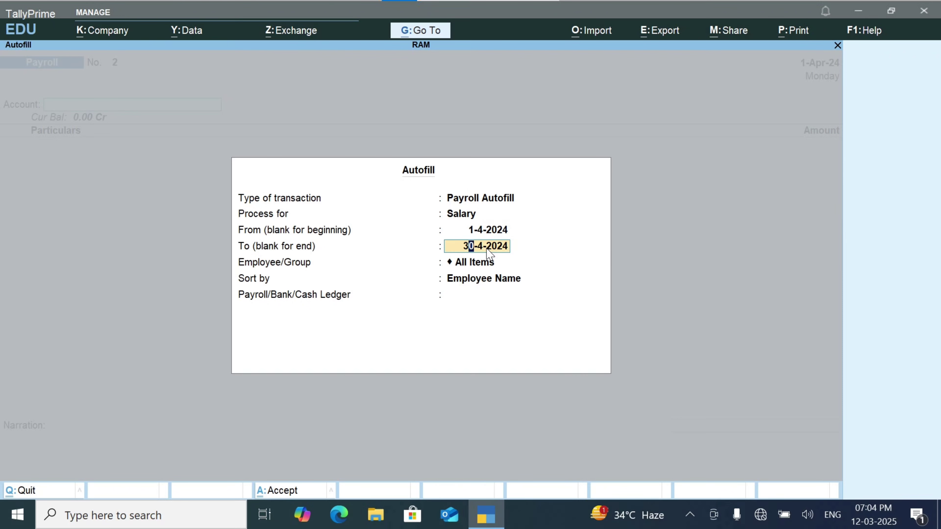
pyautogui.write('31')
pyautogui.press('Delete')
pyautogui.press('Return')
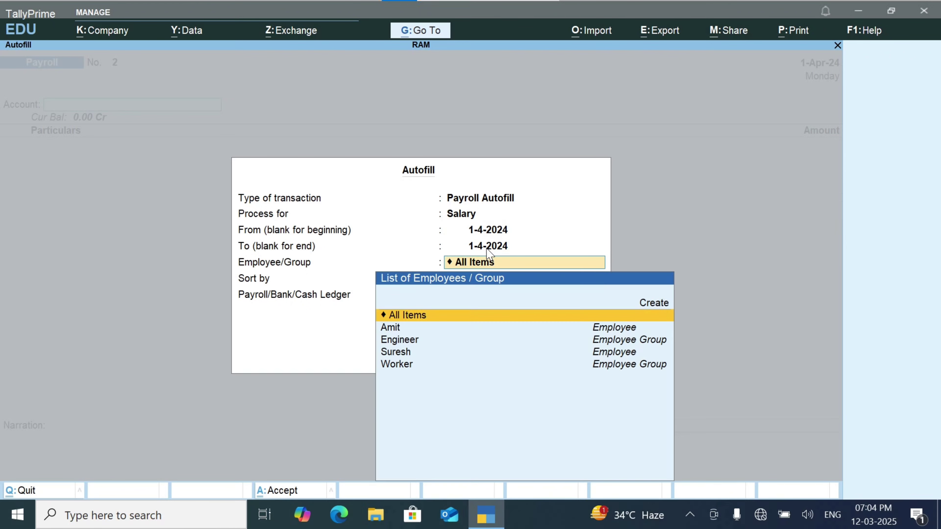
pyautogui.press('Down')
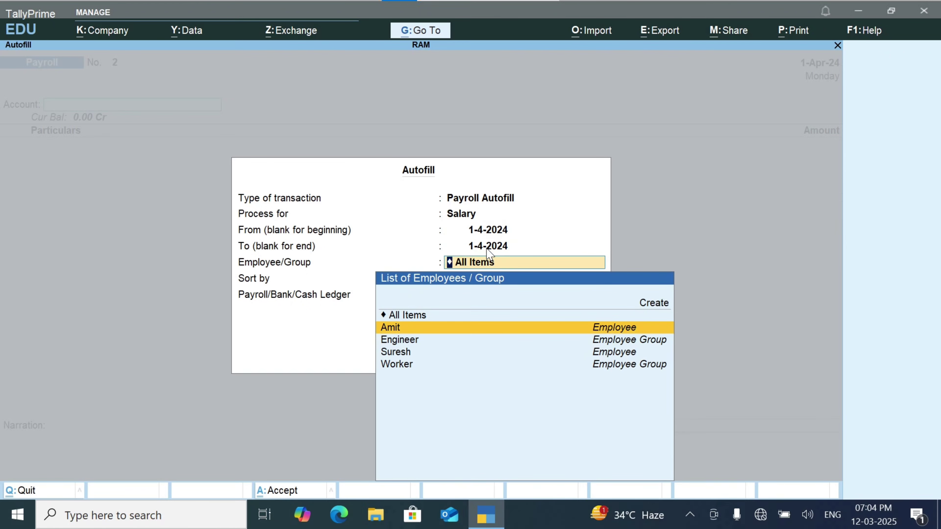
pyautogui.press('Return')
# Step: Fill the Worker employee's salary sorted by Employee Name with the Cash ledger, save the payroll voucher and quit voucher creation
pyautogui.press('Return')
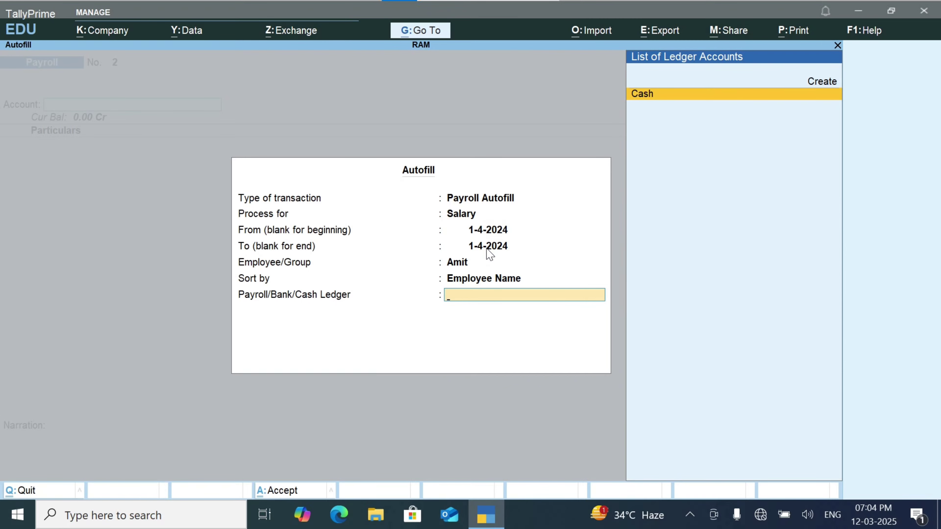
pyautogui.press('Return')
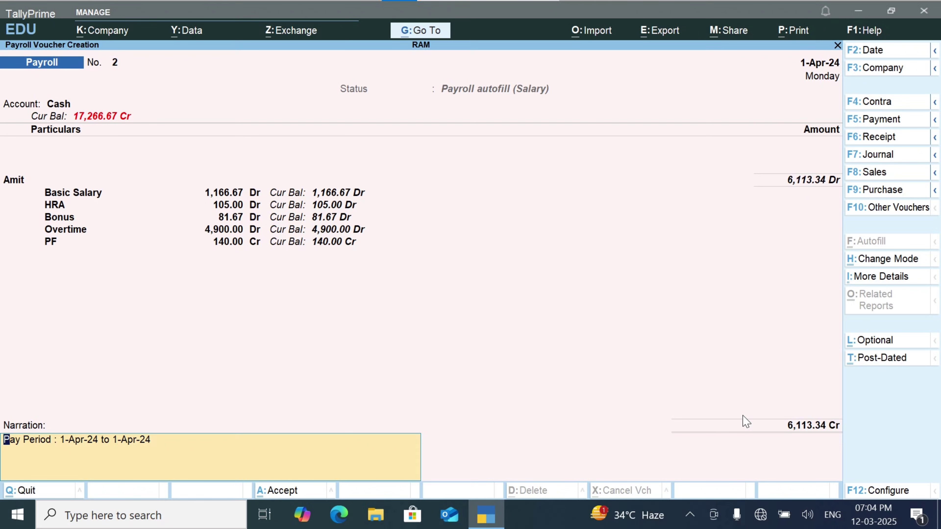
pyautogui.press('Return')
pyautogui.press('Return')
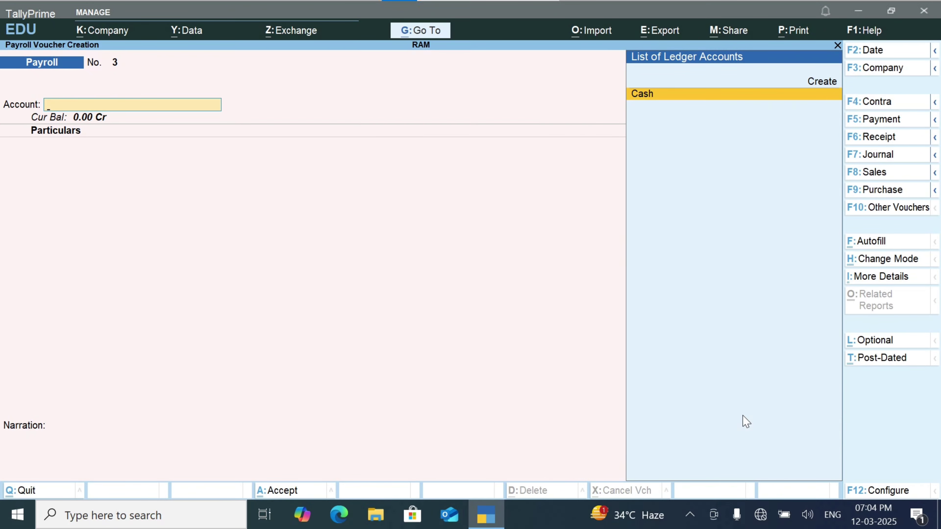
pyautogui.press('Escape')
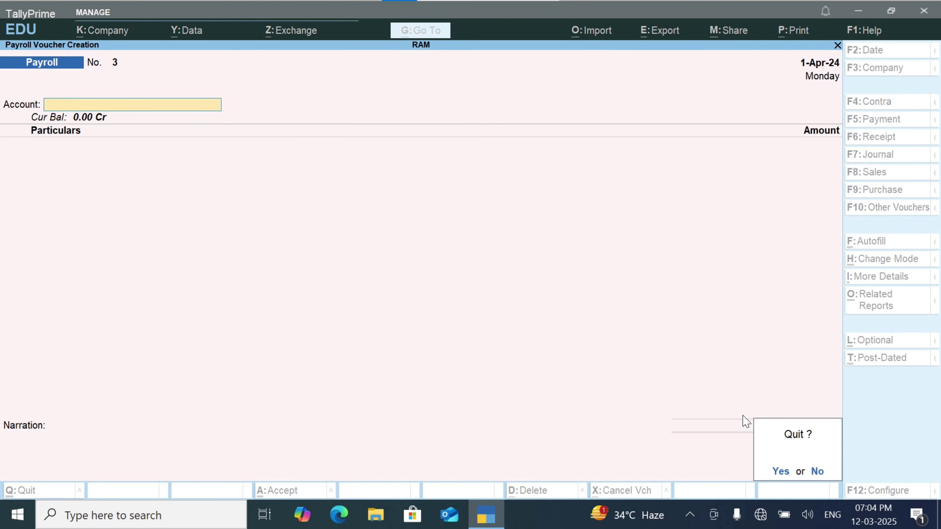
pyautogui.press('Return')
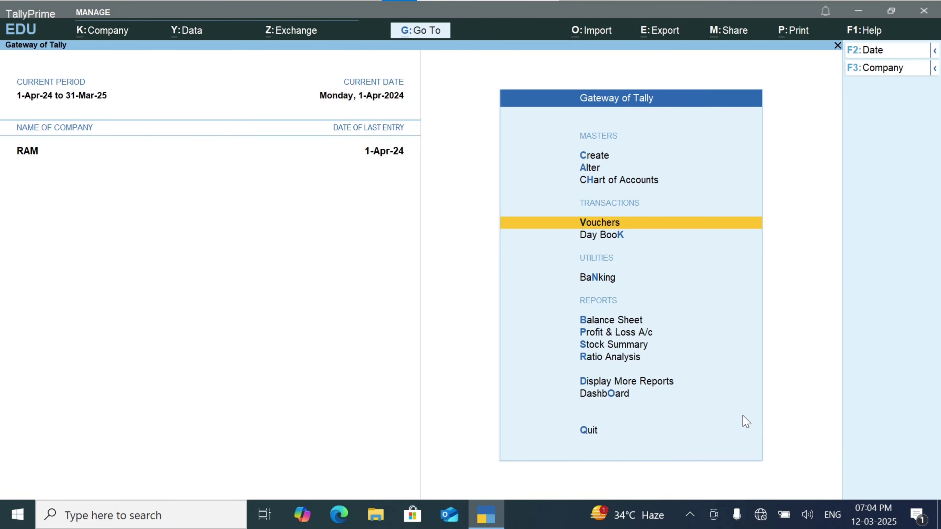
# Step: Review the Engineer employee's Define Salary details in Master Alteration and return to the Gateway of Tally without changes
pyautogui.press('Up')
pyautogui.press('Up')
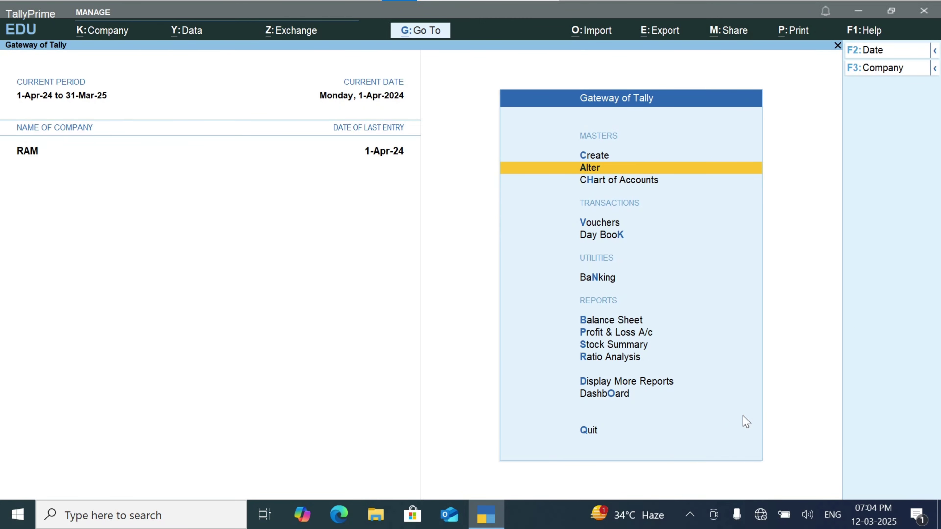
pyautogui.press('Return')
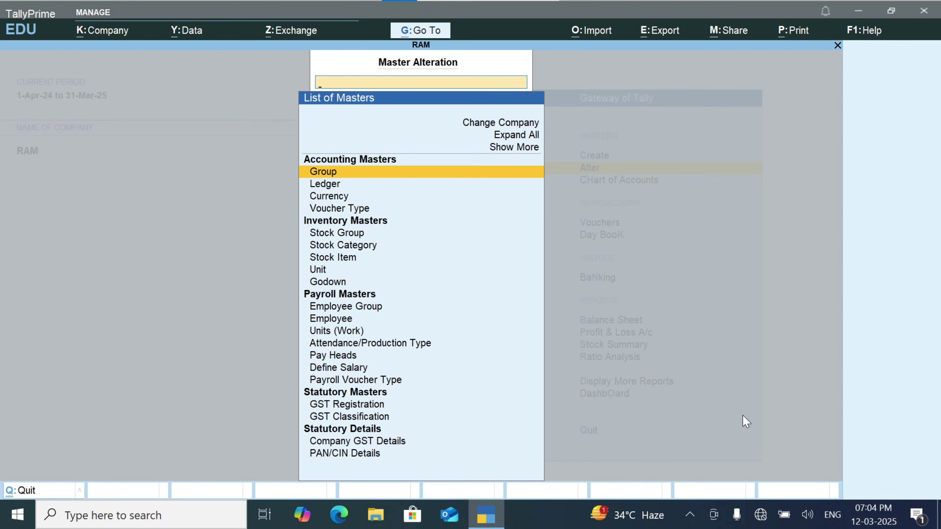
pyautogui.press('Down')
pyautogui.press('Down')
pyautogui.press('Down')
pyautogui.press('Down')
pyautogui.press('Down')
pyautogui.press('Down')
pyautogui.press('Down')
pyautogui.press('Down')
pyautogui.press('Down')
pyautogui.press('Down')
pyautogui.press('Down')
pyautogui.press('Down')
pyautogui.press('Down')
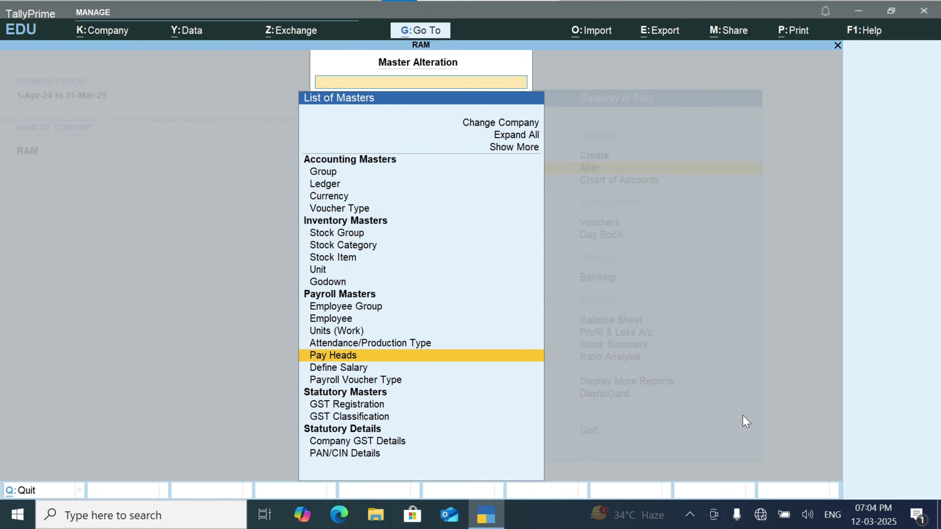
pyautogui.press('Down')
pyautogui.press('Return')
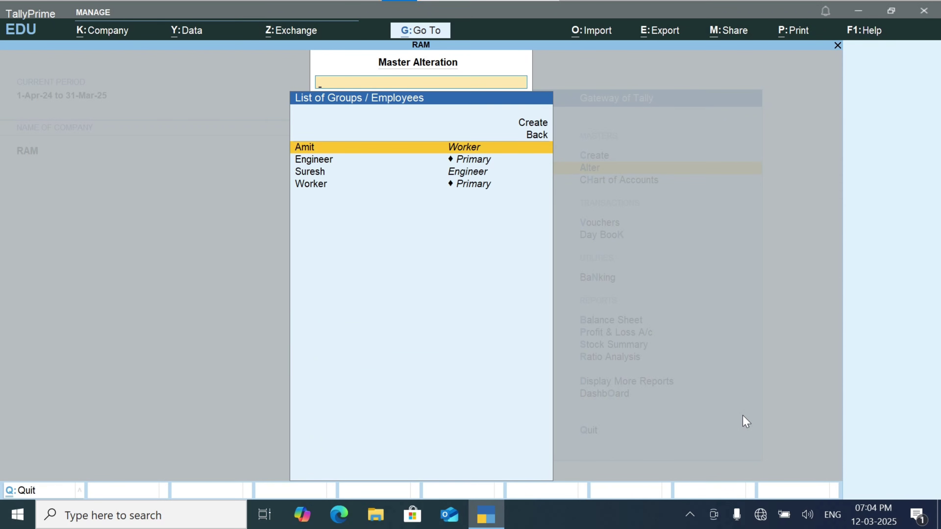
pyautogui.press('Down')
pyautogui.press('Down')
pyautogui.press('Down')
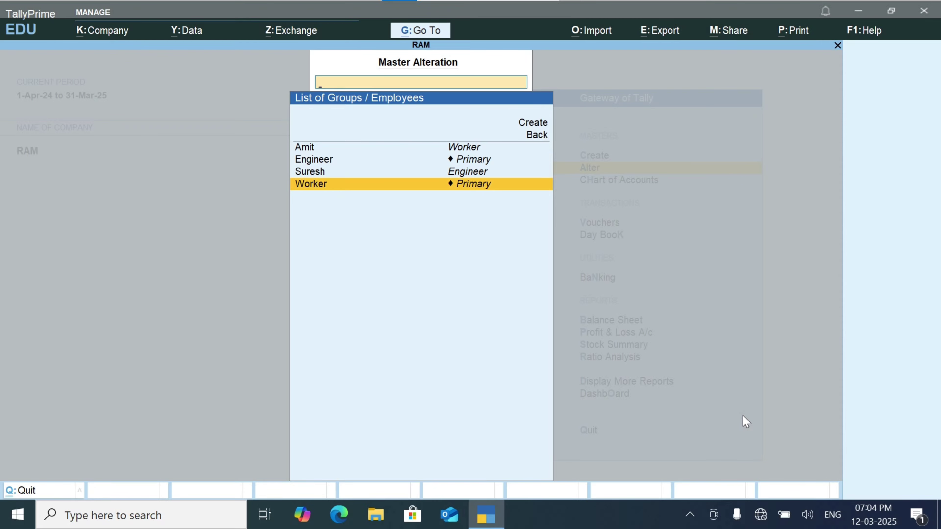
pyautogui.press('Up')
pyautogui.press('Return')
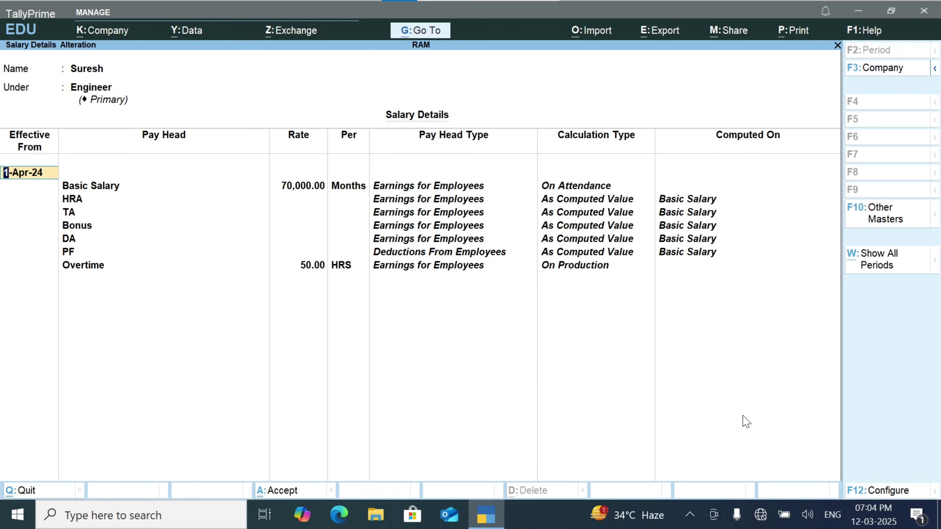
pyautogui.press('Escape')
pyautogui.press('Escape')
pyautogui.press('y')
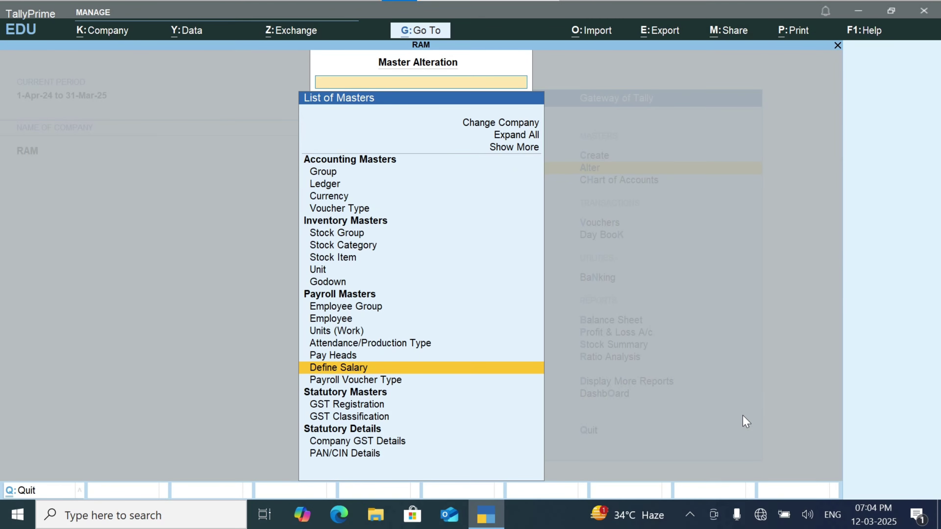
pyautogui.press('Escape')
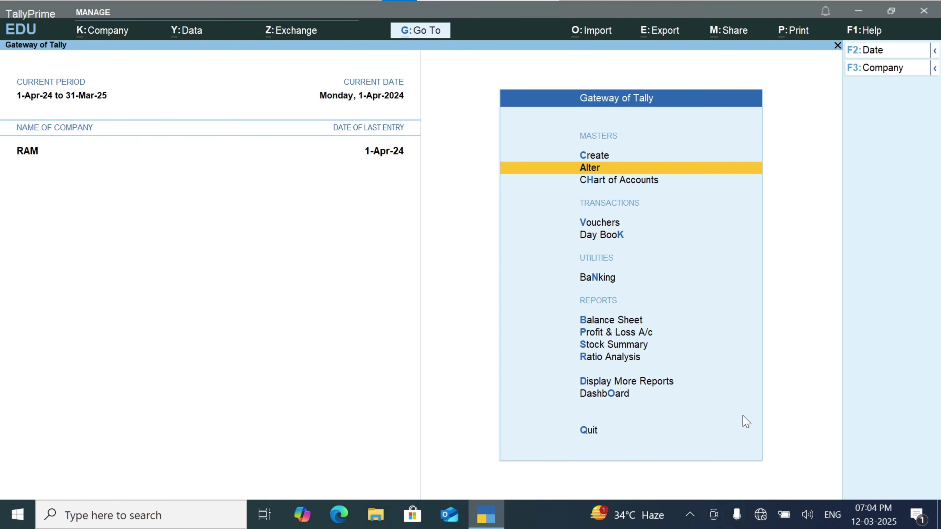
# Step: Open Display More Reports from the Gateway of Tally
pyautogui.press('Down')
pyautogui.press('Down')
pyautogui.press('Down')
pyautogui.press('Down')
pyautogui.press('Down')
pyautogui.press('Down')
pyautogui.press('Down')
pyautogui.press('Down')
pyautogui.press('Down')
pyautogui.press('Down')
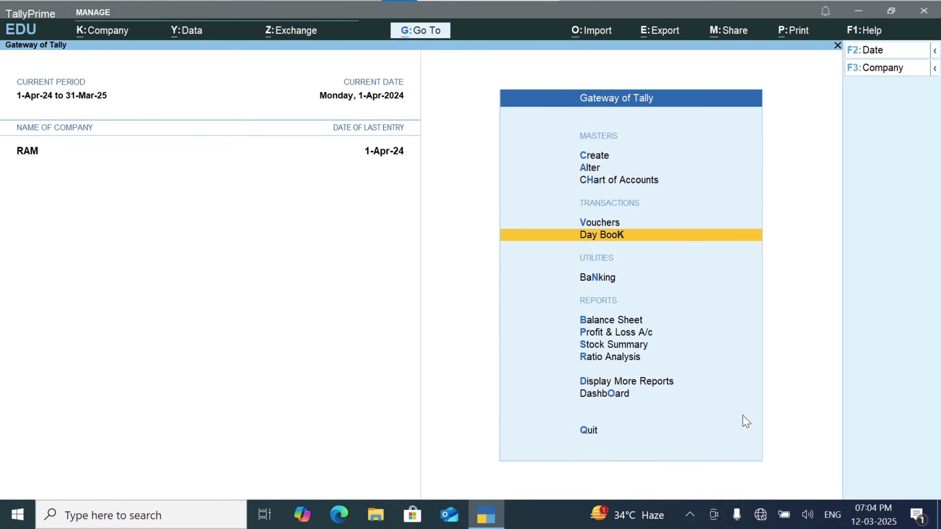
pyautogui.press('Up')
pyautogui.press('Up')
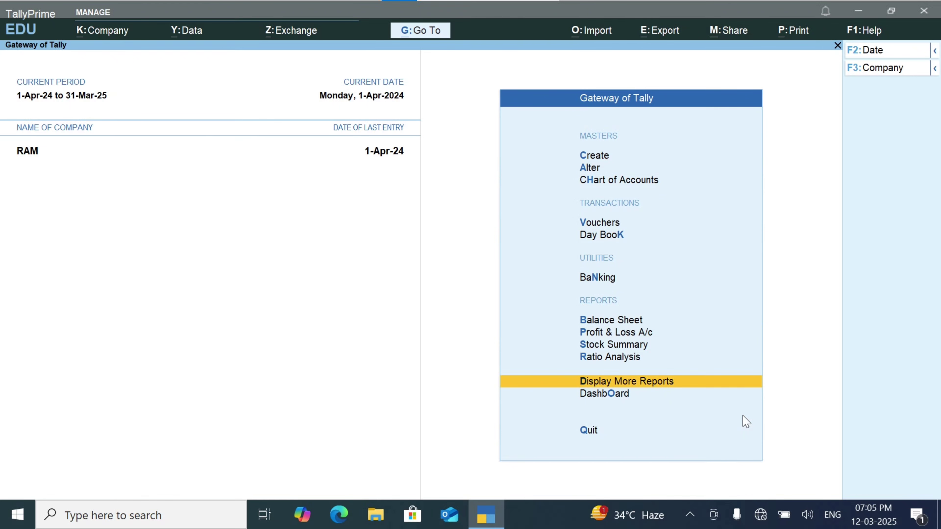
pyautogui.press('Return')
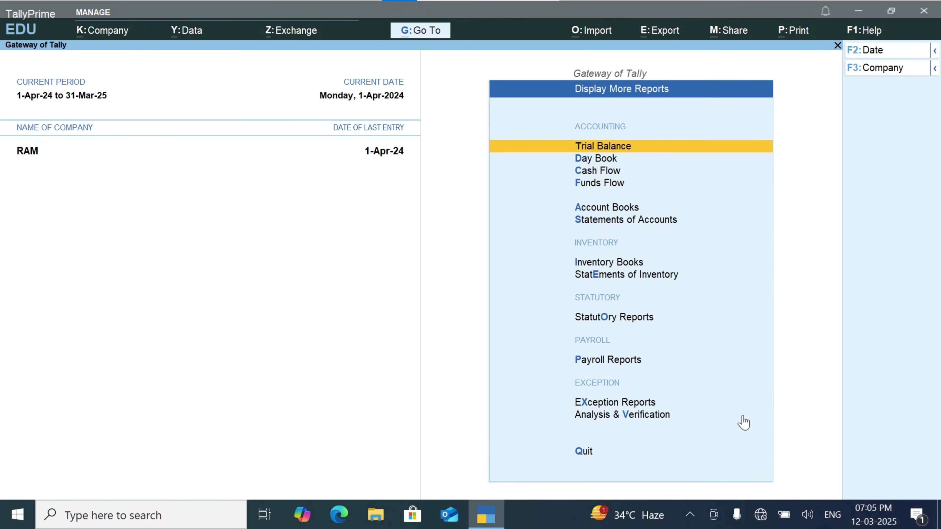
# Step: Open the Payroll Reports for the company RAM
pyautogui.press('Down')
pyautogui.press('Down')
pyautogui.press('Down')
pyautogui.press('Down')
pyautogui.press('Down')
pyautogui.press('Down')
pyautogui.press('Down')
pyautogui.press('Down')
pyautogui.press('Down')
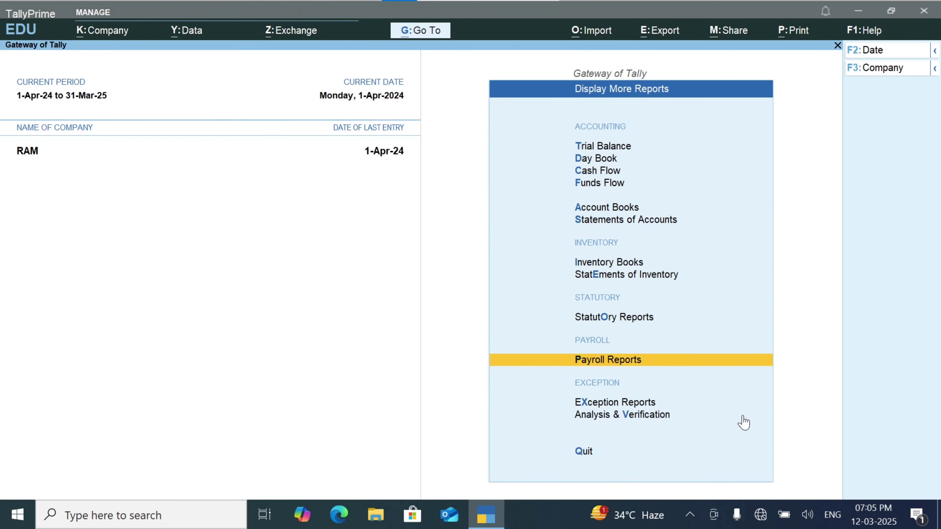
pyautogui.press('Return')
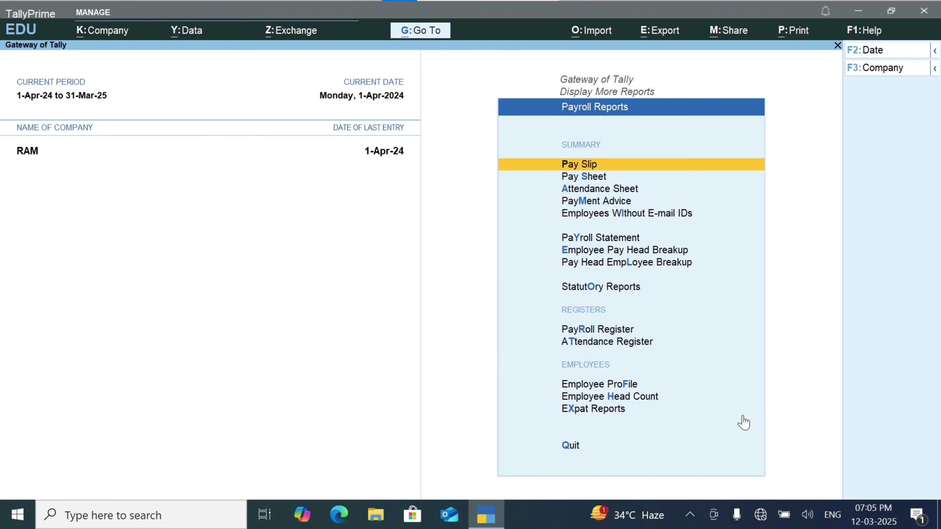
# Step: View the Pay Slip of the individual employee listed directly after the Engineer group
pyautogui.press('Return')
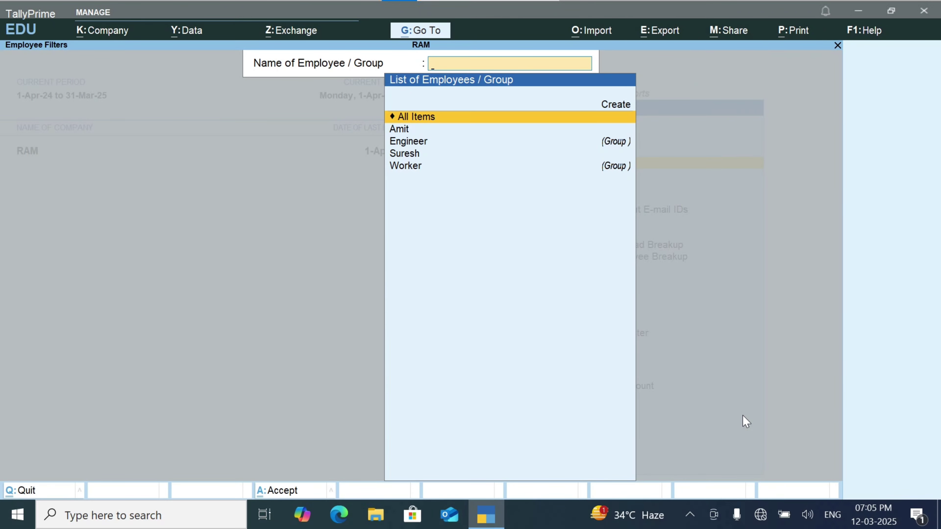
pyautogui.press('Down')
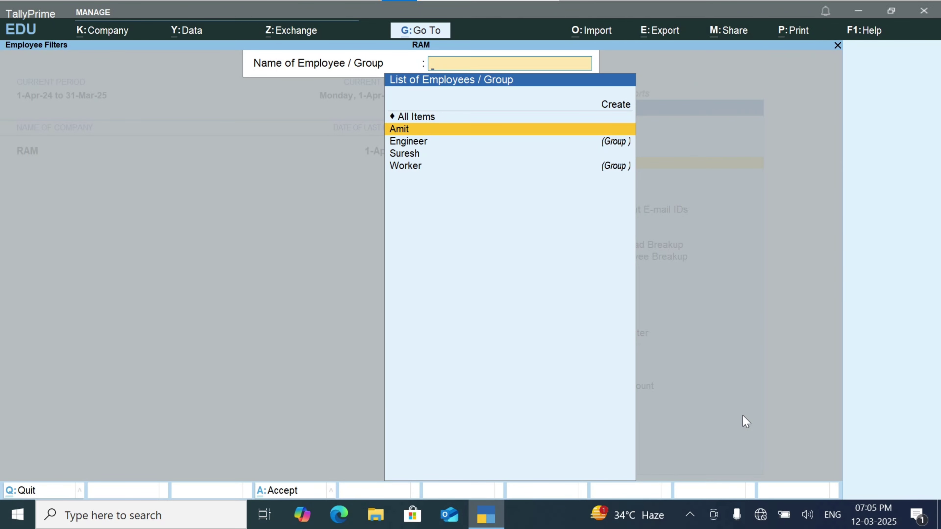
pyautogui.press('Down')
pyautogui.press('Down')
pyautogui.press('Return')
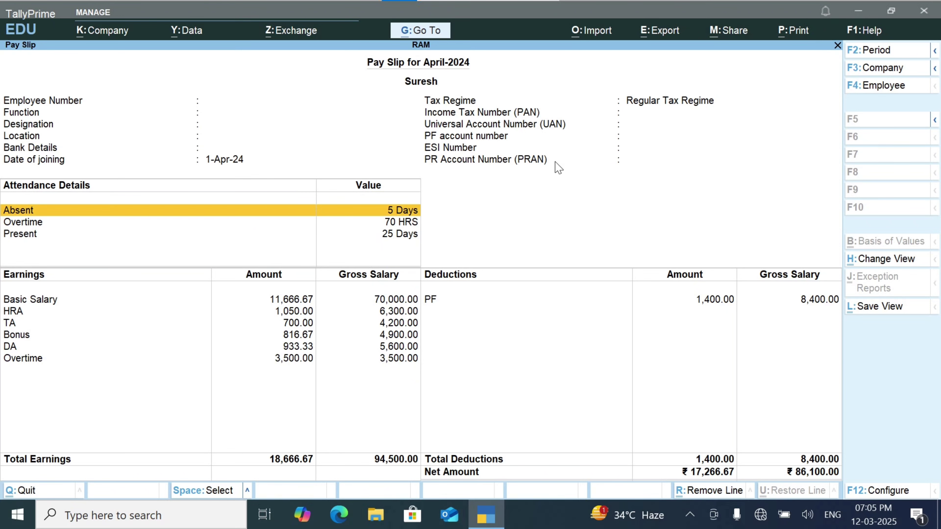
# Step: Preview the print output of the employee's current April-2024 pay slip and zoom in to read it
pyautogui.click(801, 31)
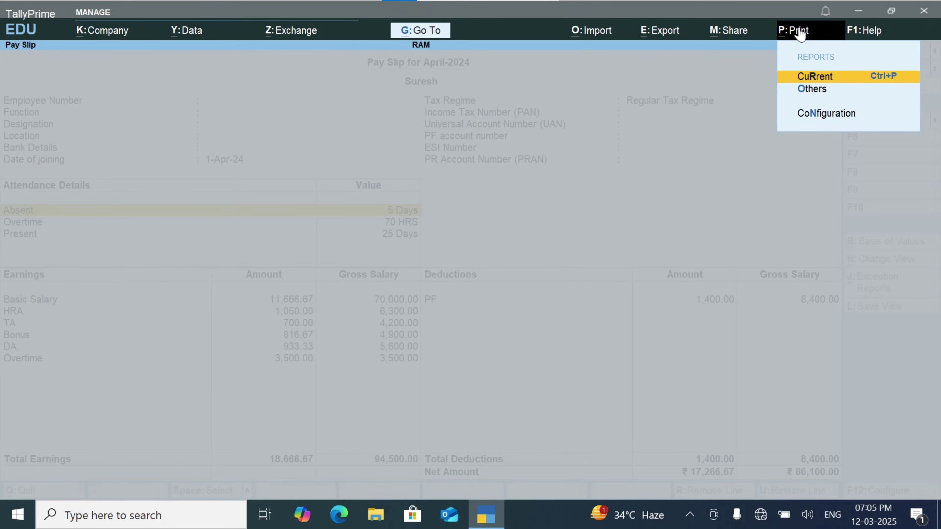
pyautogui.click(809, 76)
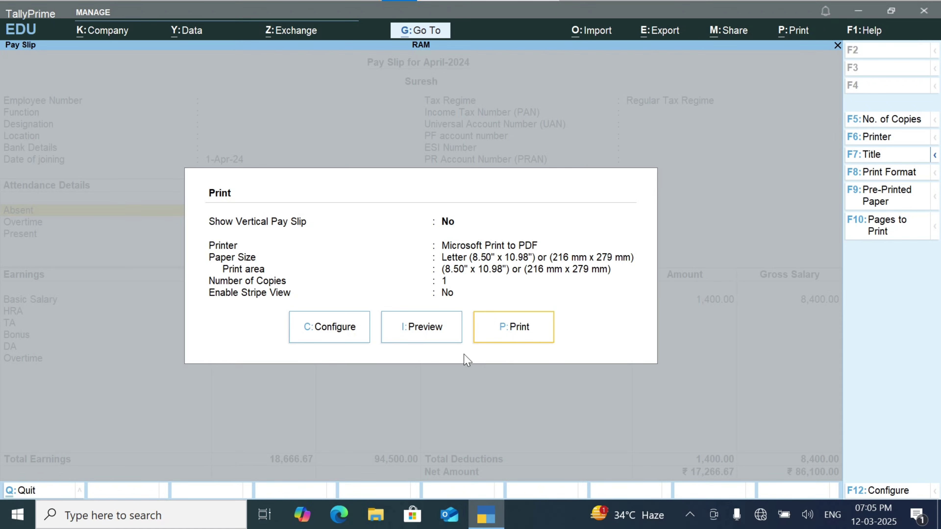
pyautogui.click(444, 335)
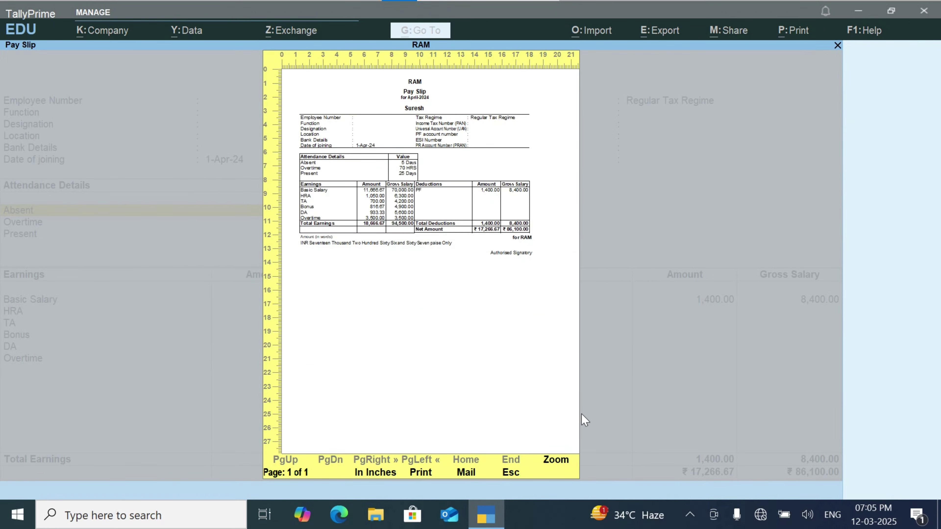
pyautogui.click(556, 461)
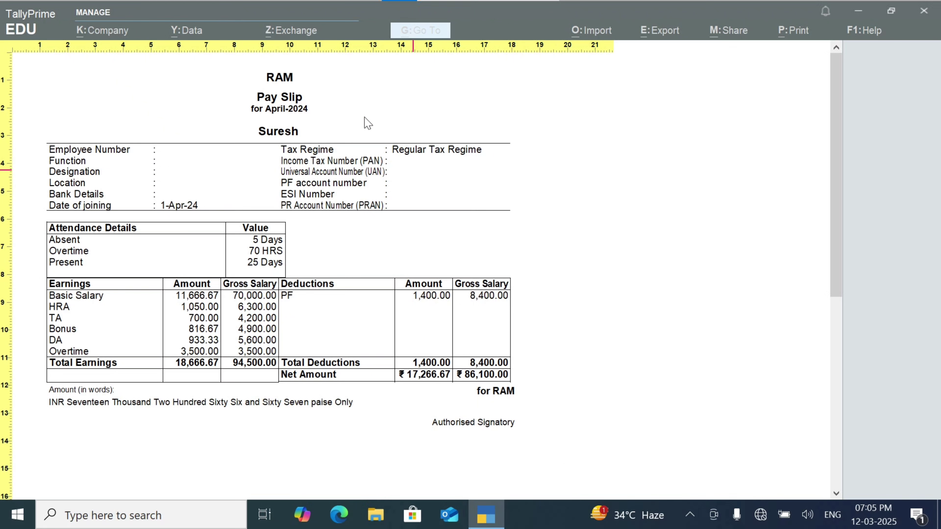